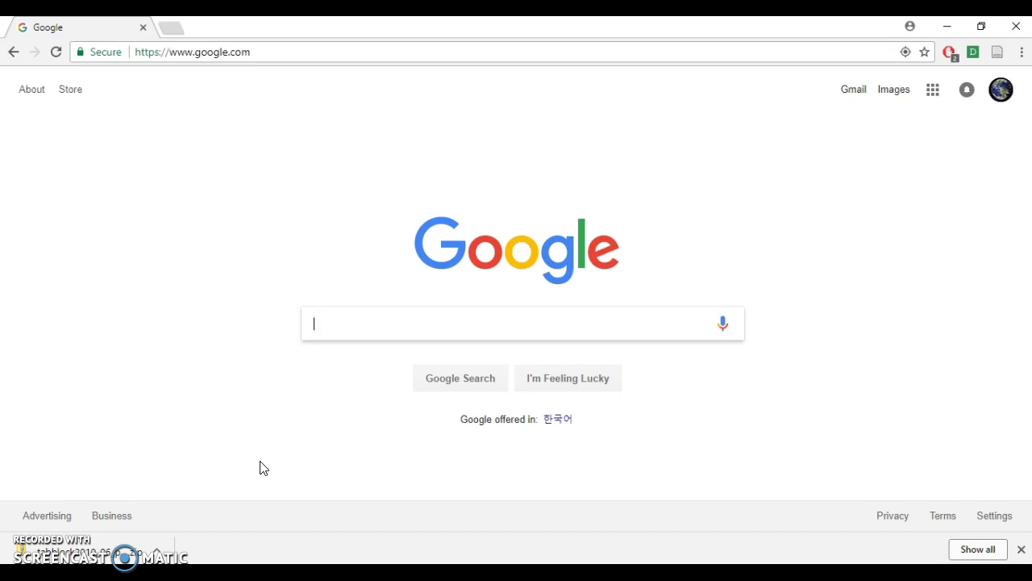
- Search Google for 'american fact finder' and open the American FactFinder website
left_click(348, 329)
type("a")
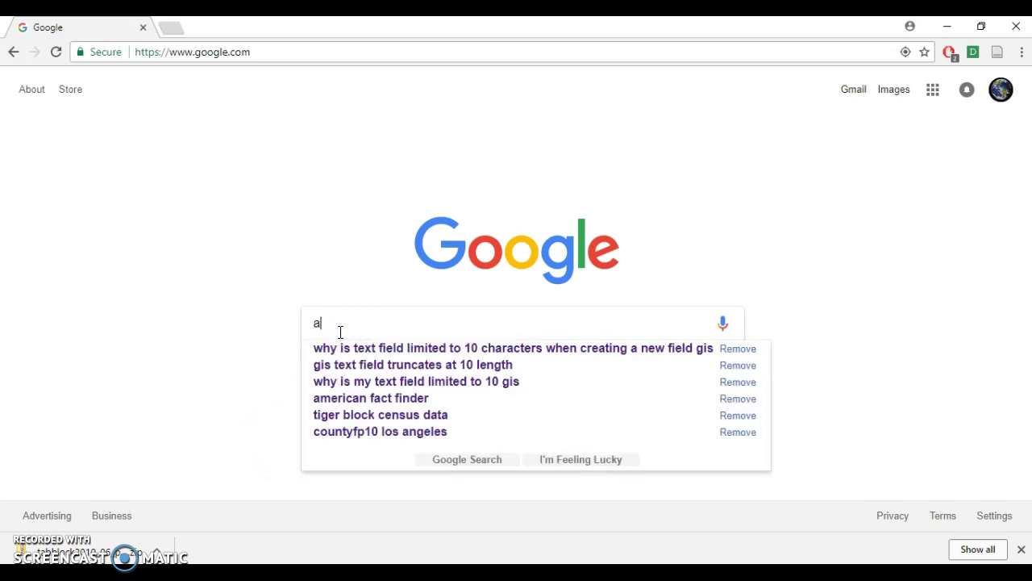
type("merican fac")
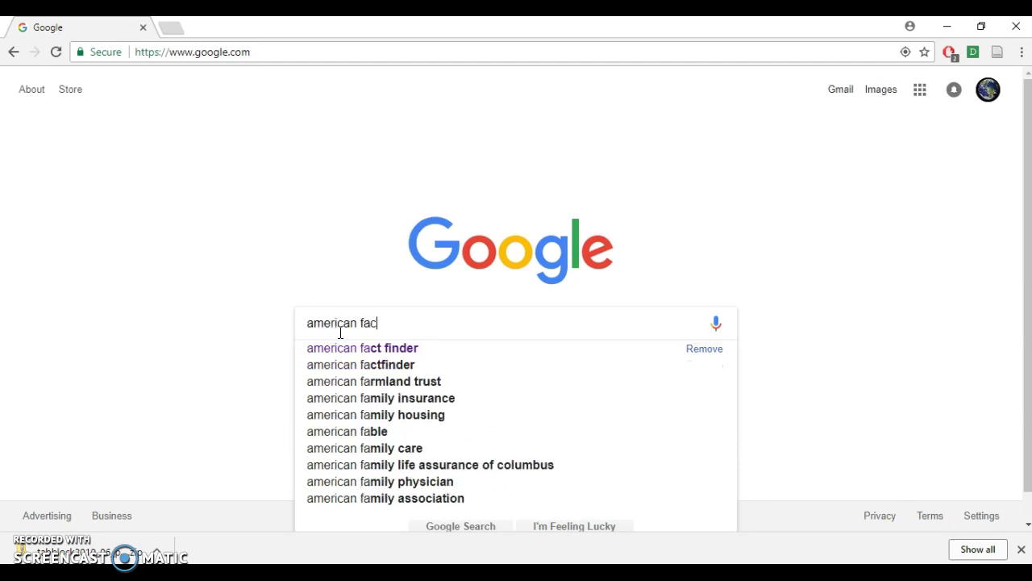
type("t finder")
key("Return")
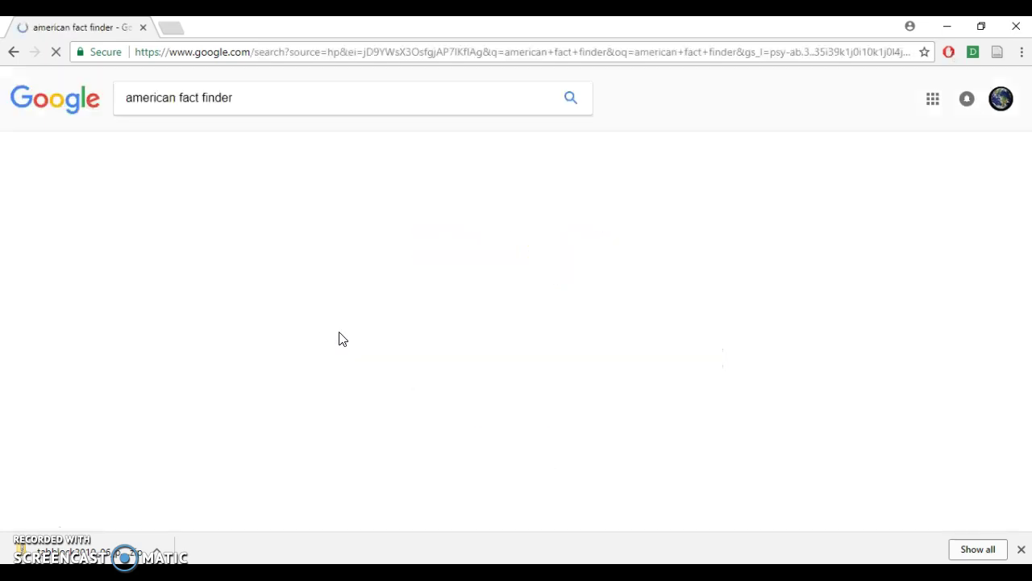
left_click(239, 207)
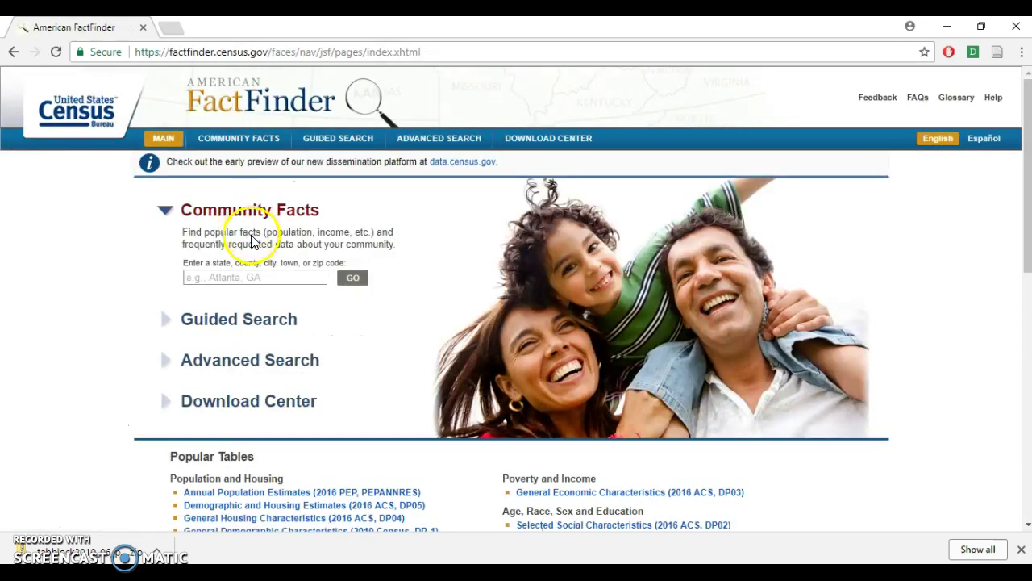
- Remove the old Household Type selection, start a new Advanced Search, and bring up Geographies
left_click(291, 359)
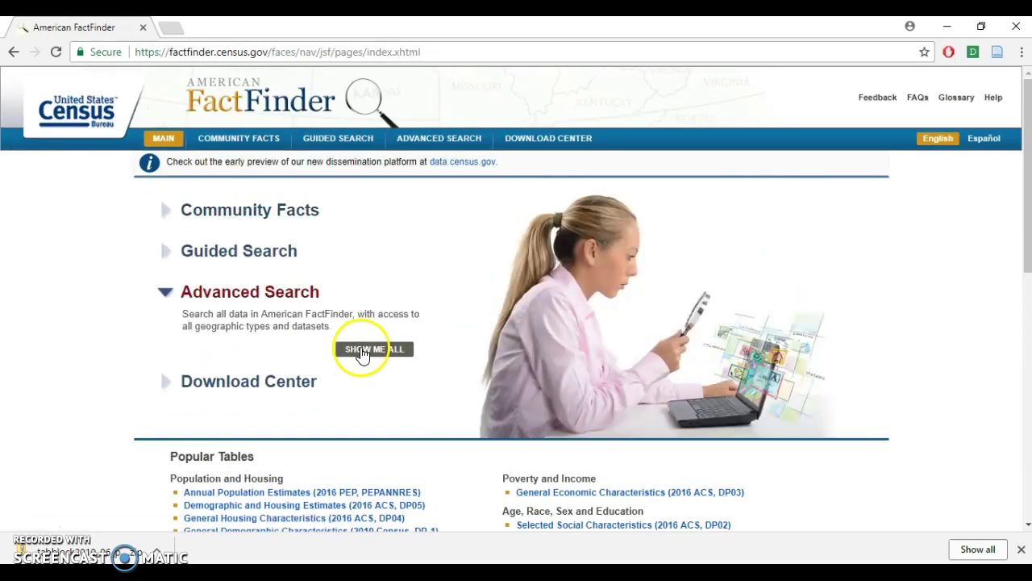
left_click(362, 352)
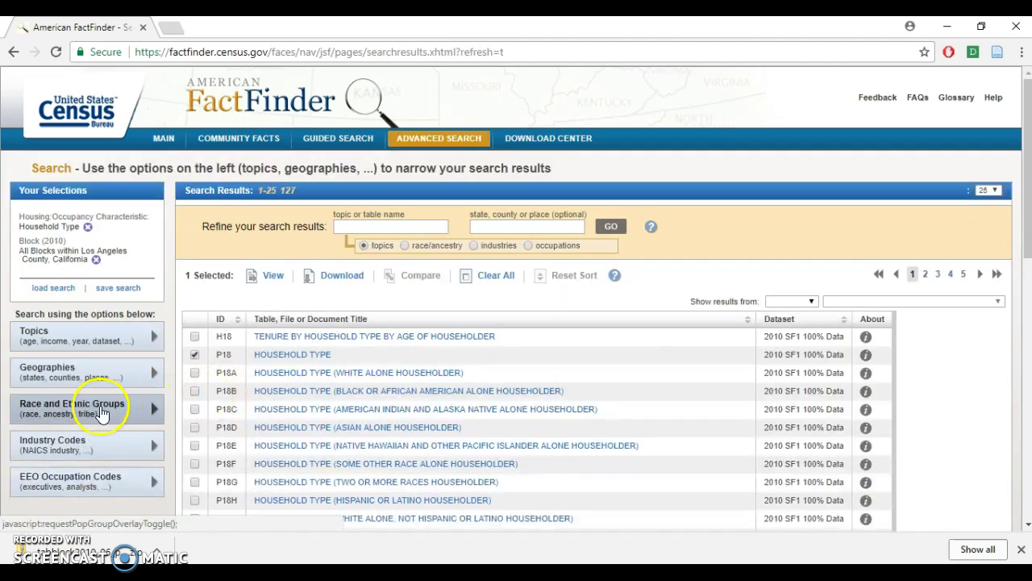
left_click(88, 231)
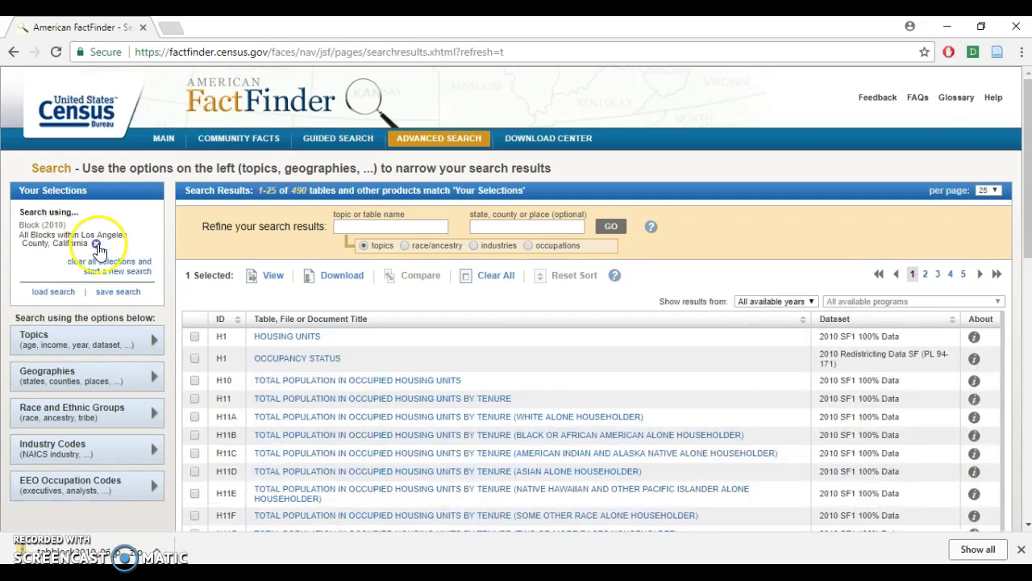
left_click(111, 266)
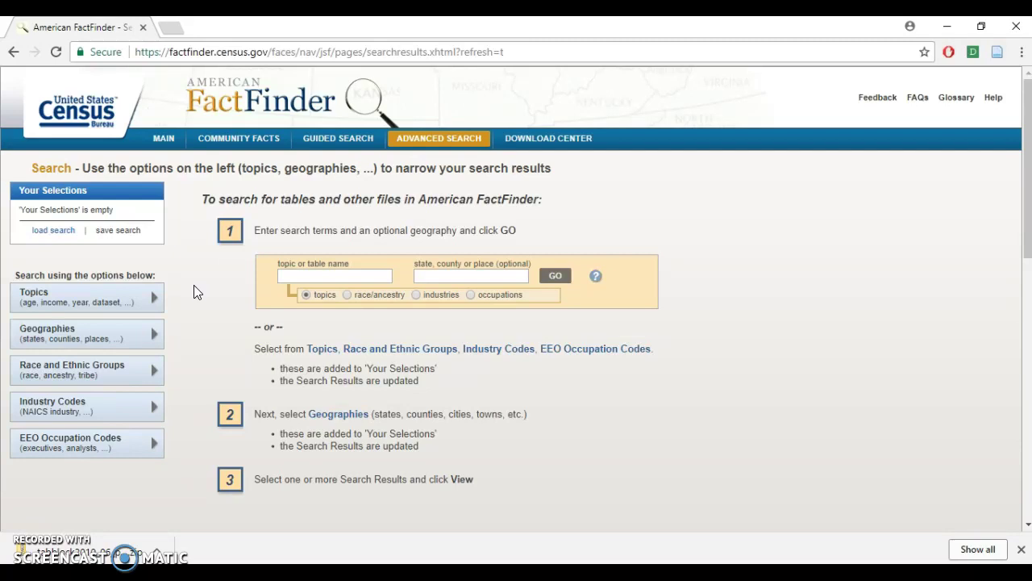
left_click(145, 345)
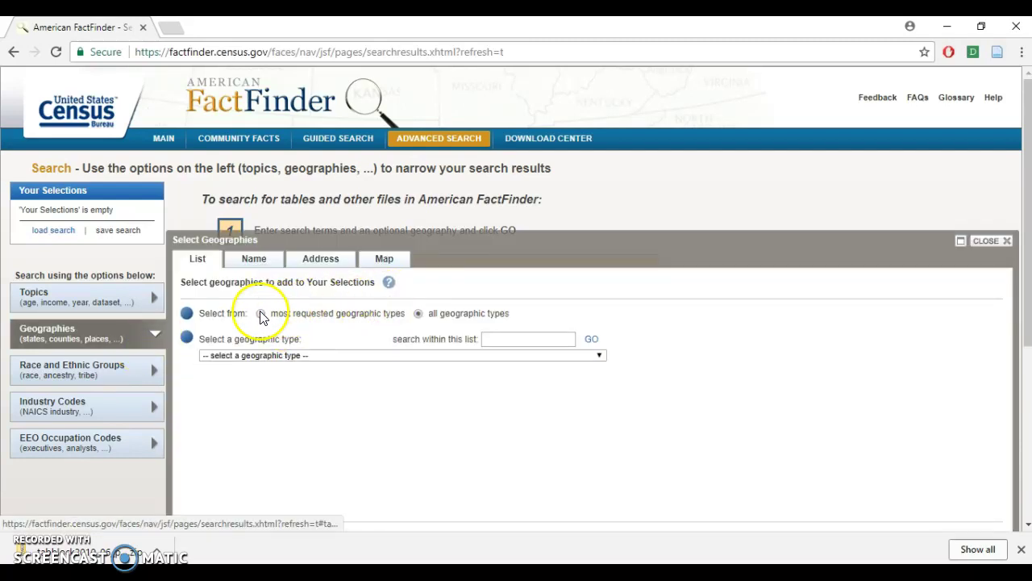
- Switch to all geographic types and search the list for 'block' to find Block - 100
left_click(261, 313)
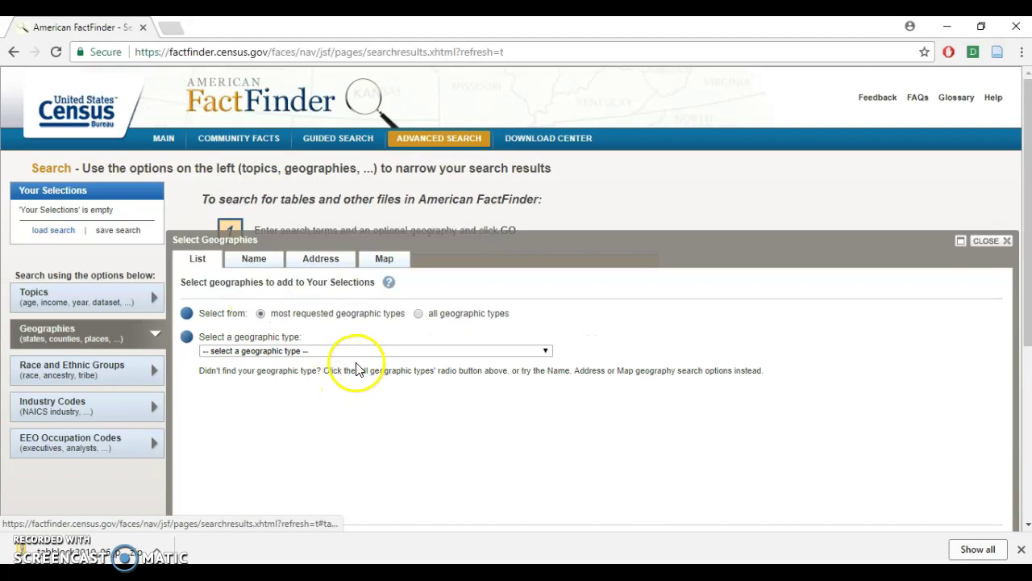
left_click(418, 313)
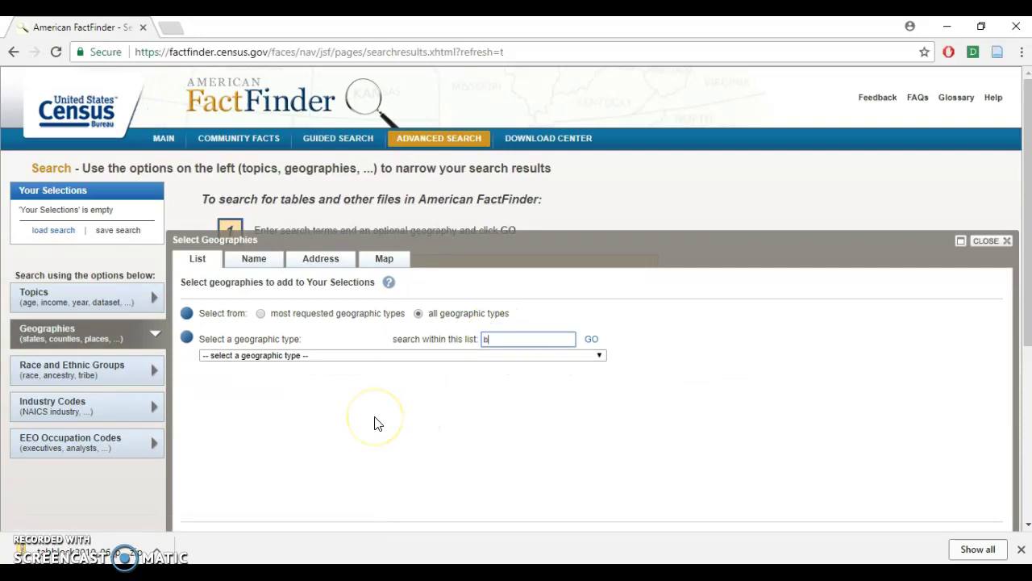
type("block")
key("Return")
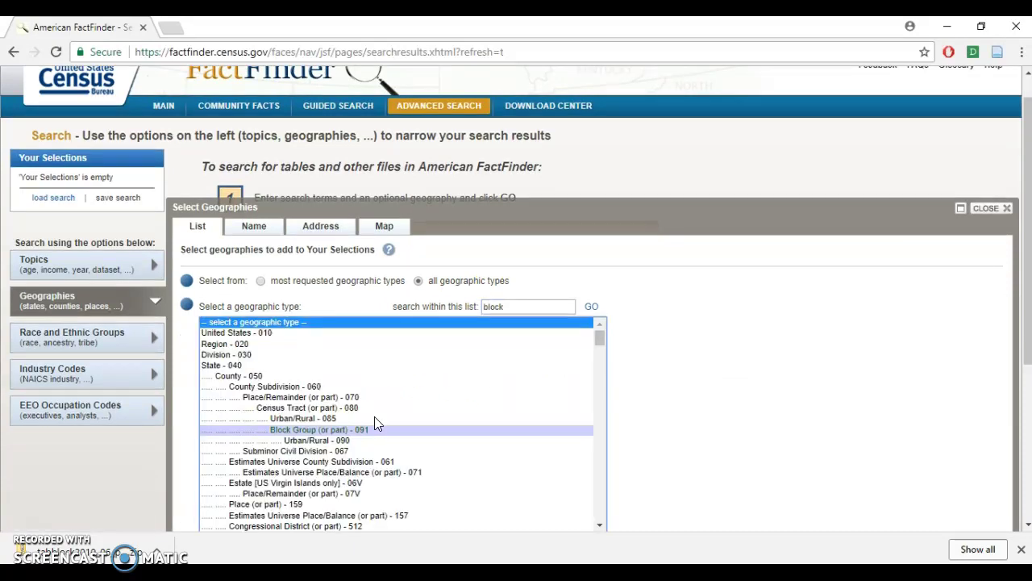
scroll(388, 385, "down", 2)
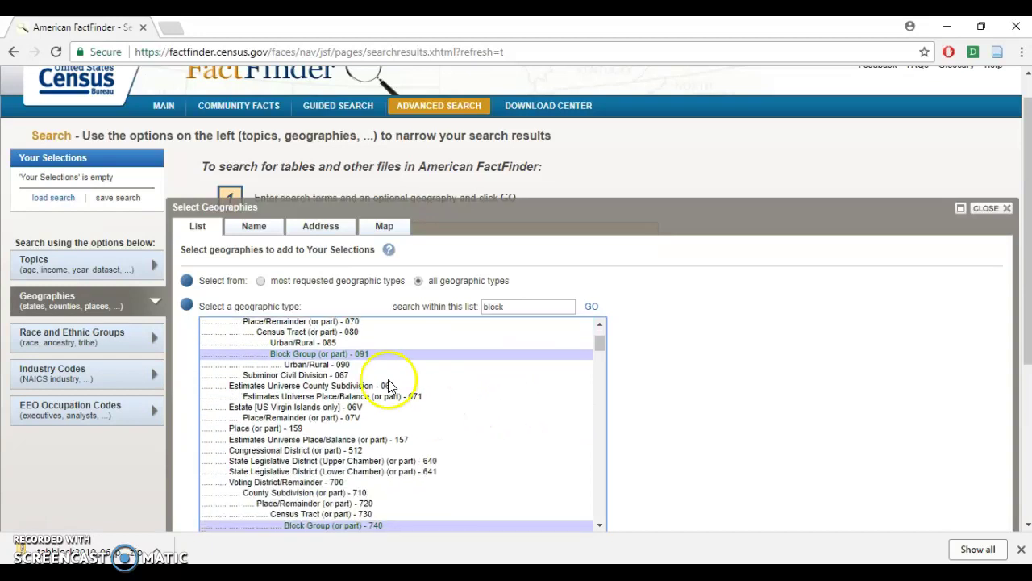
scroll(345, 365, "down", 8)
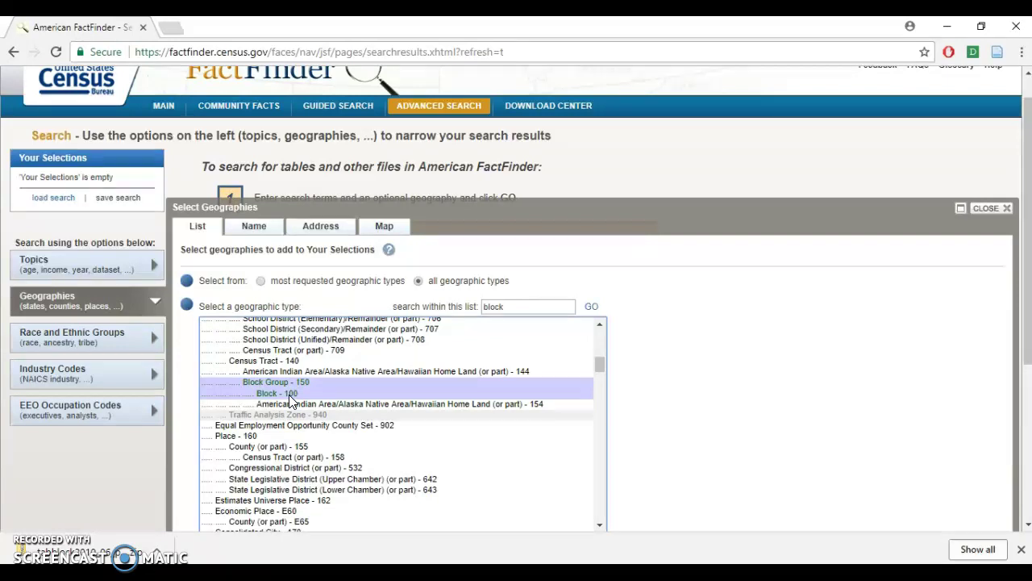
scroll(685, 380, "down", 1)
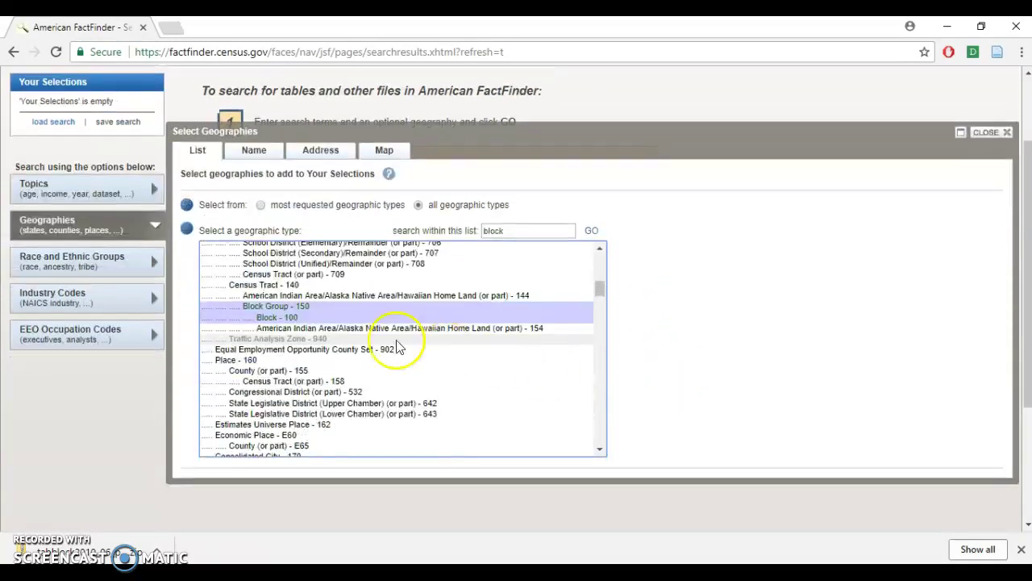
- Choose Block - 100 with 2010 vintage, state California and county Merced
left_click(288, 319)
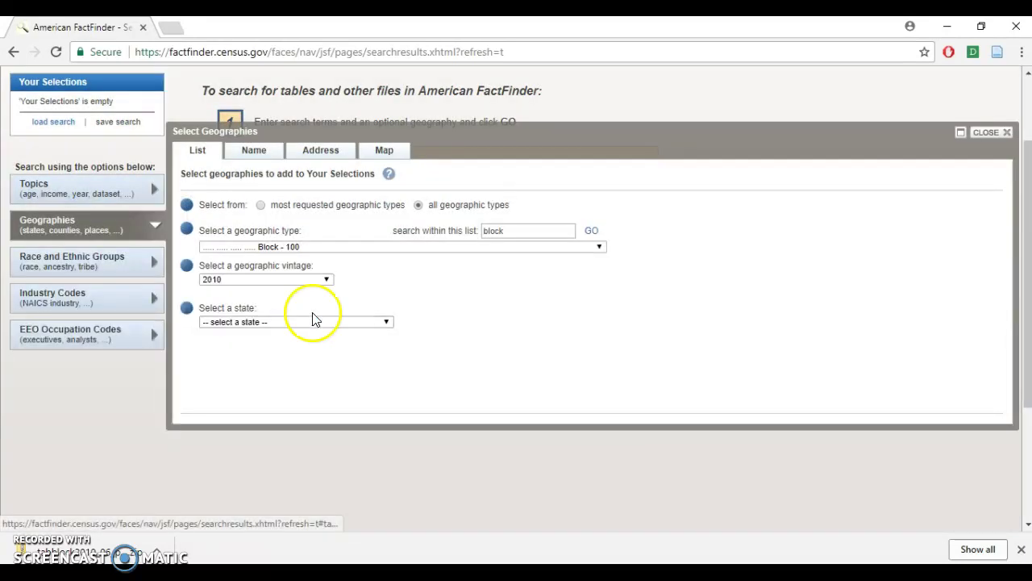
left_click(321, 279)
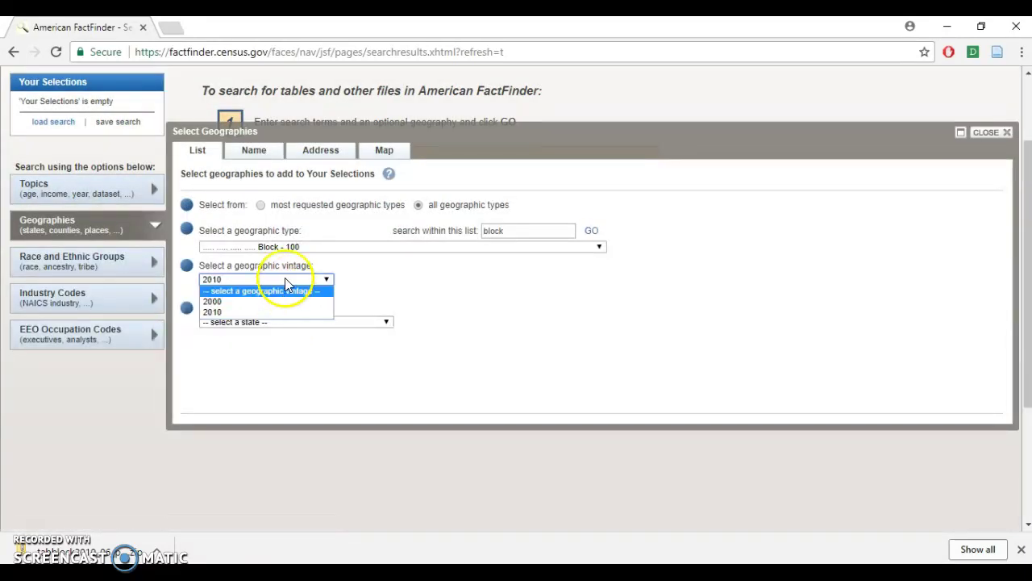
left_click(230, 314)
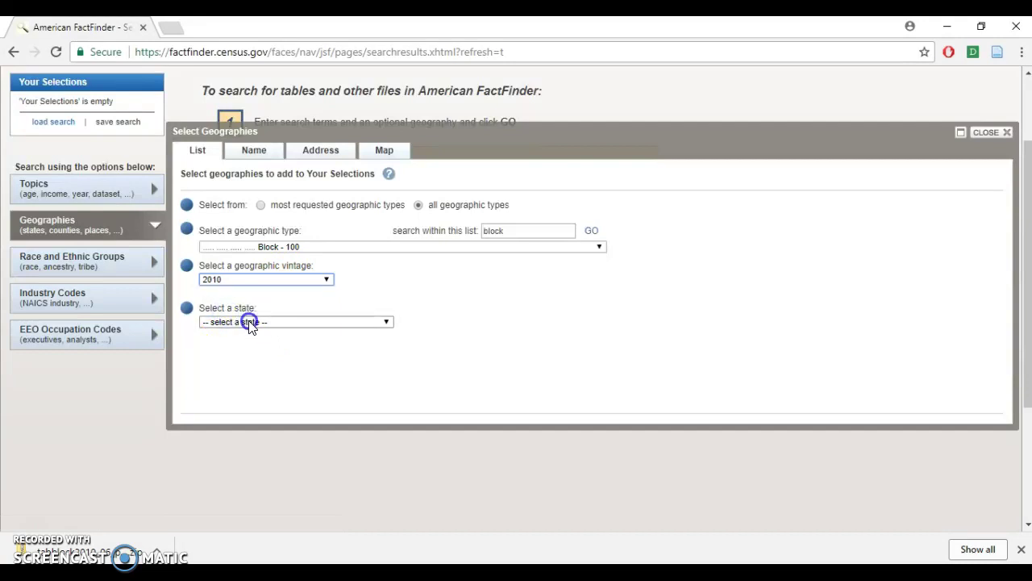
left_click(250, 322)
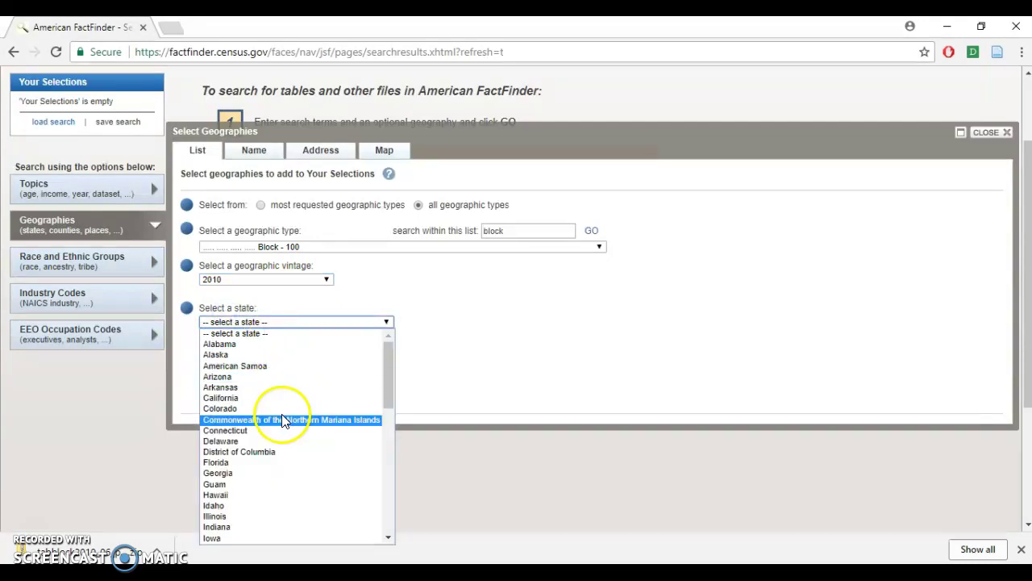
left_click(258, 398)
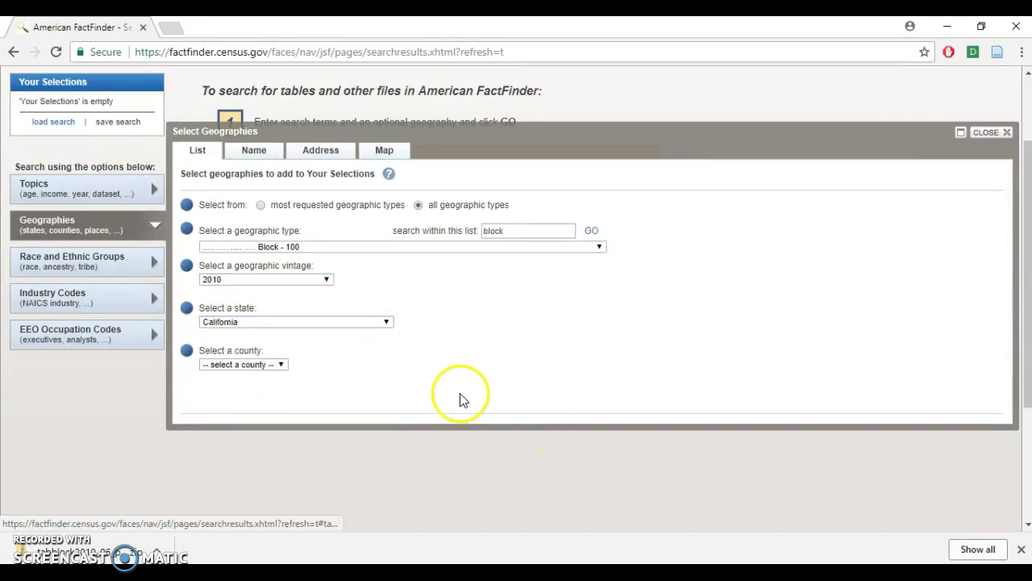
left_click(280, 365)
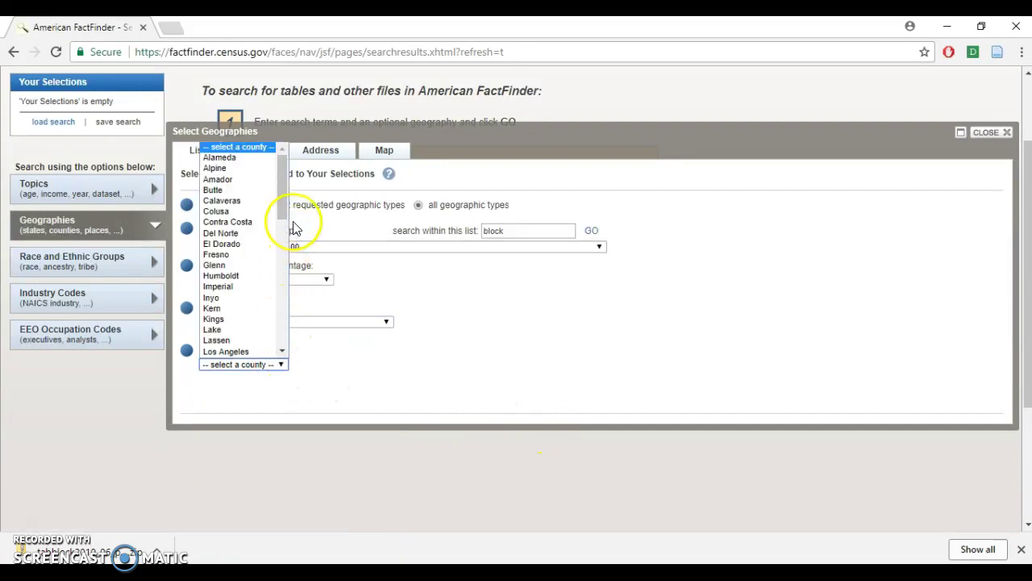
left_click_drag(284, 220, 279, 255)
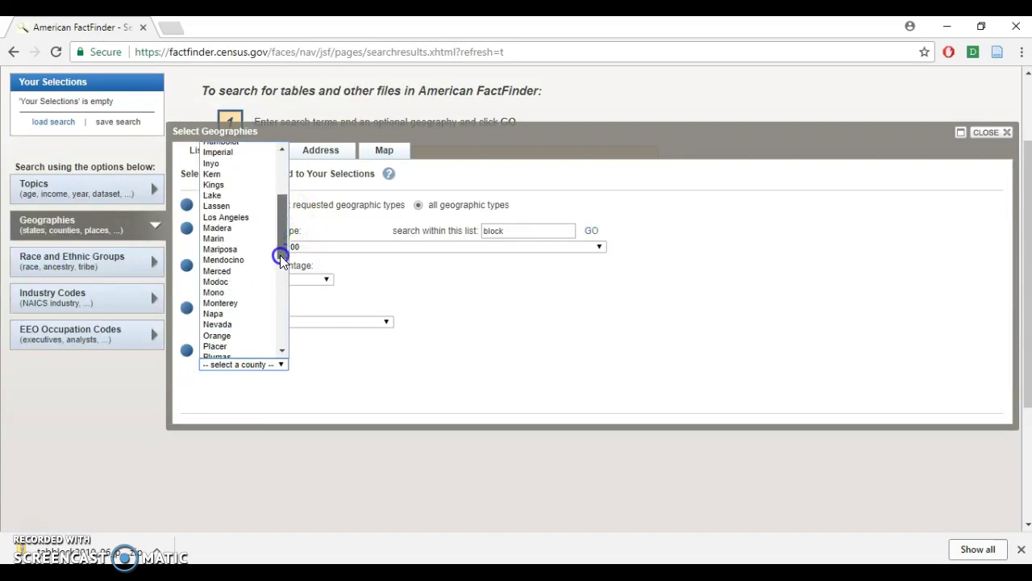
left_click(230, 271)
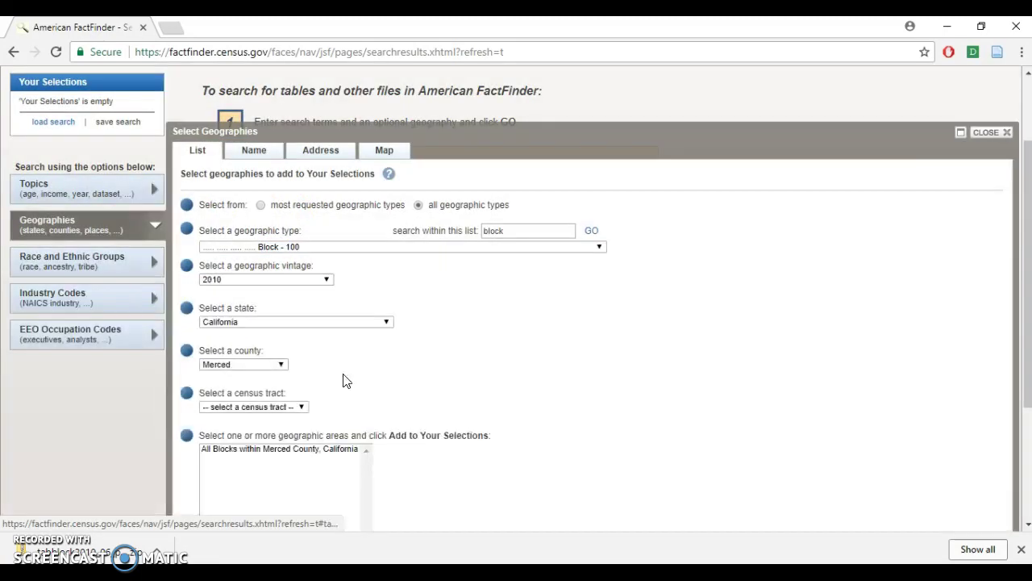
- Add 'All Blocks within Merced County, California' to the search selections
left_click(374, 362)
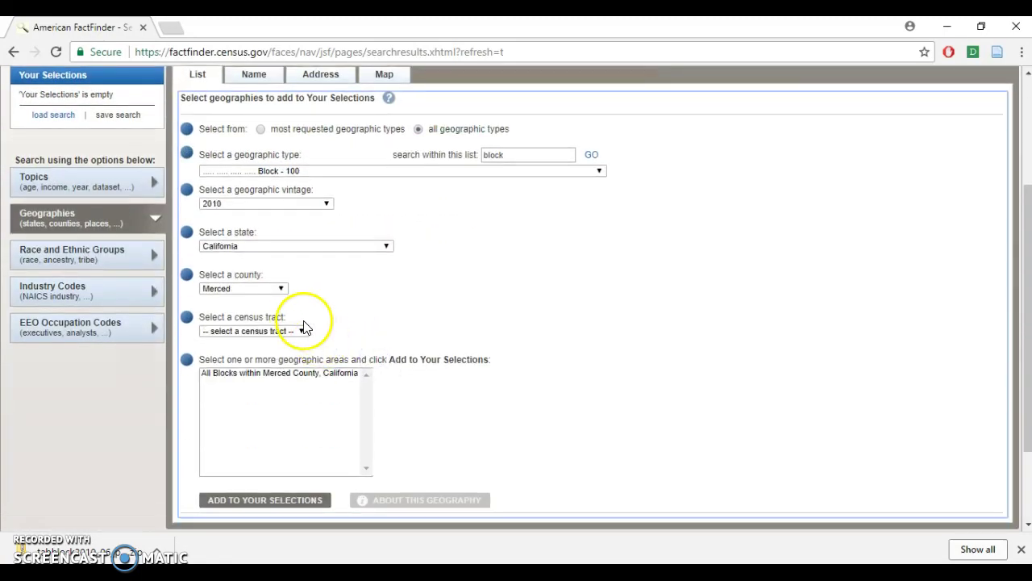
left_click(296, 331)
left_click_drag(300, 375, 298, 343)
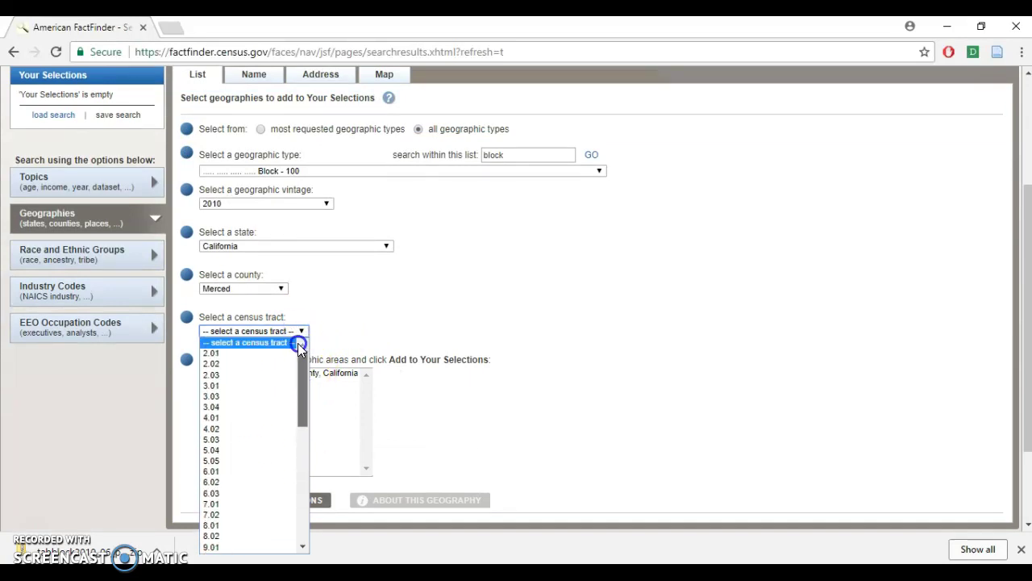
left_click(485, 390)
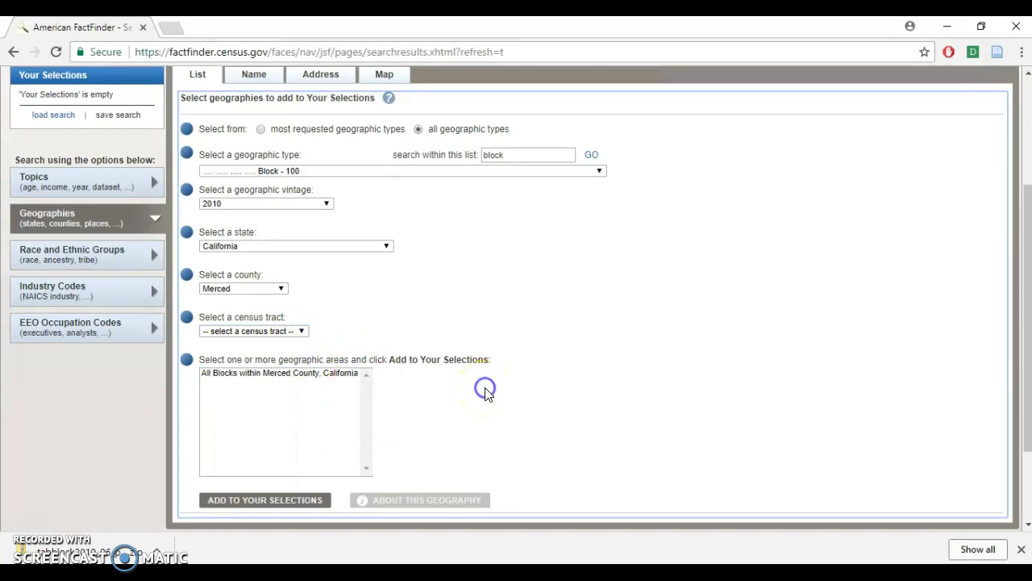
left_click(281, 373)
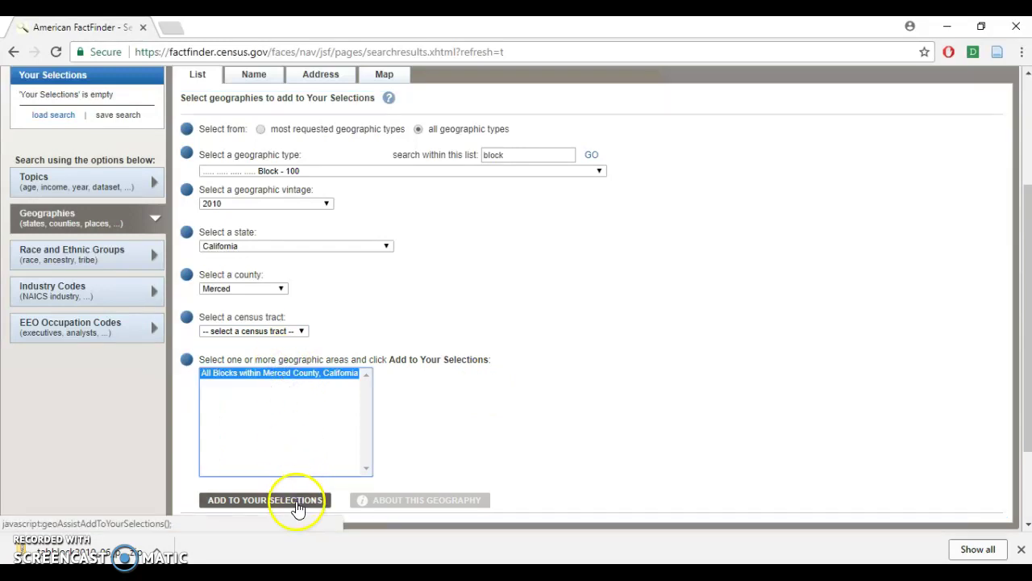
left_click(295, 506)
left_click(217, 493)
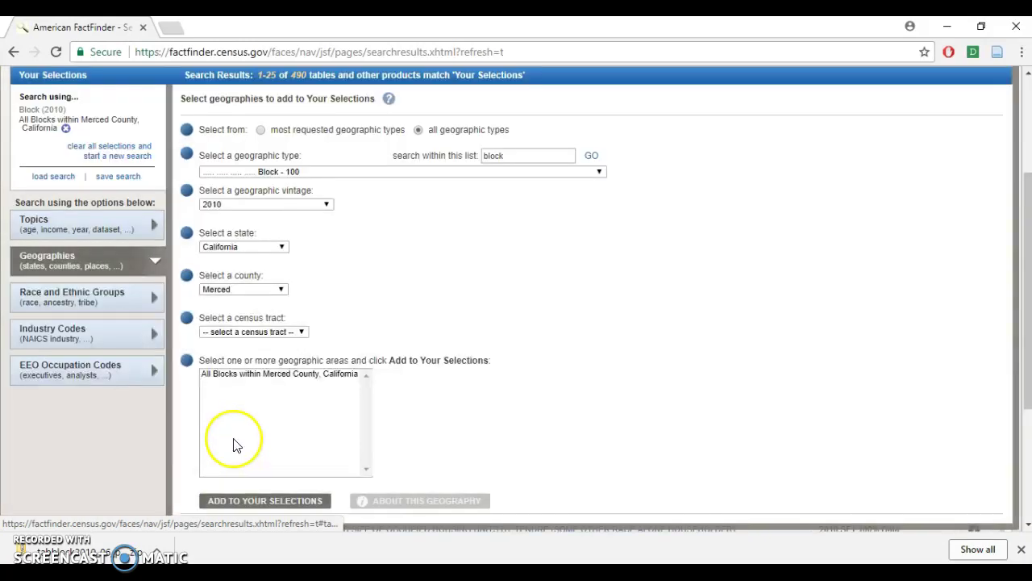
- Close the geography picker and add the Housing > Occupancy Characteristic > Household Type topic filter
scroll(266, 338, "up", 2)
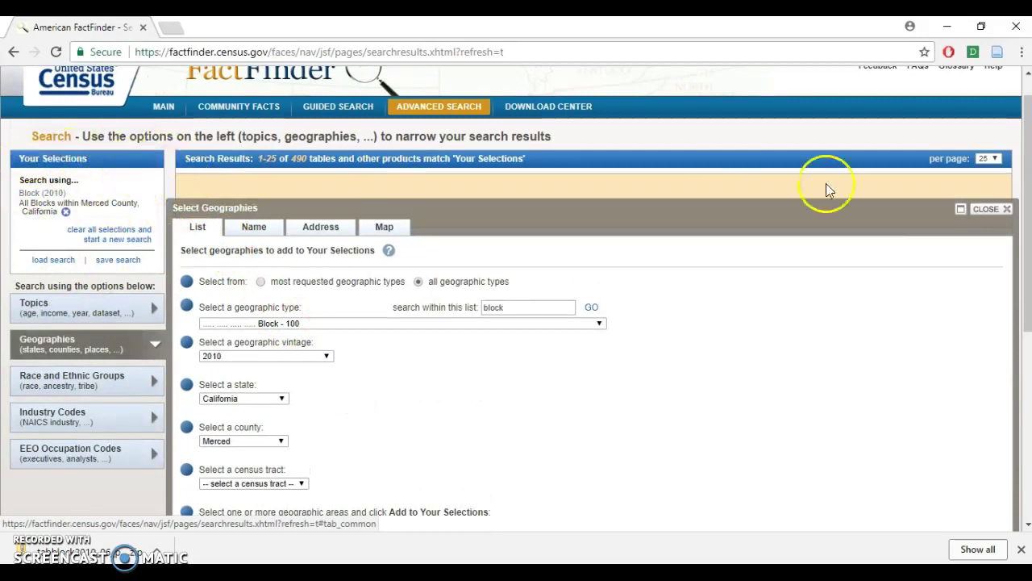
left_click(997, 215)
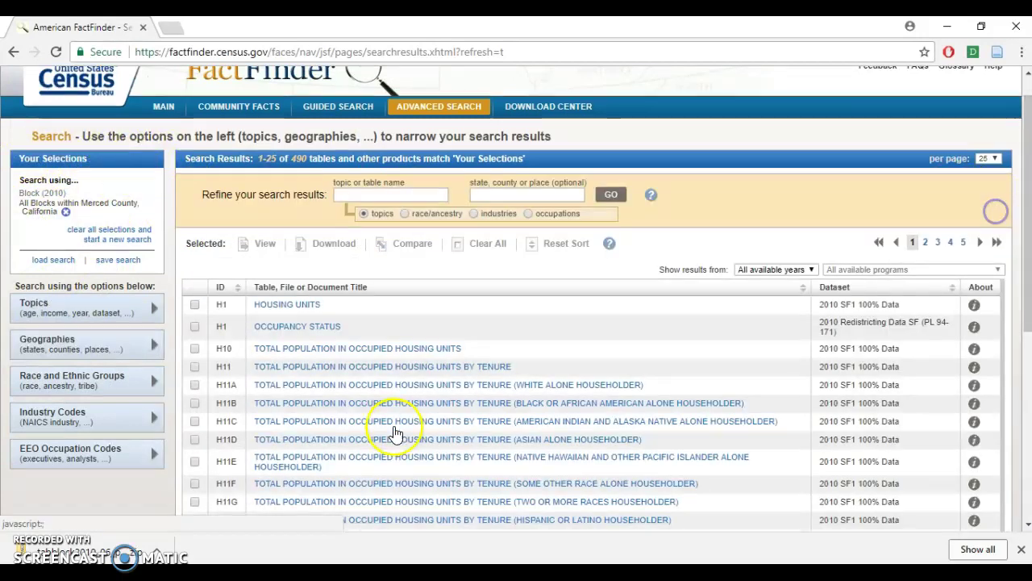
left_click(103, 307)
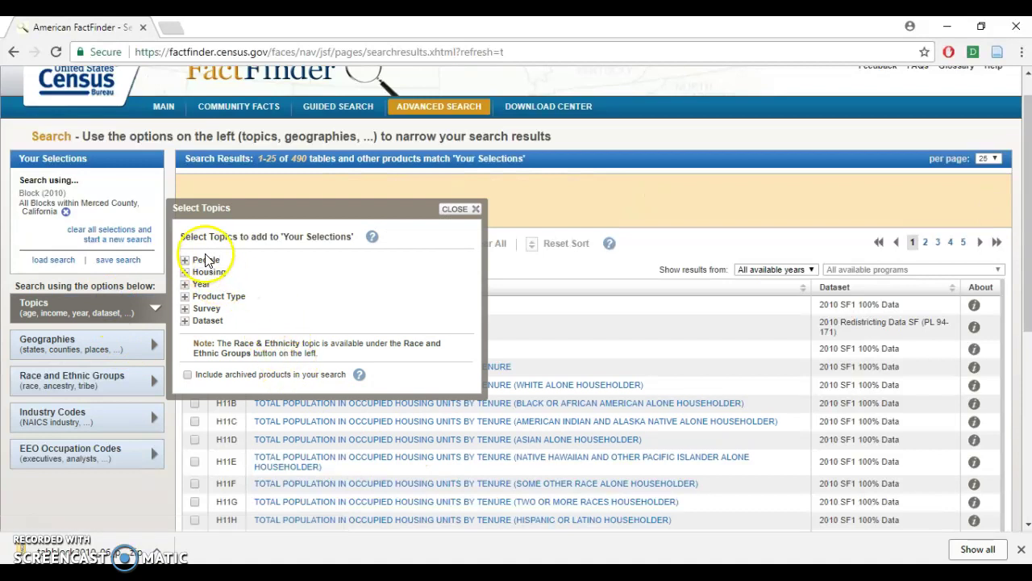
left_click(206, 260)
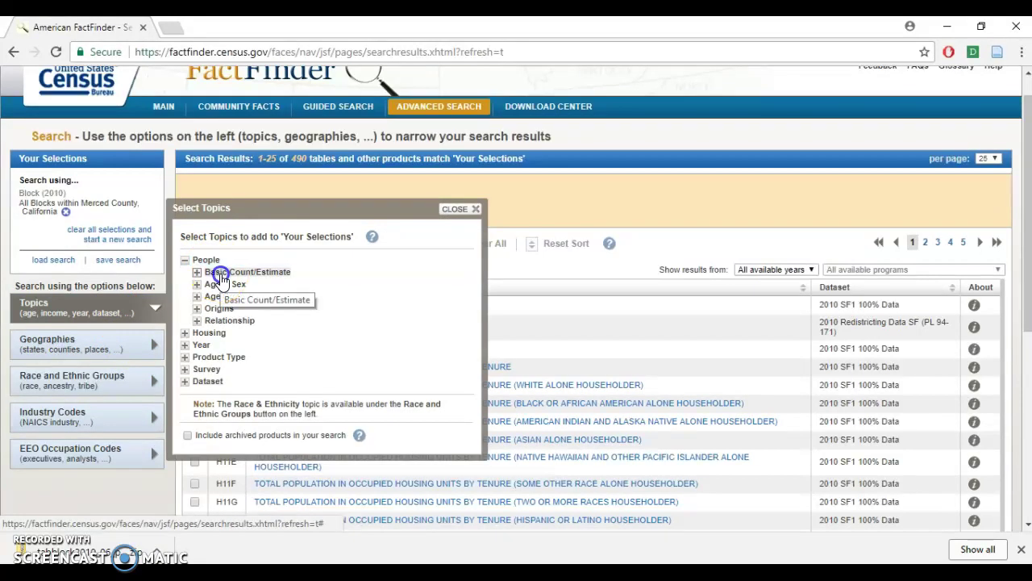
left_click(224, 274)
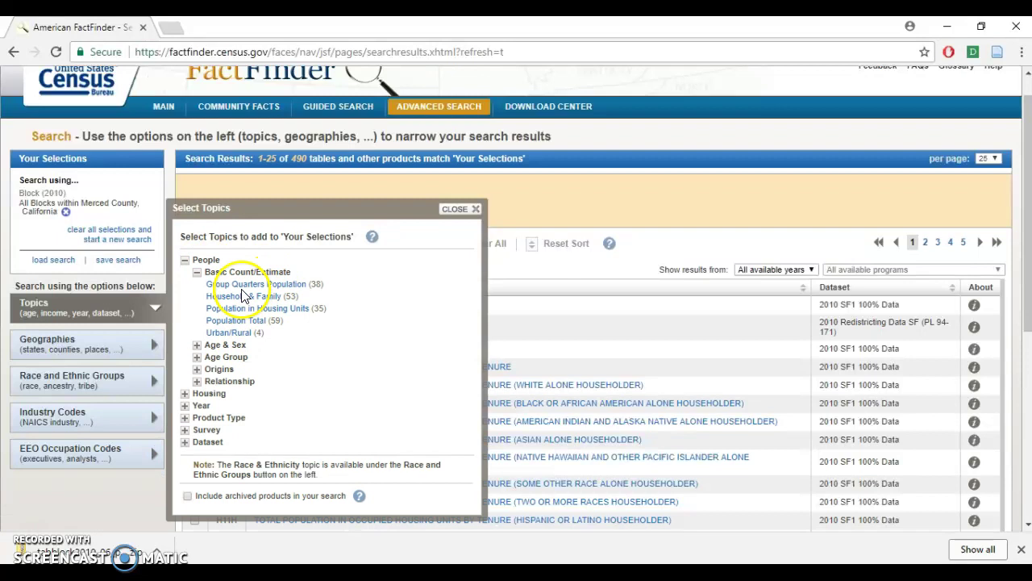
left_click(242, 344)
left_click(231, 333)
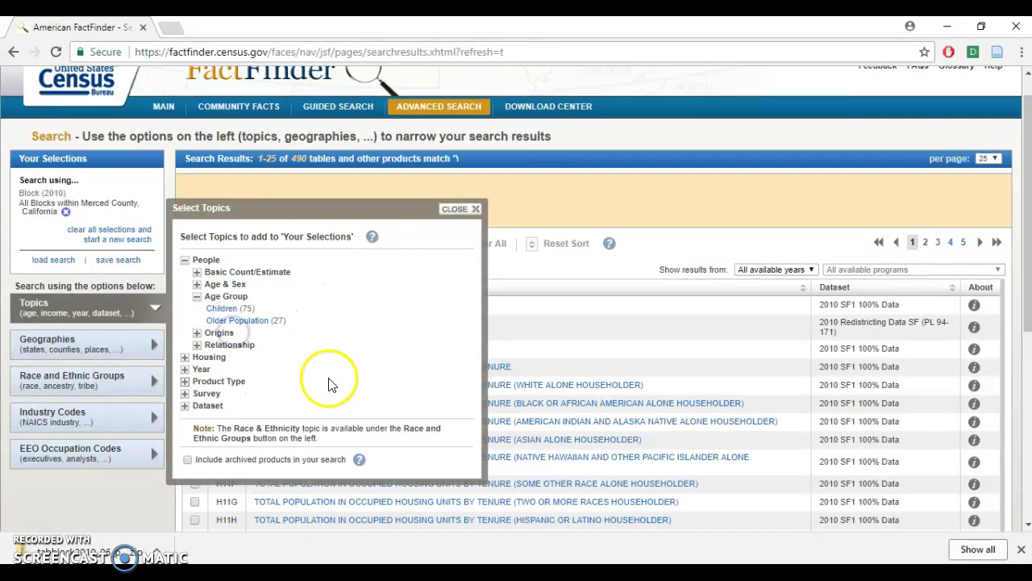
left_click(222, 347)
left_click(208, 356)
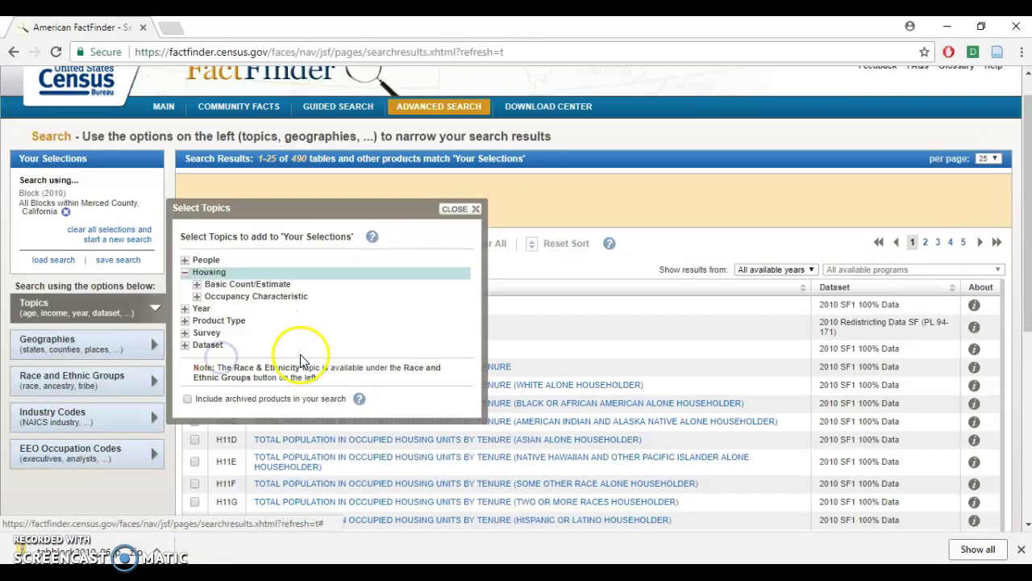
left_click(290, 296)
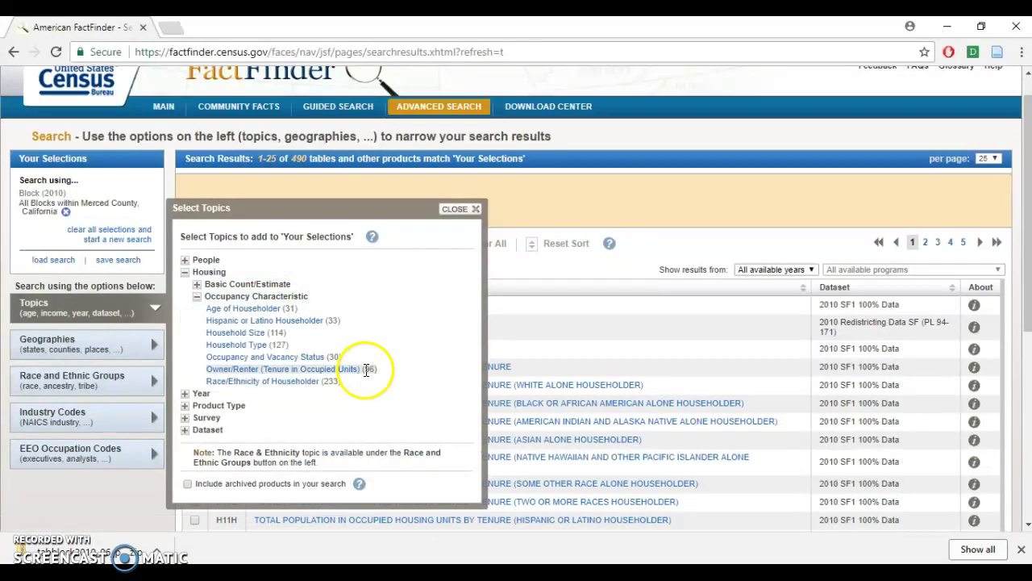
left_click(258, 349)
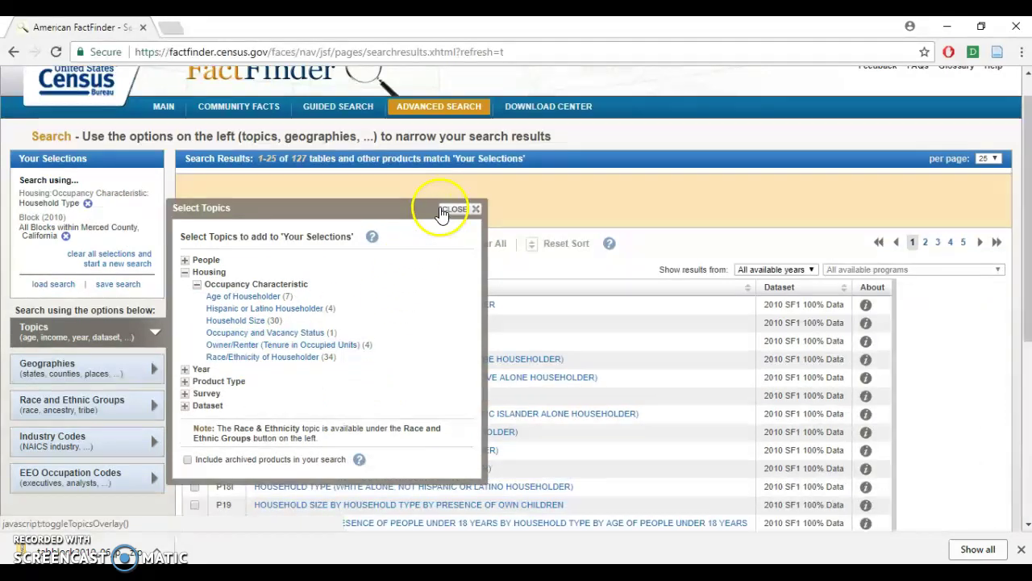
left_click(455, 209)
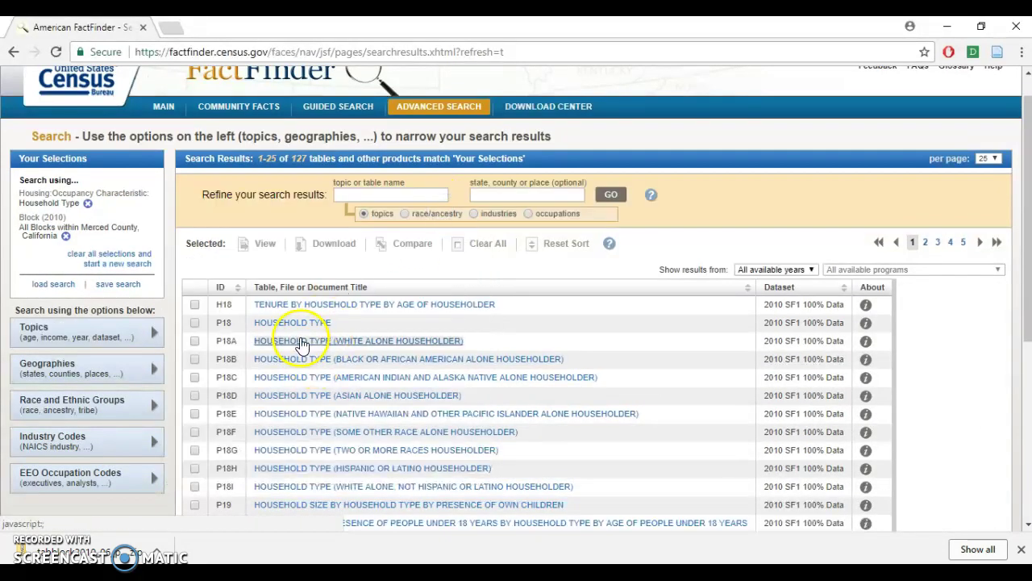
left_click(293, 324)
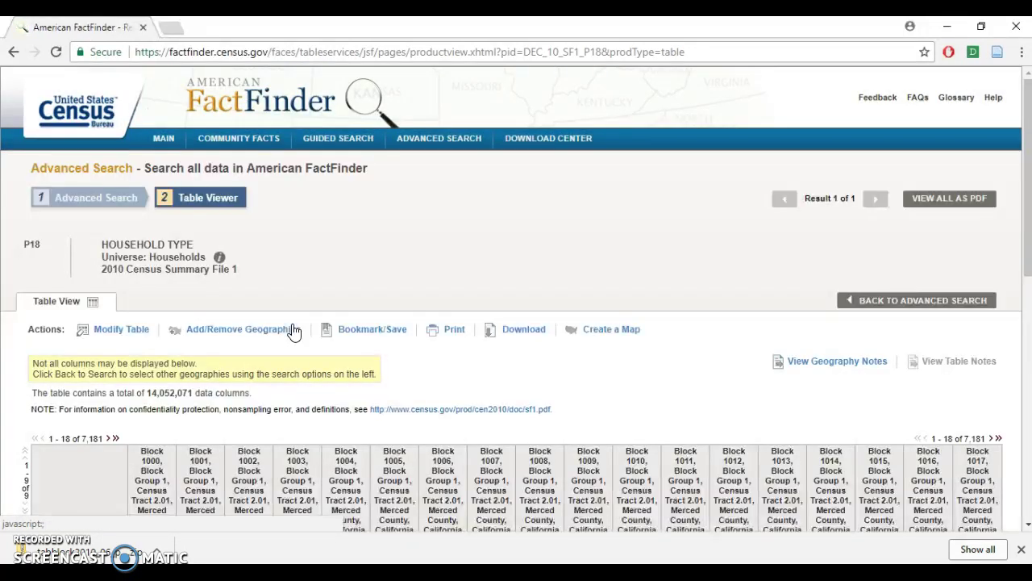
scroll(293, 330, "down", 4)
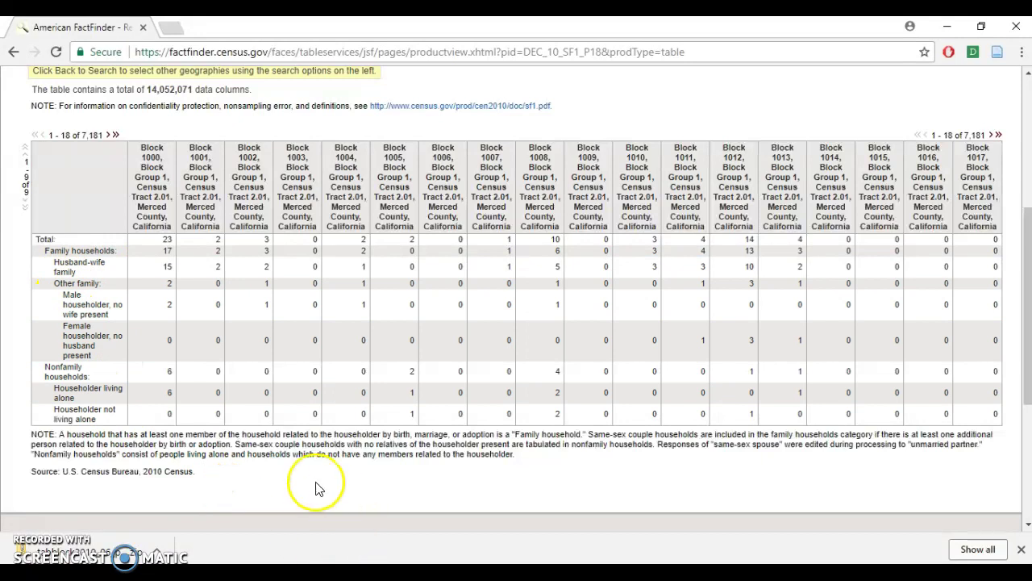
scroll(320, 488, "up", 1)
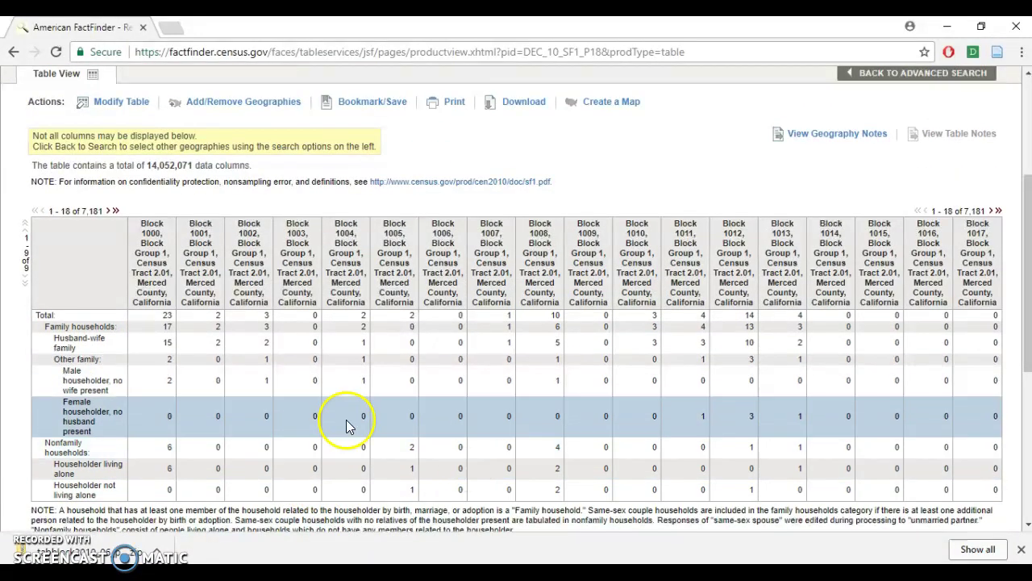
scroll(277, 417, "up", 1)
scroll(282, 403, "down", 1)
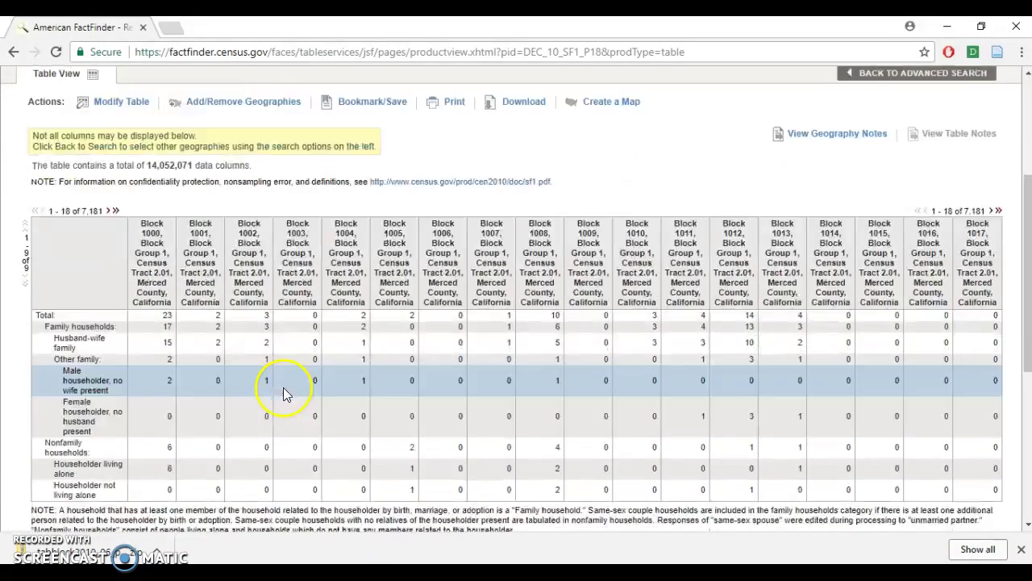
scroll(294, 395, "down", 3)
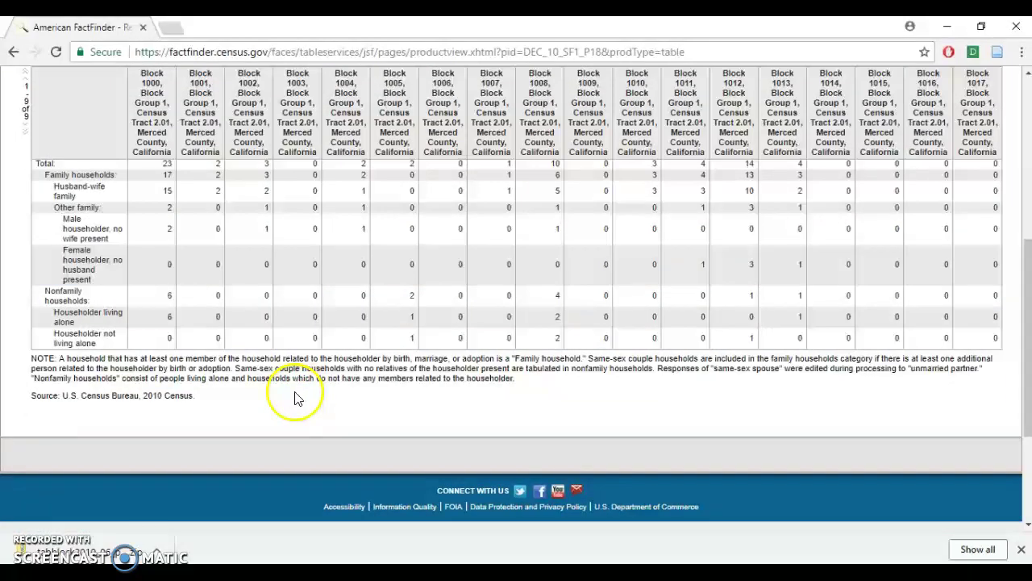
scroll(295, 419, "up", 6)
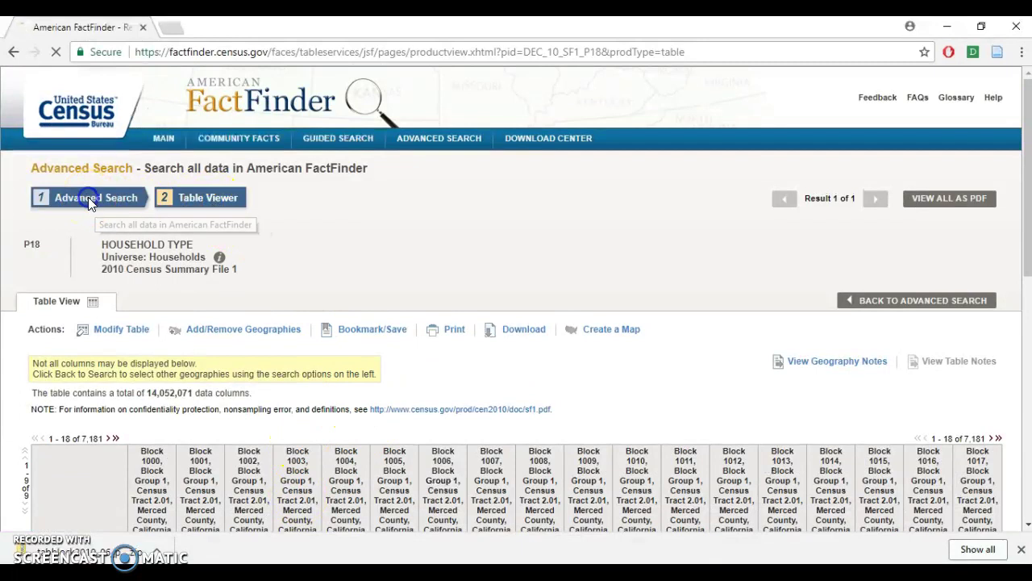
- Go back to Advanced Search and browse the 127 results to P18 HOUSEHOLD TYPE
left_click(89, 199)
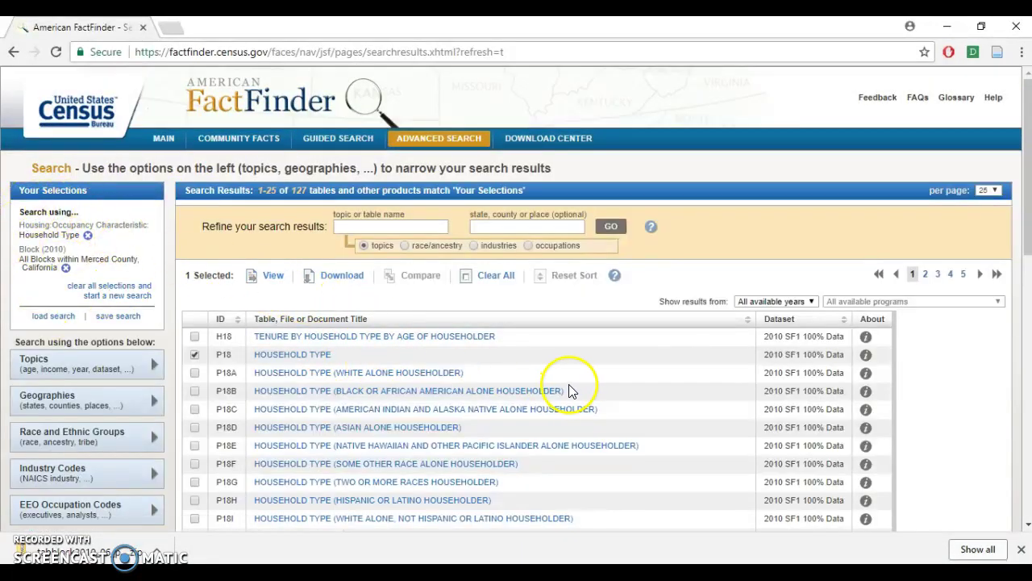
scroll(572, 386, "down", 3)
scroll(575, 387, "down", 5)
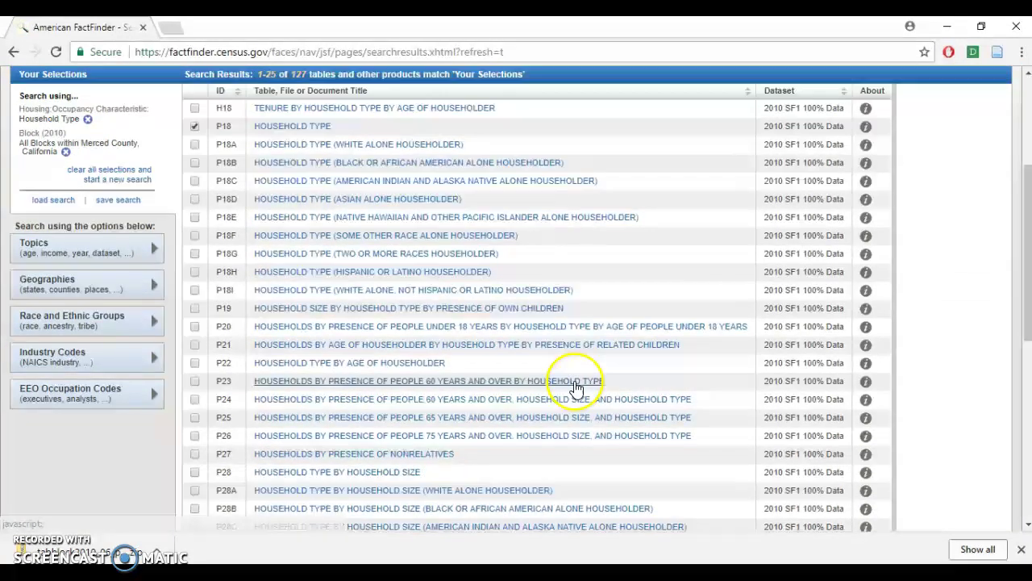
scroll(570, 396, "up", 7)
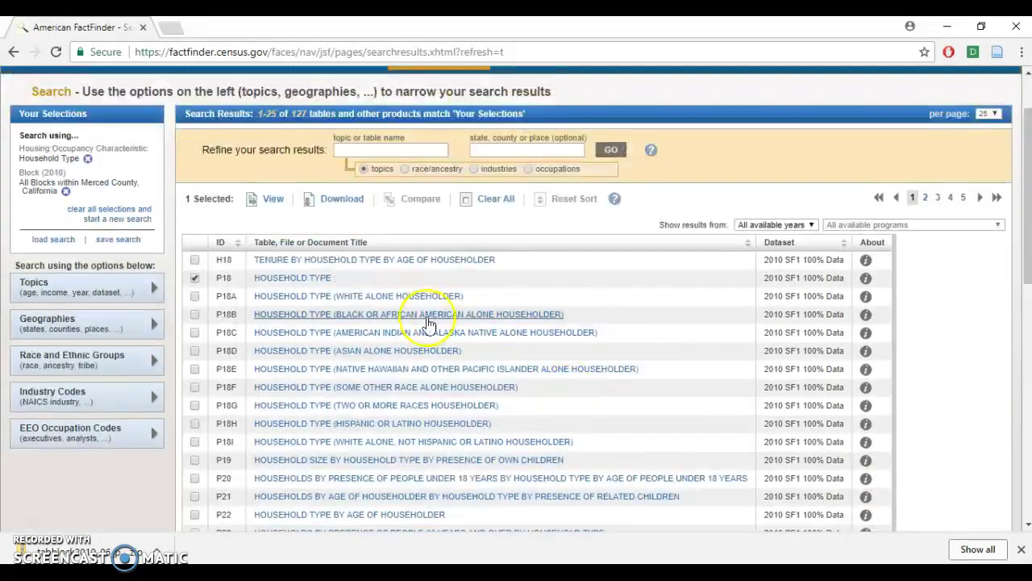
- Download the P18 HOUSEHOLD TYPE table as a CSV for spreadsheet use and save it
left_click(310, 281)
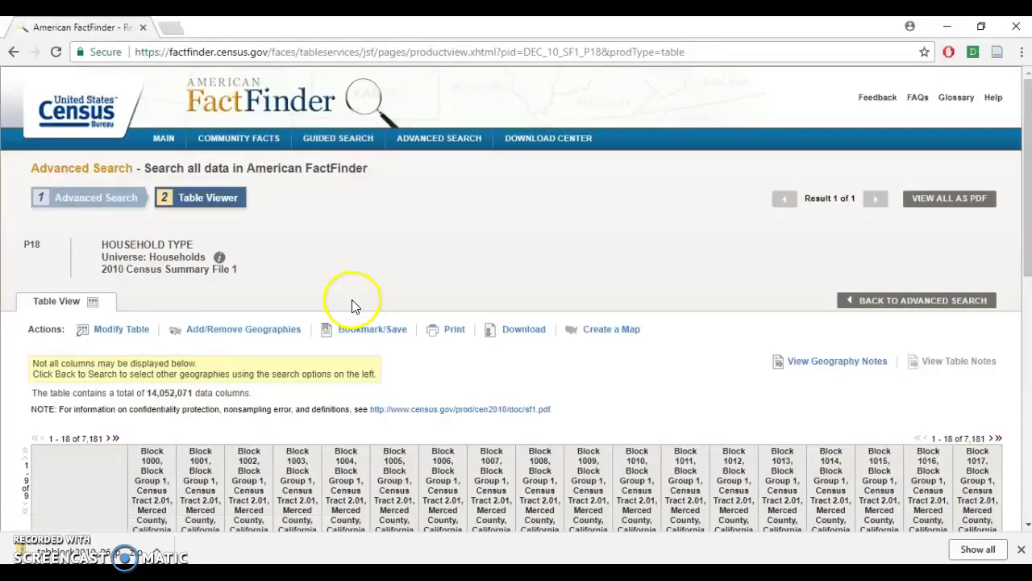
scroll(344, 307, "down", 5)
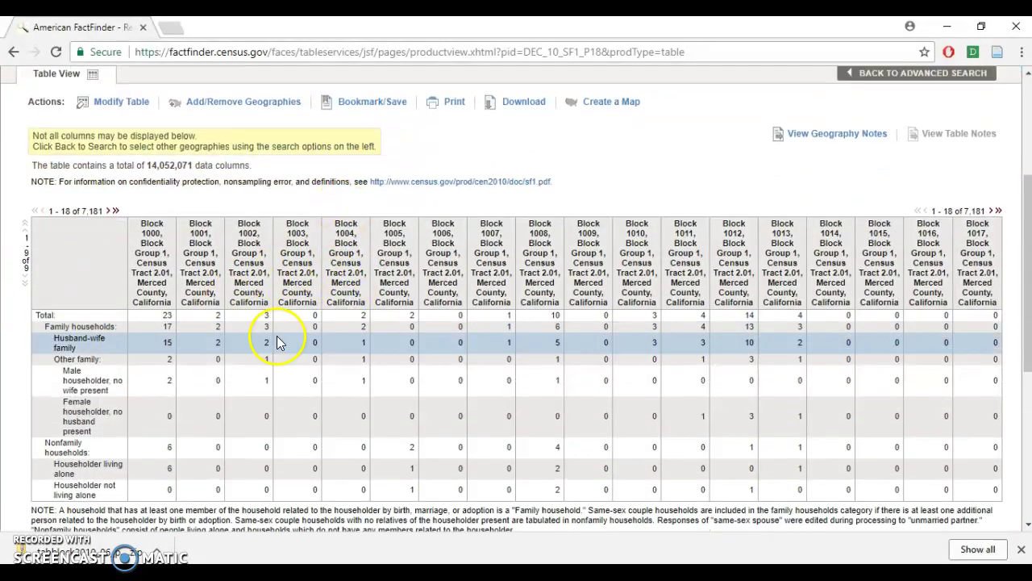
left_click(517, 105)
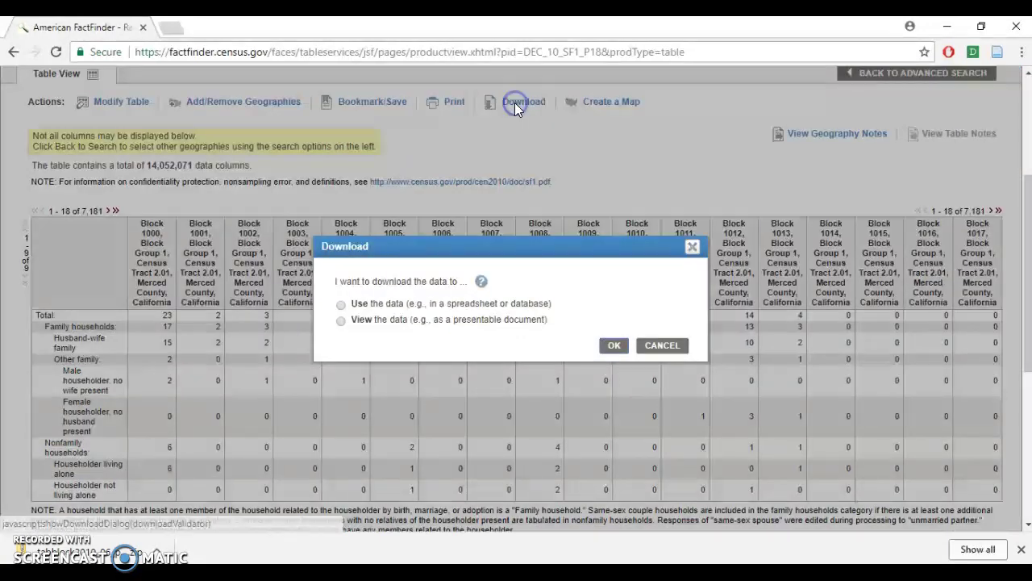
left_click(373, 305)
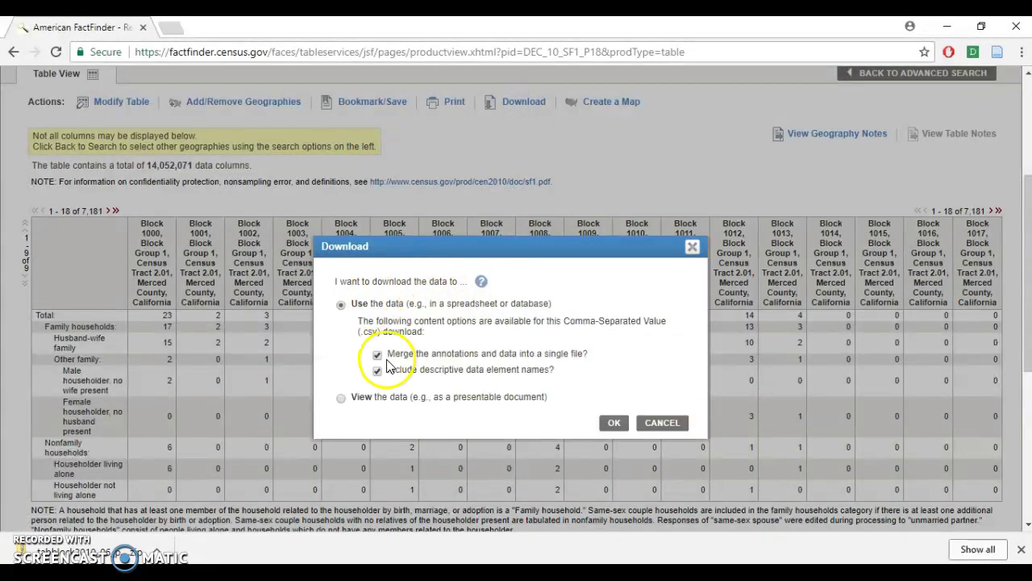
left_click(614, 422)
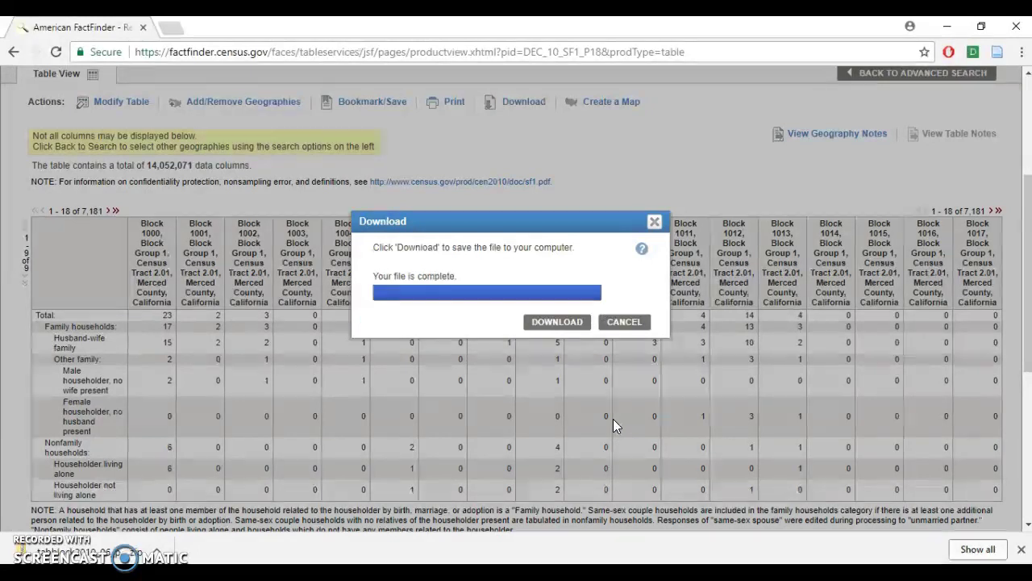
left_click(539, 329)
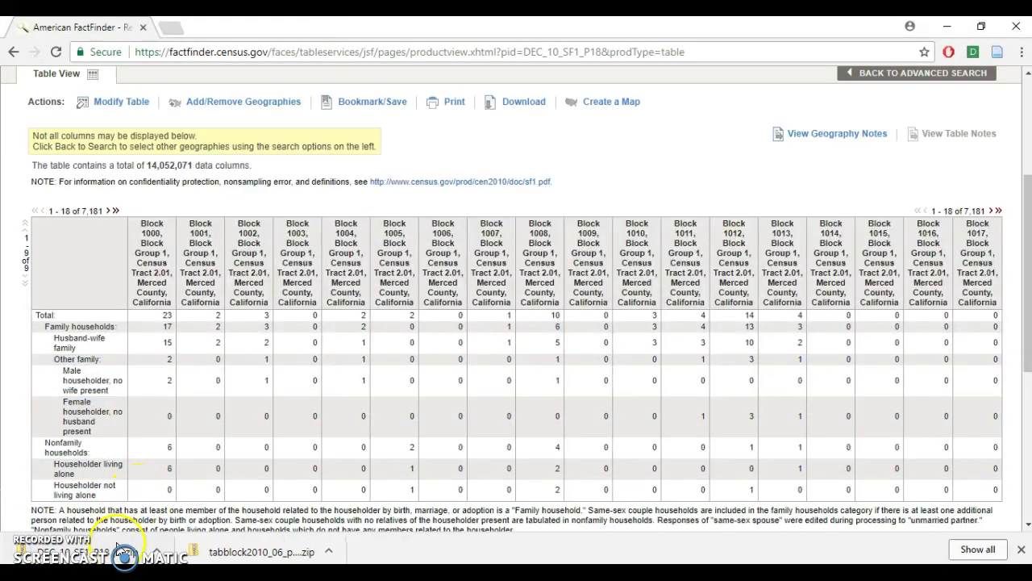
- Open the downloaded P18 zip archive and select the DEC_10_SF1_P18 data CSV
left_click(125, 555)
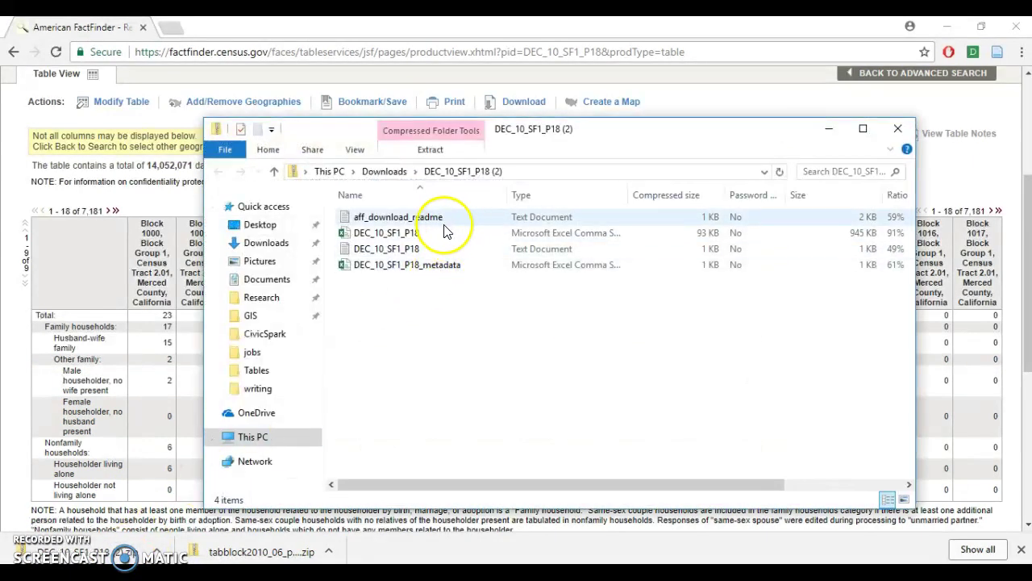
left_click(399, 233)
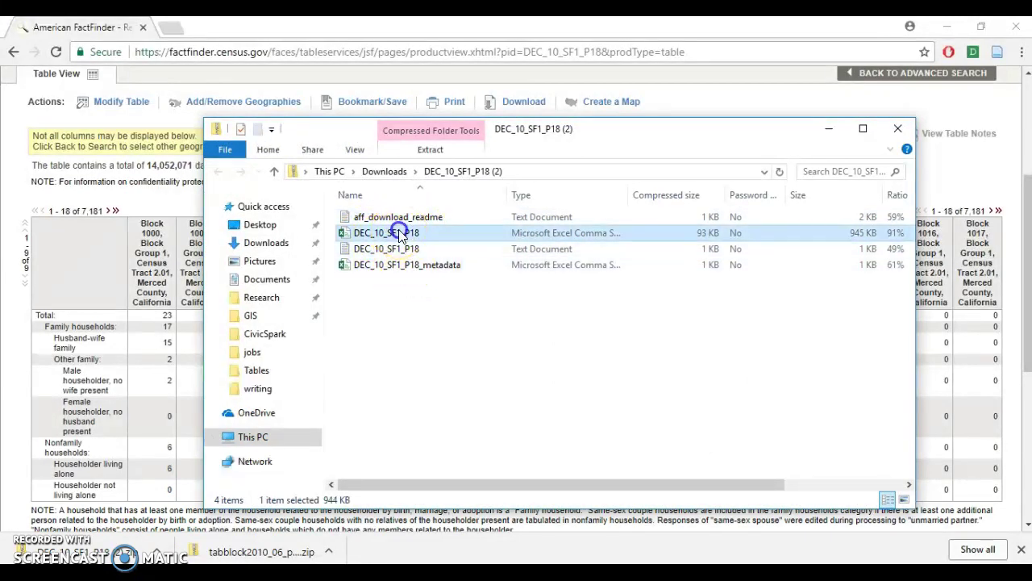
- Open the DEC_10_SF1_P18 CSV in Excel and autofit columns A through L
double_click(399, 232)
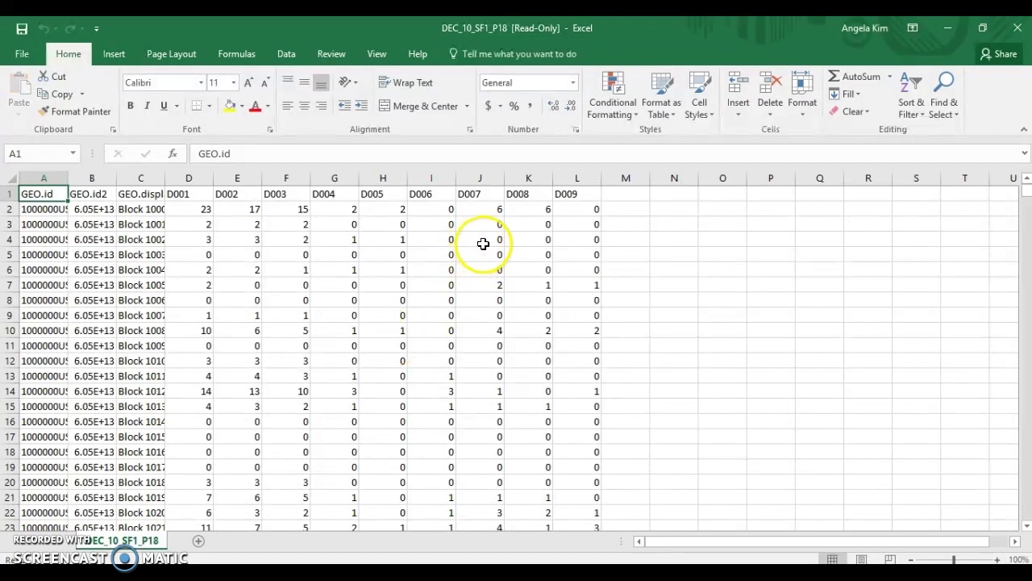
left_click_drag(46, 171, 601, 177)
double_click(601, 178)
left_click(185, 330)
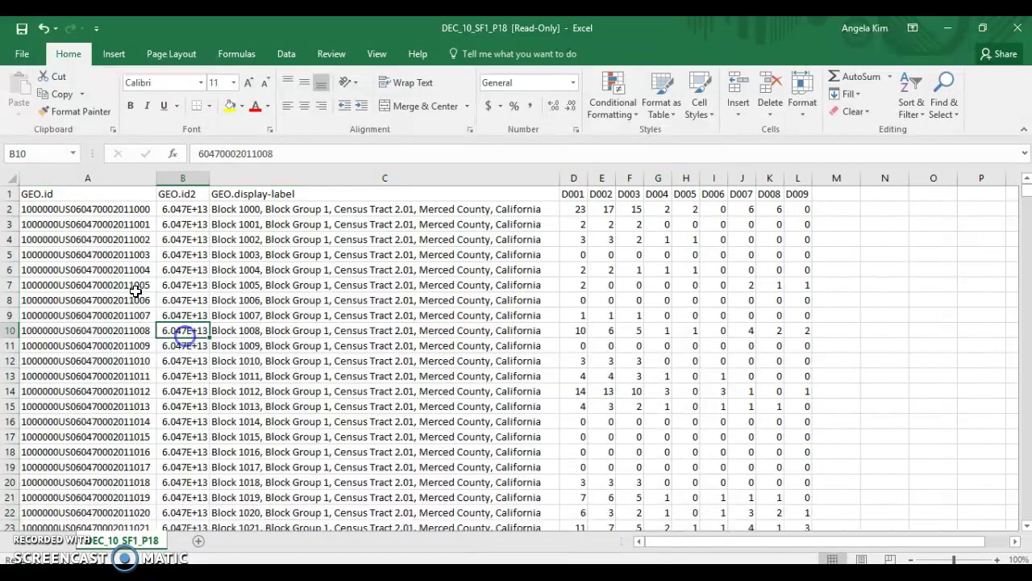
- Inspect the GEO.id values, header row and D001–D009 household counts, then return to the zip folder
left_click_drag(103, 209, 108, 419)
left_click_drag(255, 190, 797, 191)
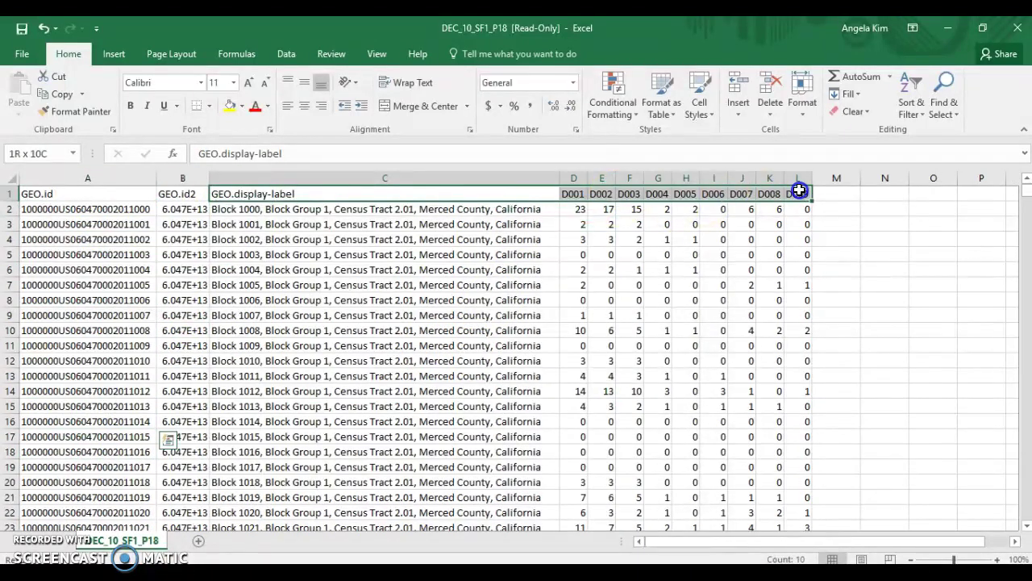
left_click_drag(629, 270, 794, 283)
left_click(812, 365)
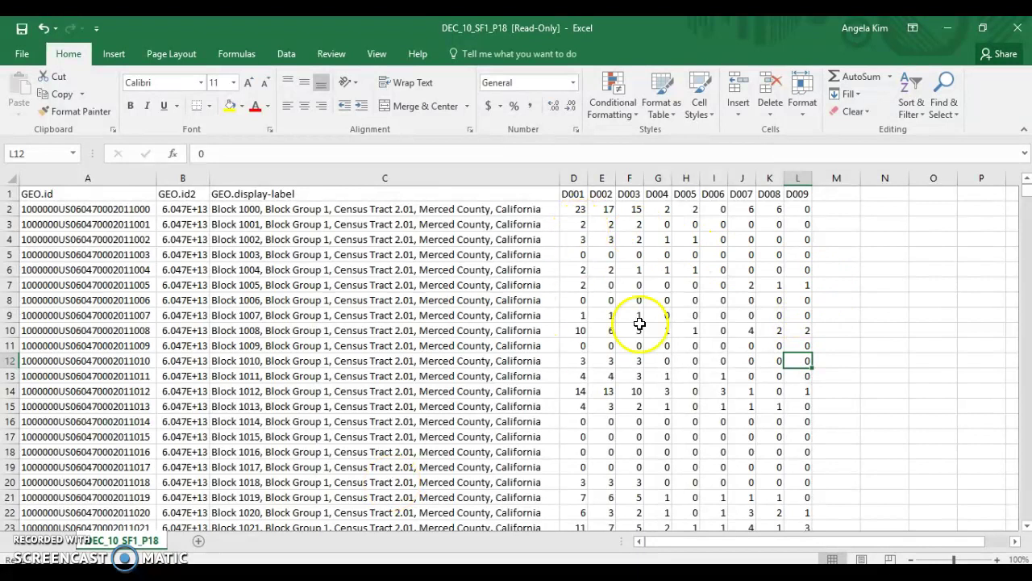
left_click_drag(572, 193, 781, 194)
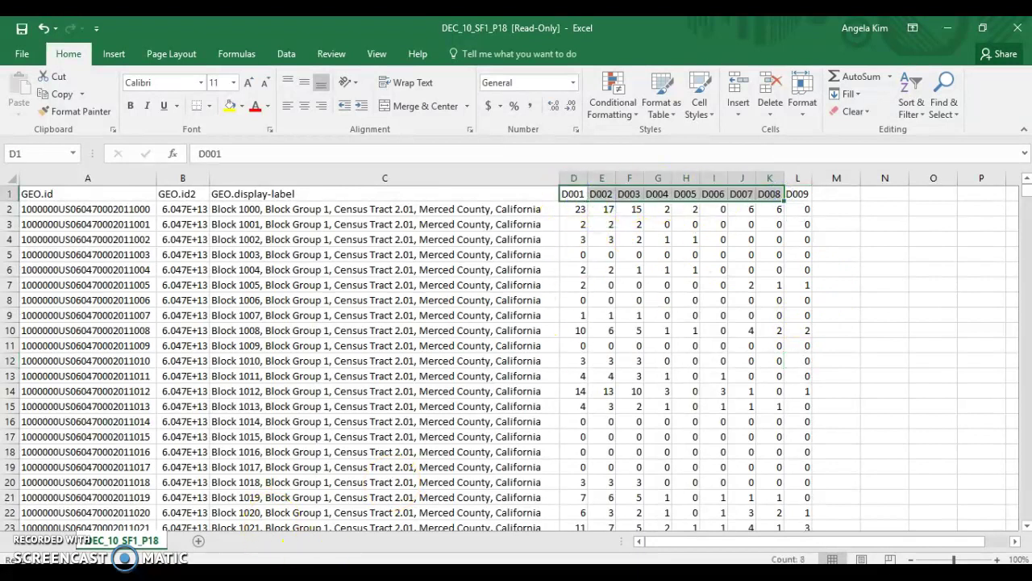
key("alt+Tab")
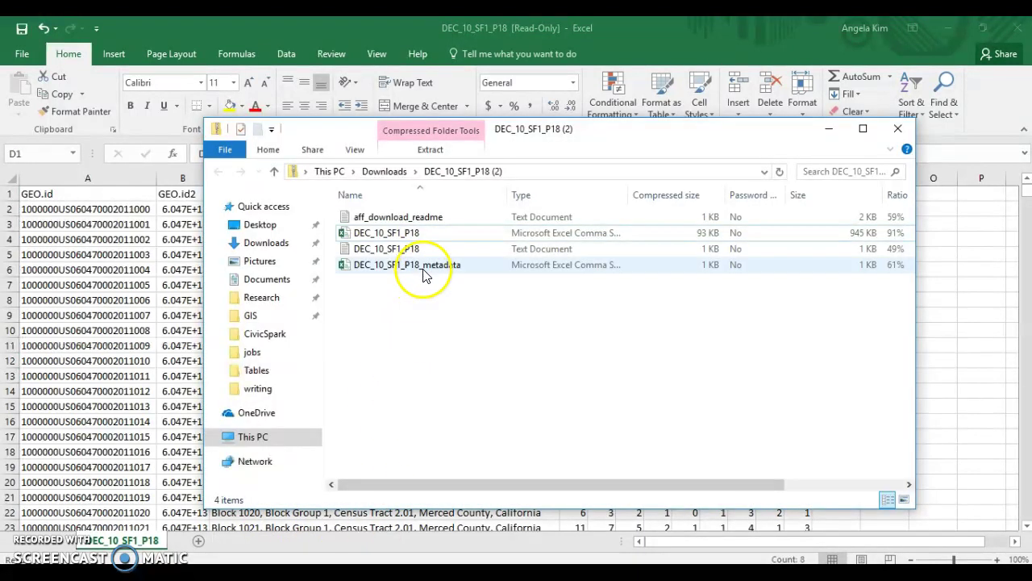
- Open DEC_10_SF1_P18_metadata, autofit columns A–B, and review the D001–D009 household type descriptions
left_click(413, 265)
key("alt+Tab")
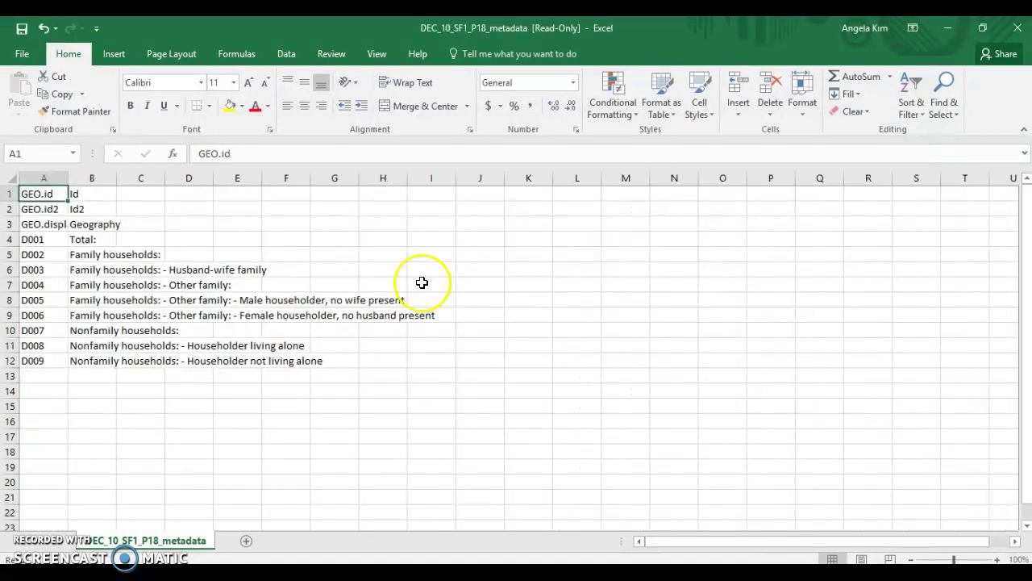
left_click_drag(48, 178, 95, 182)
double_click(69, 177)
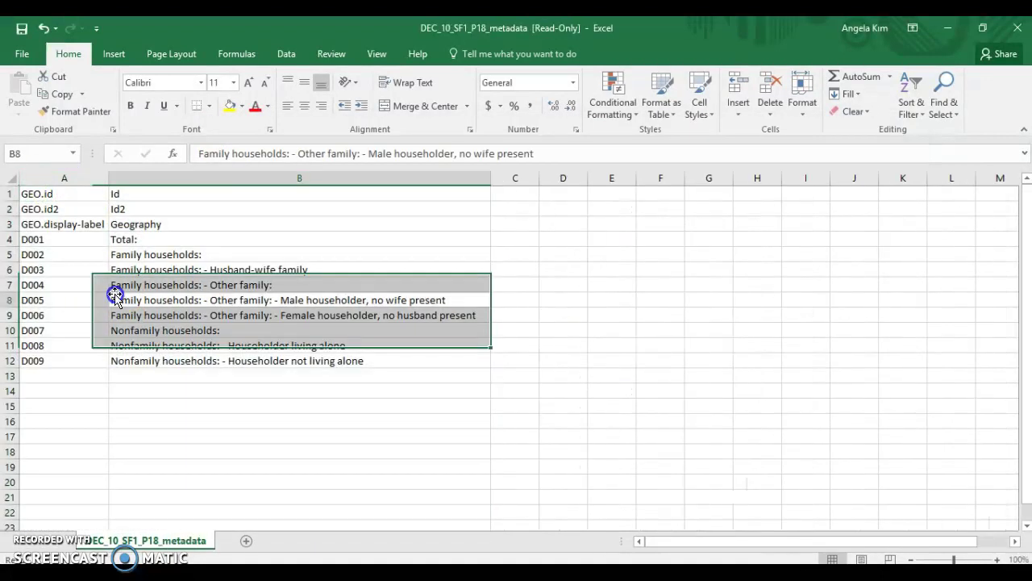
left_click_drag(63, 242, 73, 359)
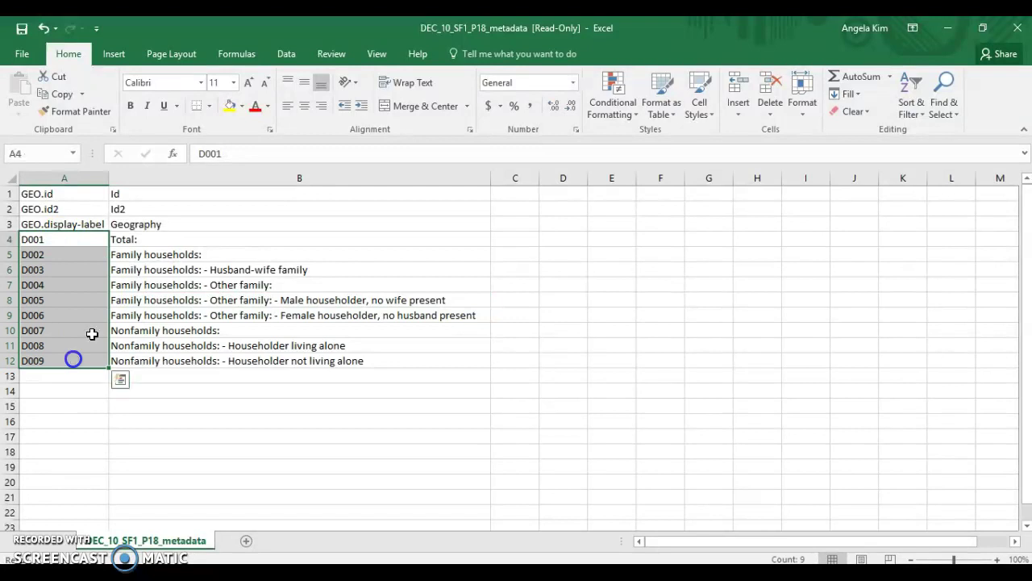
left_click_drag(154, 252, 258, 357)
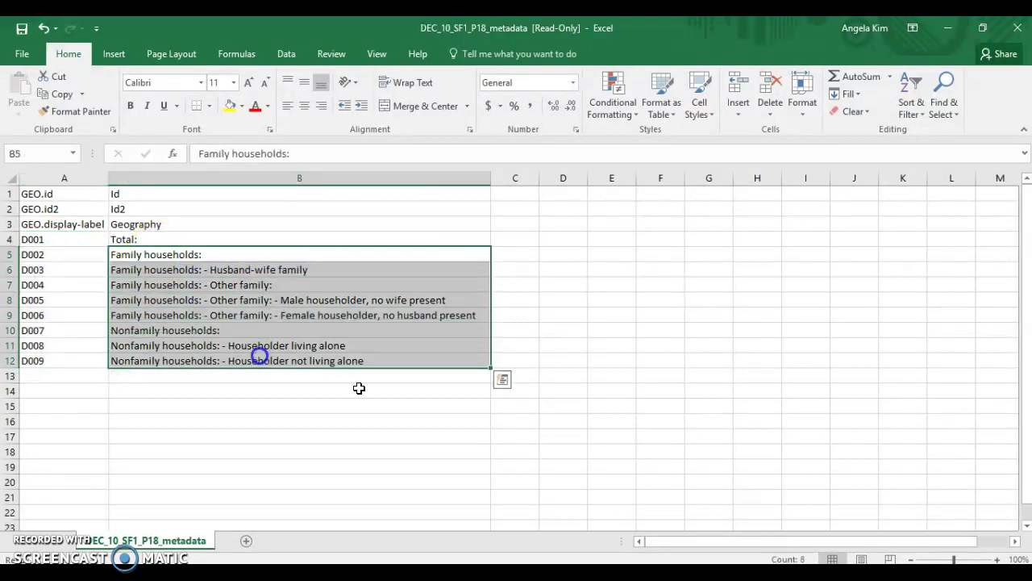
left_click(460, 417)
- Back in the P18 workbook, look over the GEO.id2 and GEO.display-label columns
key("alt+Tab")
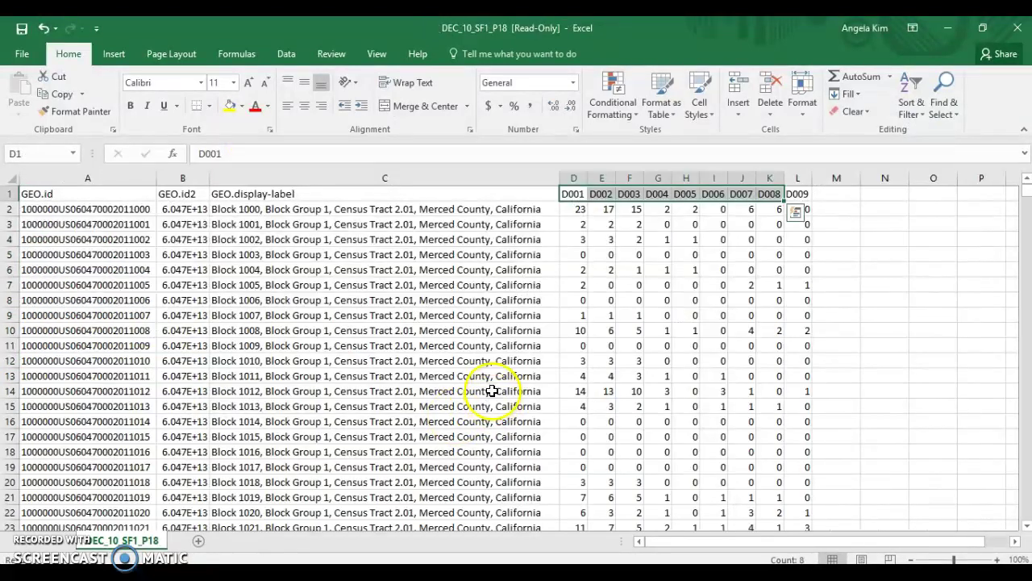
left_click(491, 403)
left_click(847, 270)
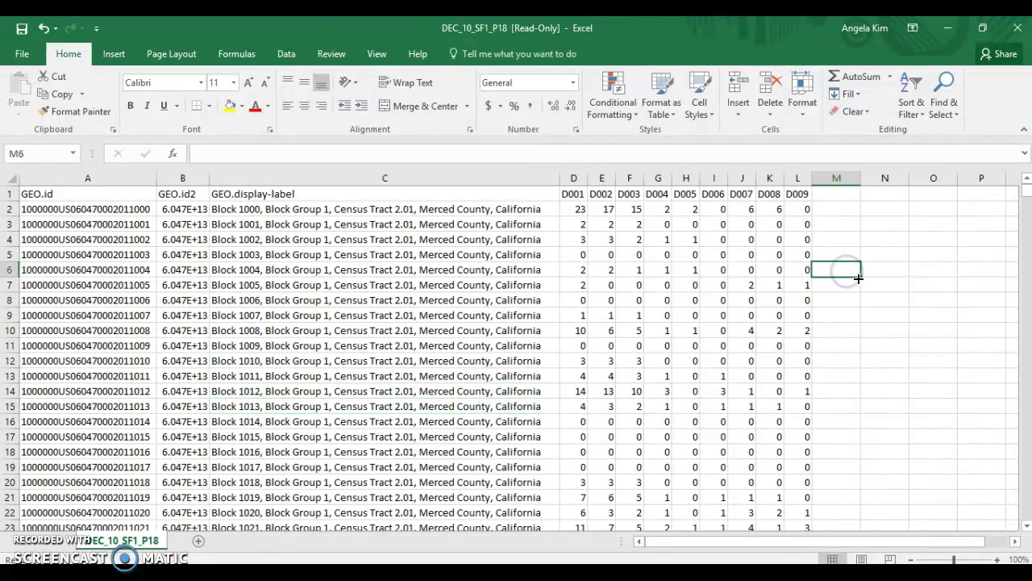
left_click(839, 201)
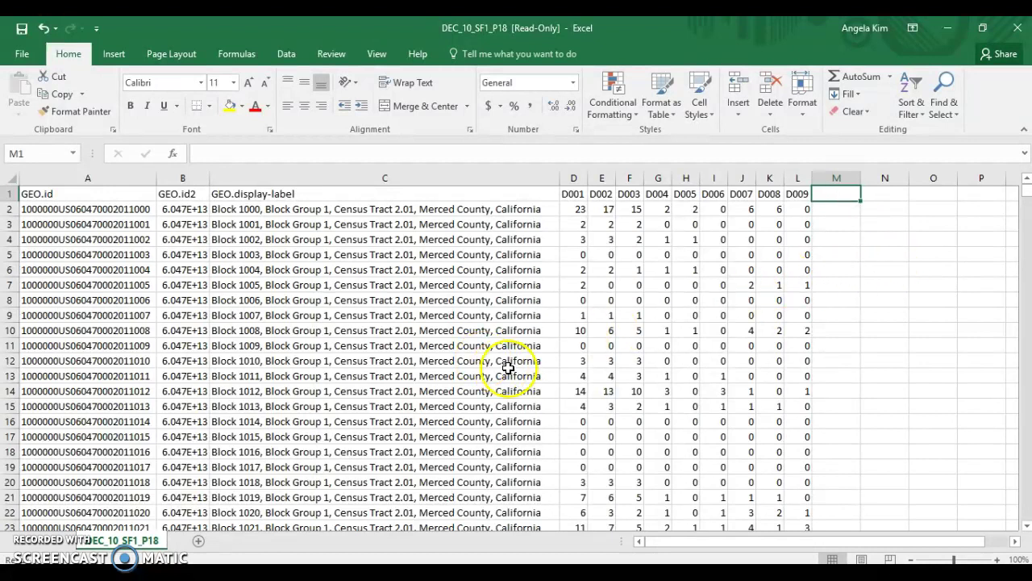
left_click(471, 297)
left_click_drag(347, 177, 160, 183)
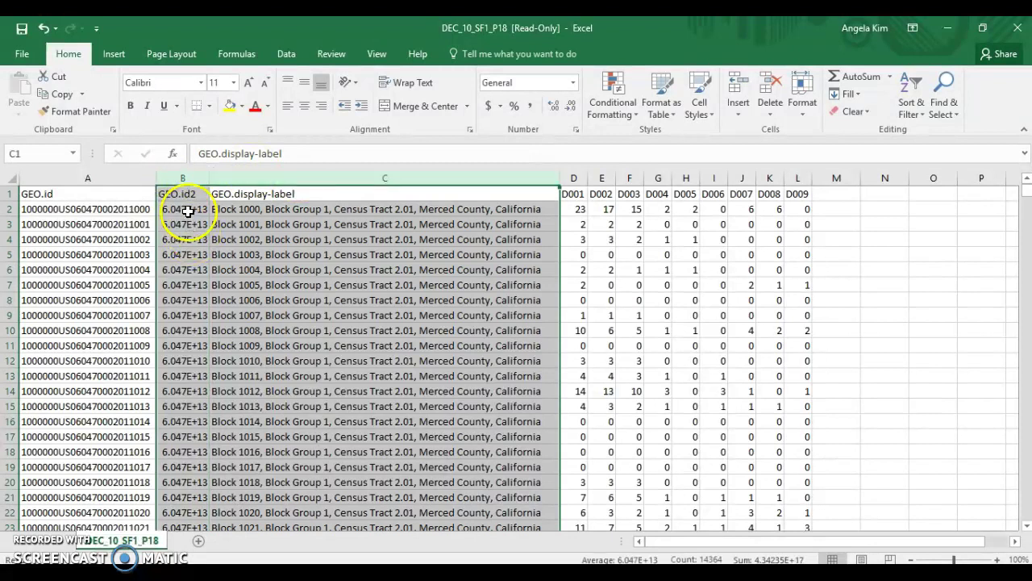
- Examine the full GEO.id2 identifier in B2, then undo the change made to it
left_click(190, 210)
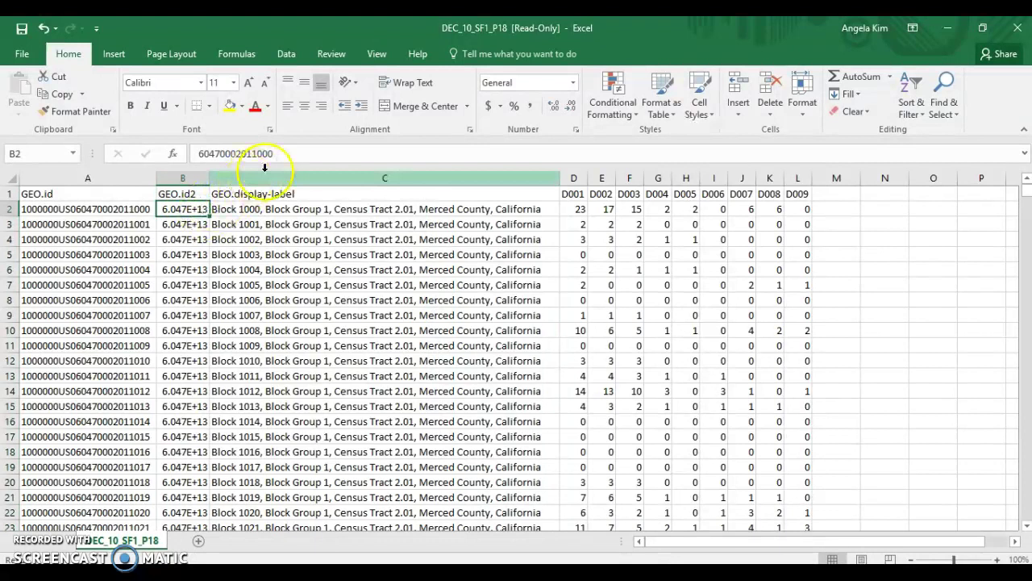
left_click_drag(293, 153, 193, 142)
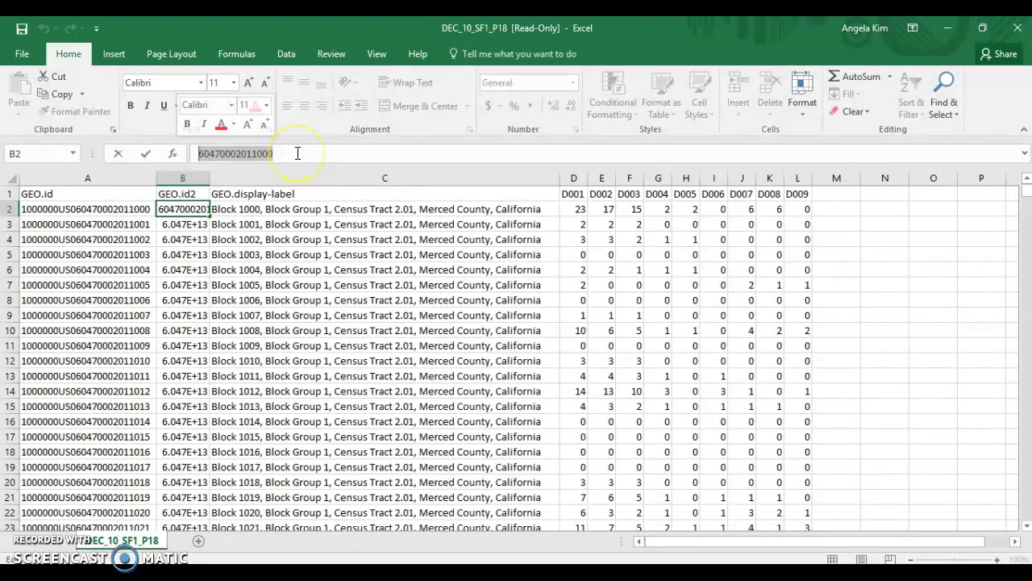
left_click(200, 152)
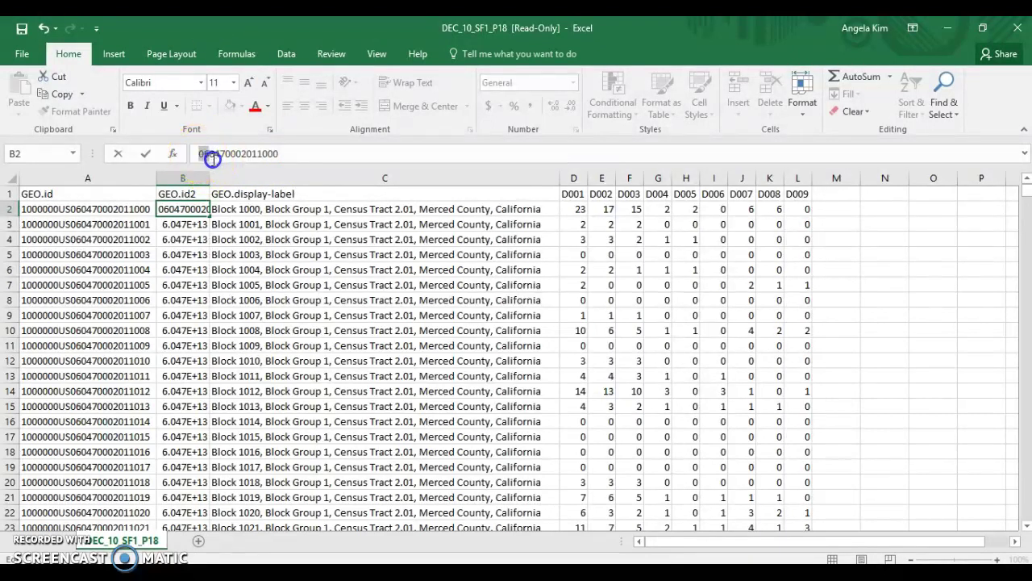
left_click_drag(208, 159, 224, 156)
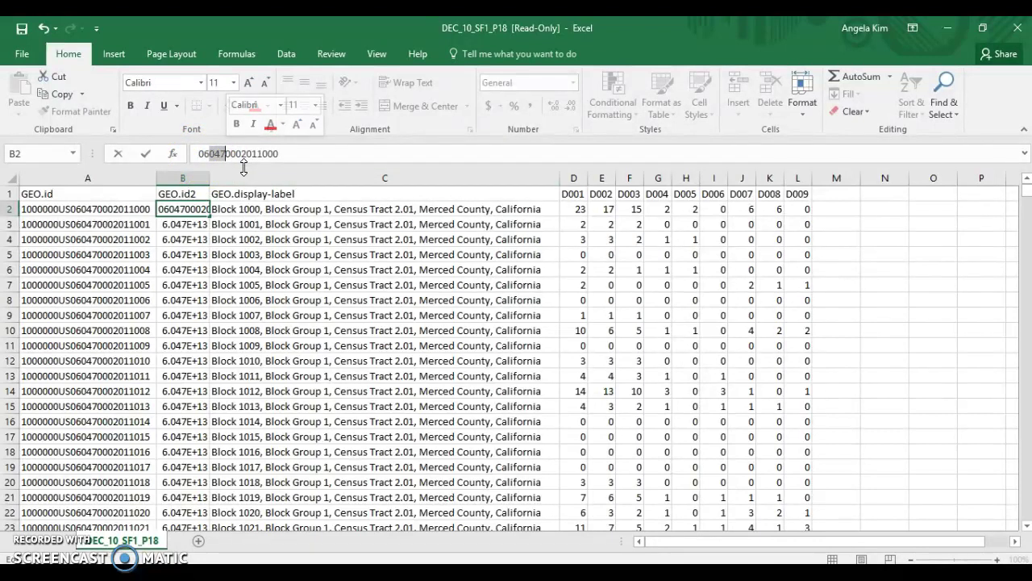
left_click(229, 153)
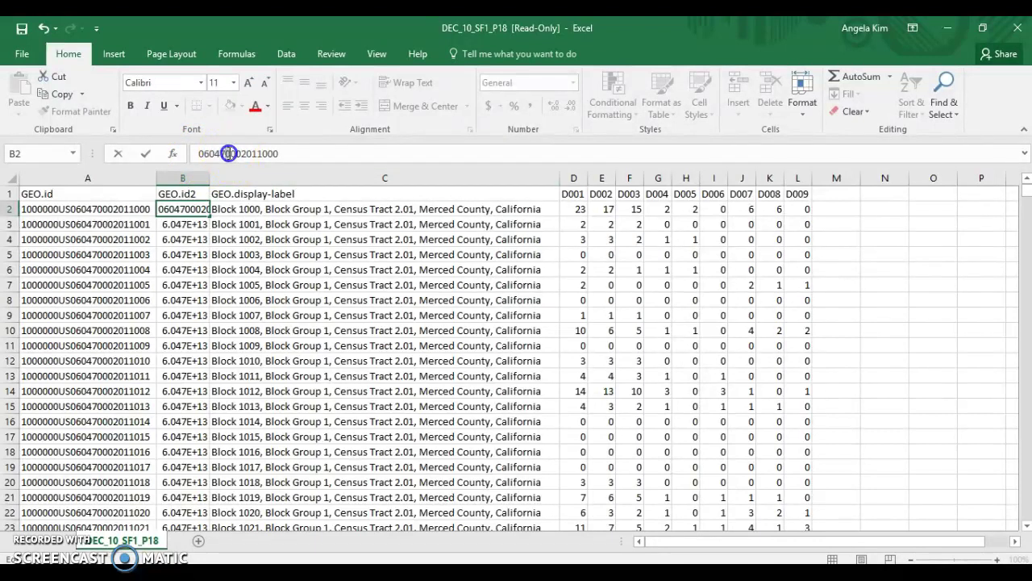
left_click_drag(287, 156, 287, 157)
left_click(282, 168)
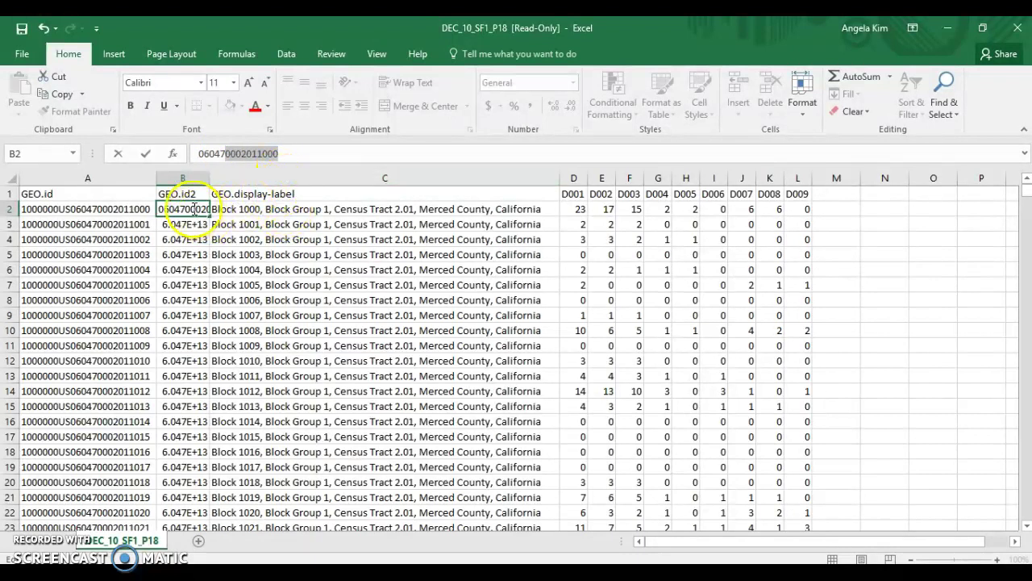
left_click(184, 180)
key("ctrl+z")
- Delete the GEO.id2 and GEO.display-label columns (B:C)
left_click(284, 260)
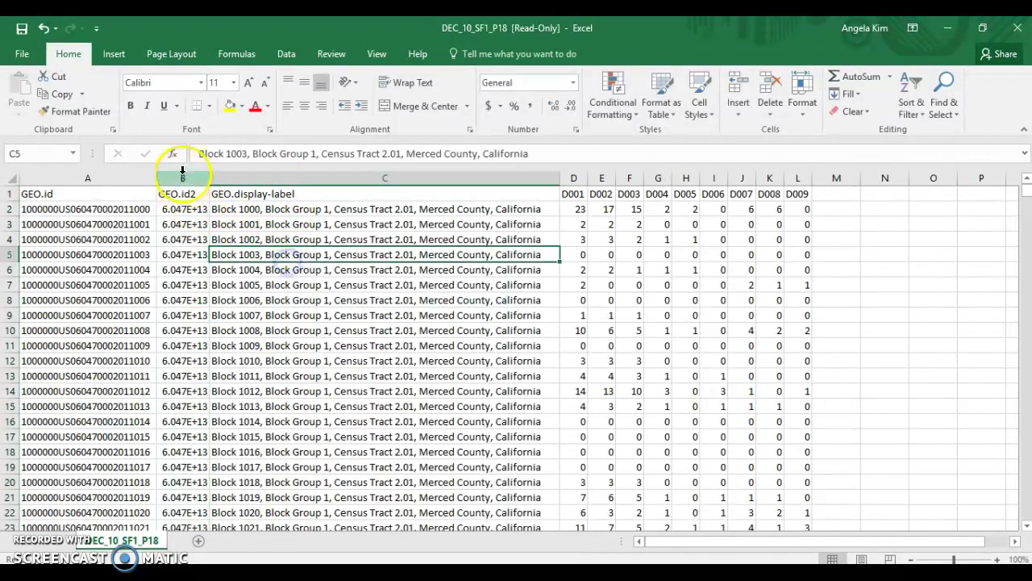
left_click_drag(183, 178, 227, 178)
right_click(226, 178)
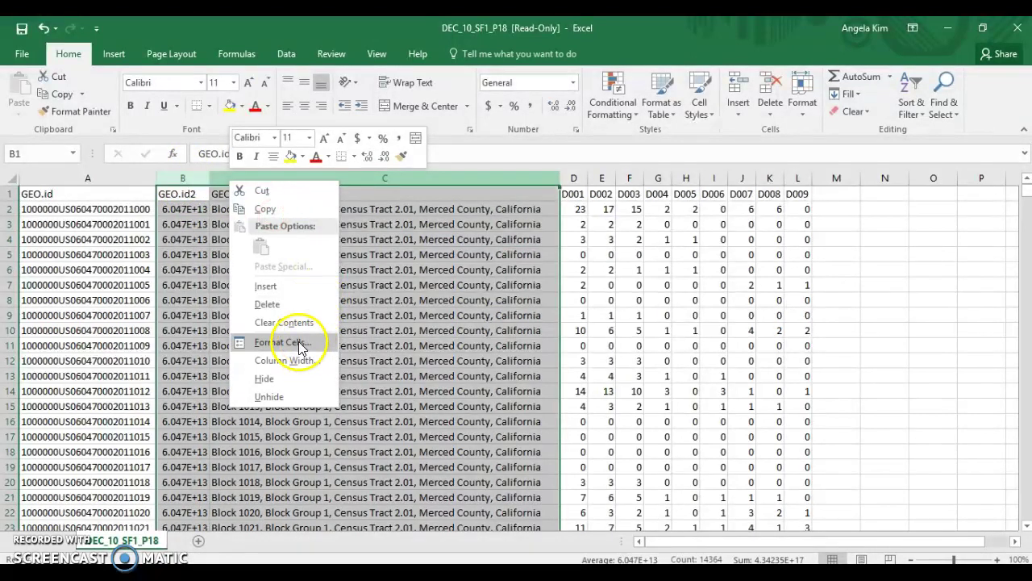
left_click(283, 303)
left_click_drag(284, 321, 299, 295)
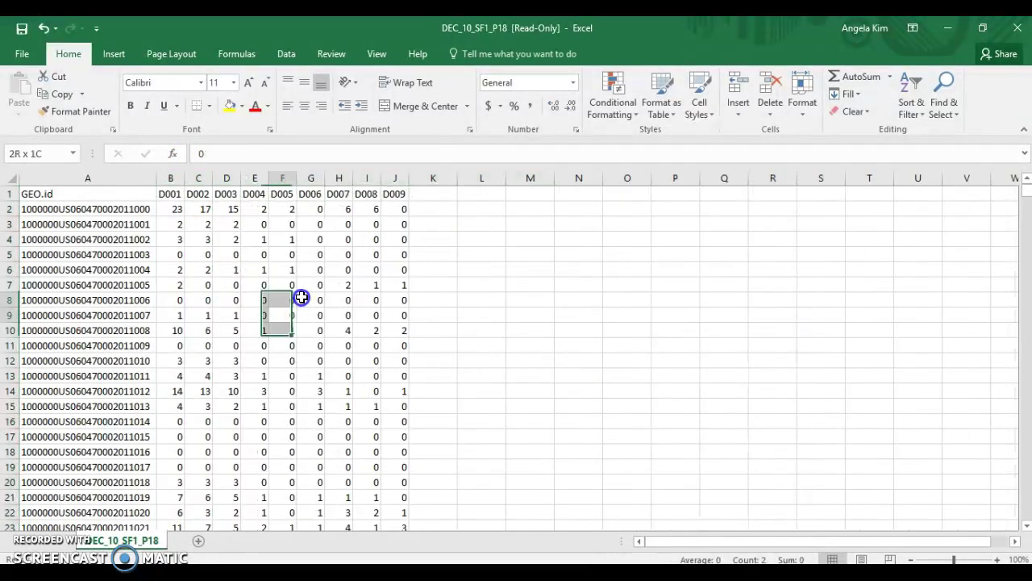
- Rename the A1 header from GEO.id to GEO_id
left_click(123, 208)
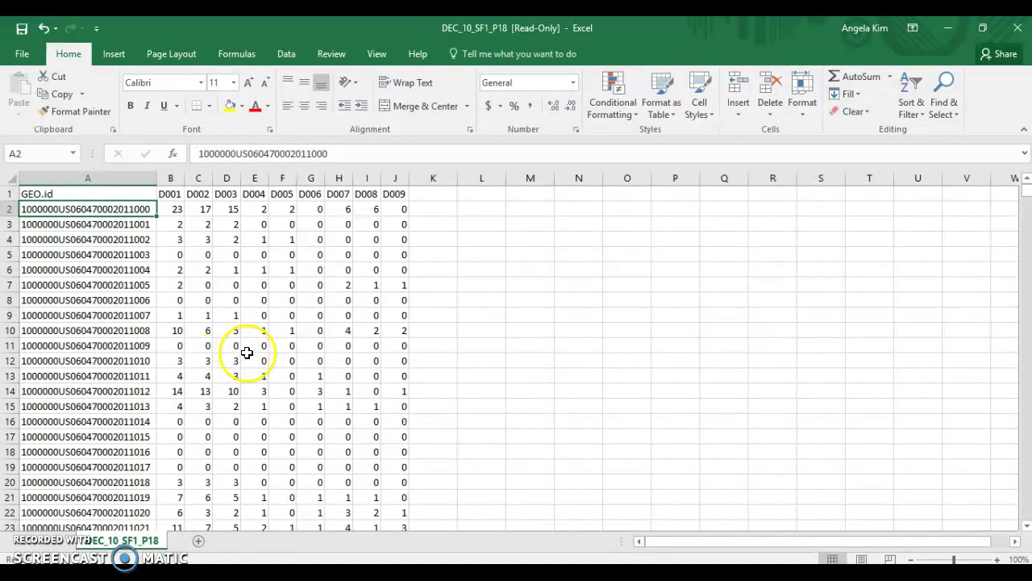
left_click(133, 198)
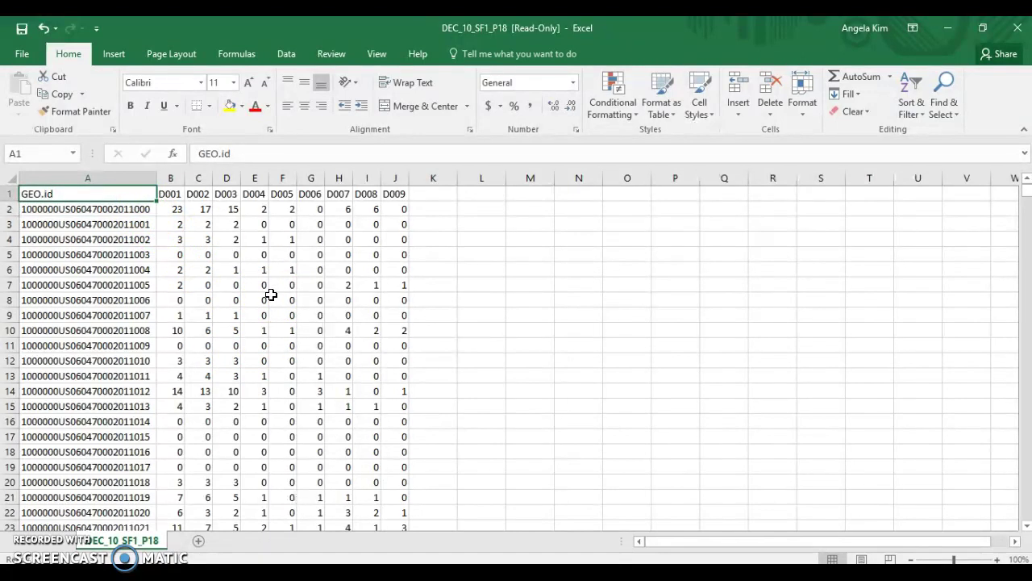
type("GEO")
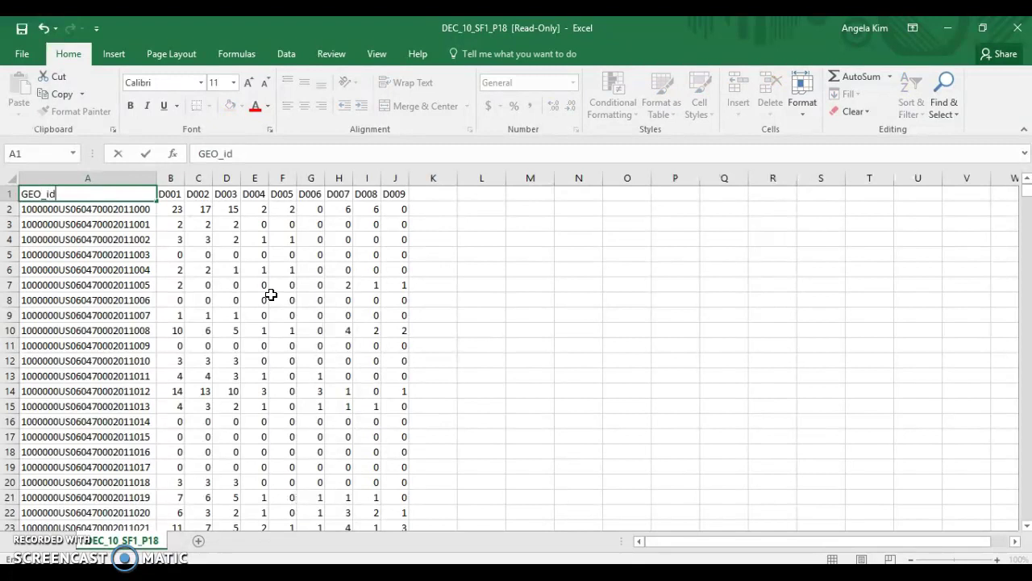
left_click(275, 296)
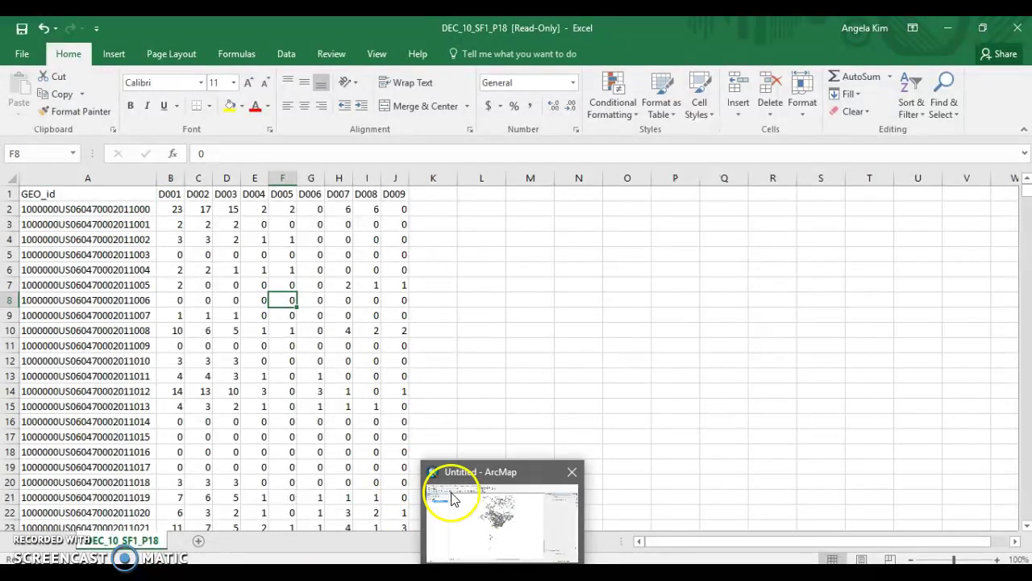
left_click(444, 363)
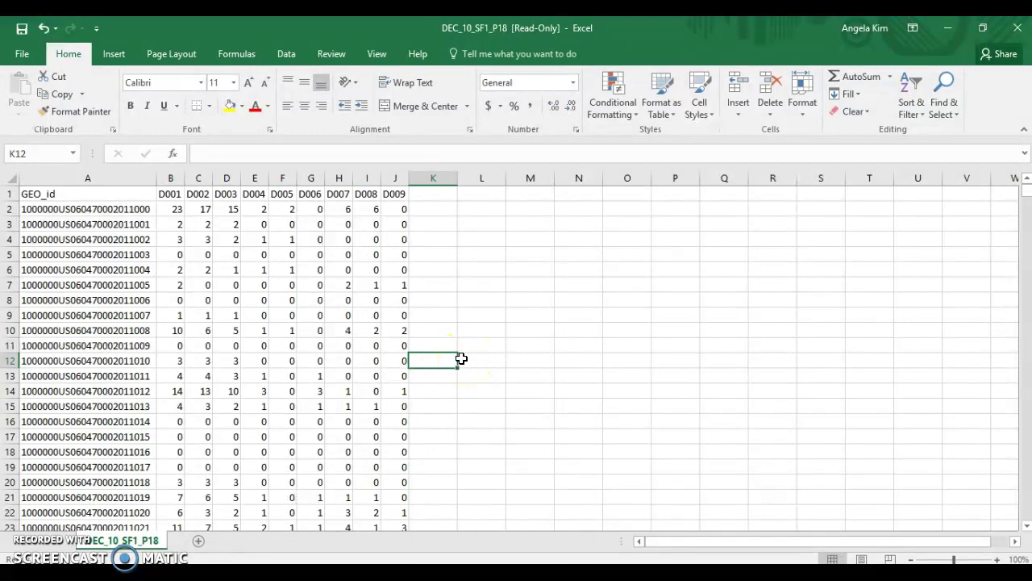
left_click(250, 372)
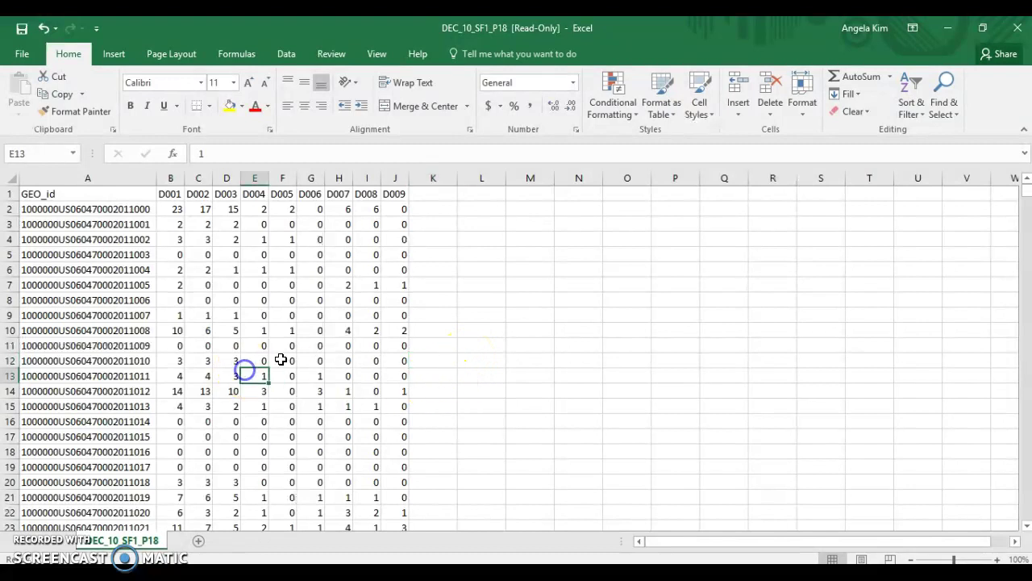
left_click(491, 401)
scroll(491, 401, "down", 1)
scroll(489, 399, "up", 1)
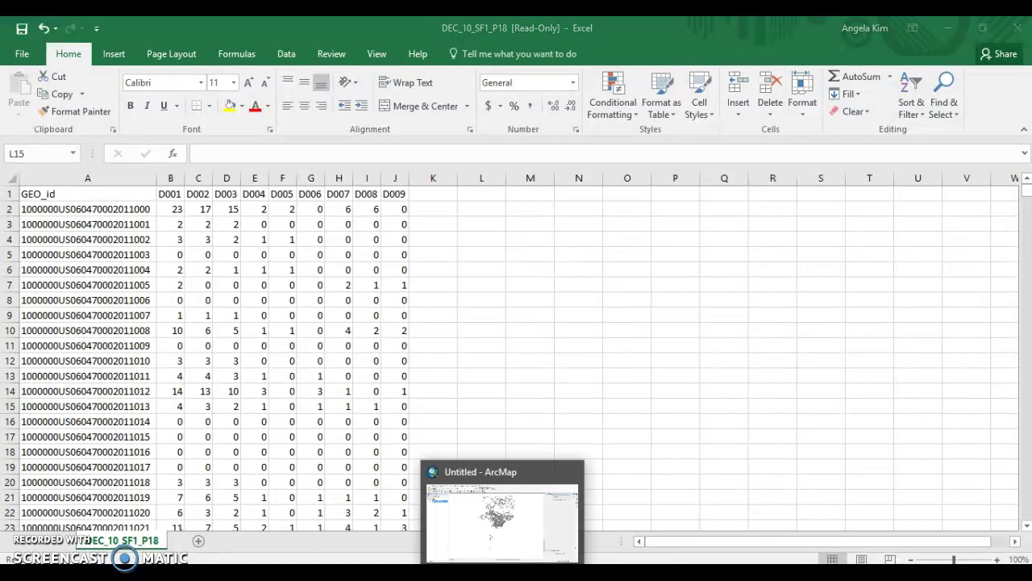
- In ArcMap, remove the tabblock block layer from the map
left_click(502, 572)
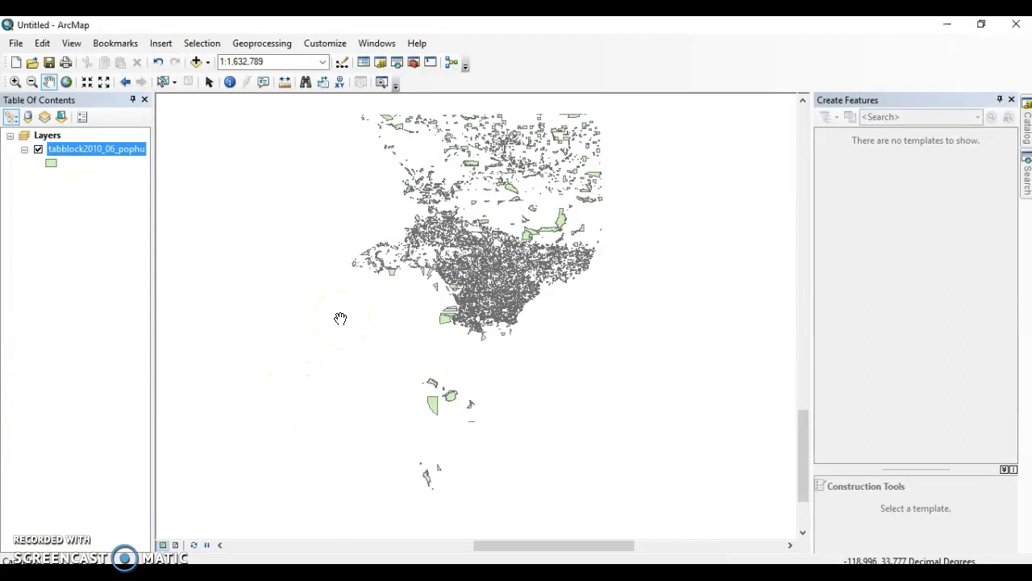
right_click(121, 149)
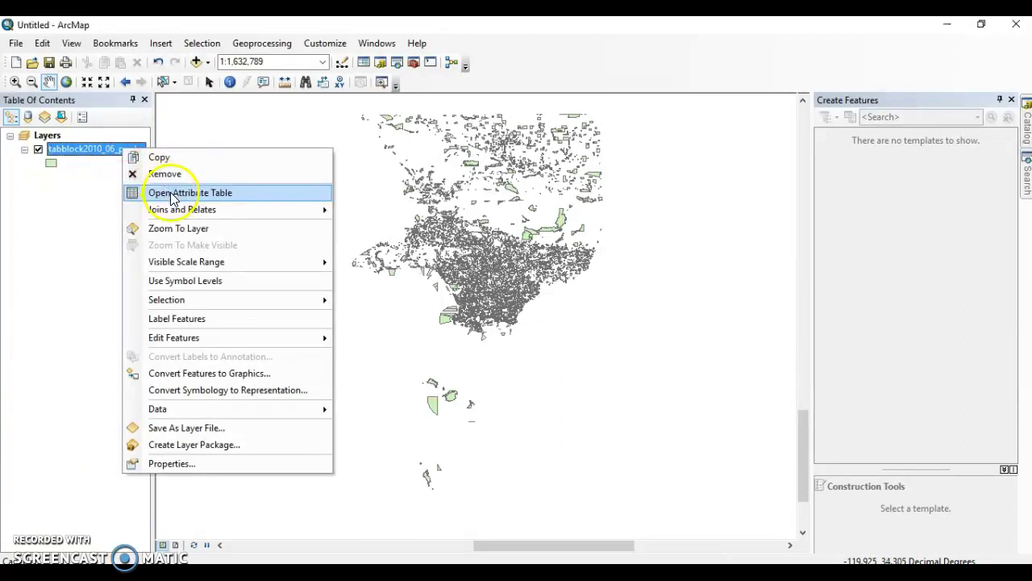
left_click(166, 174)
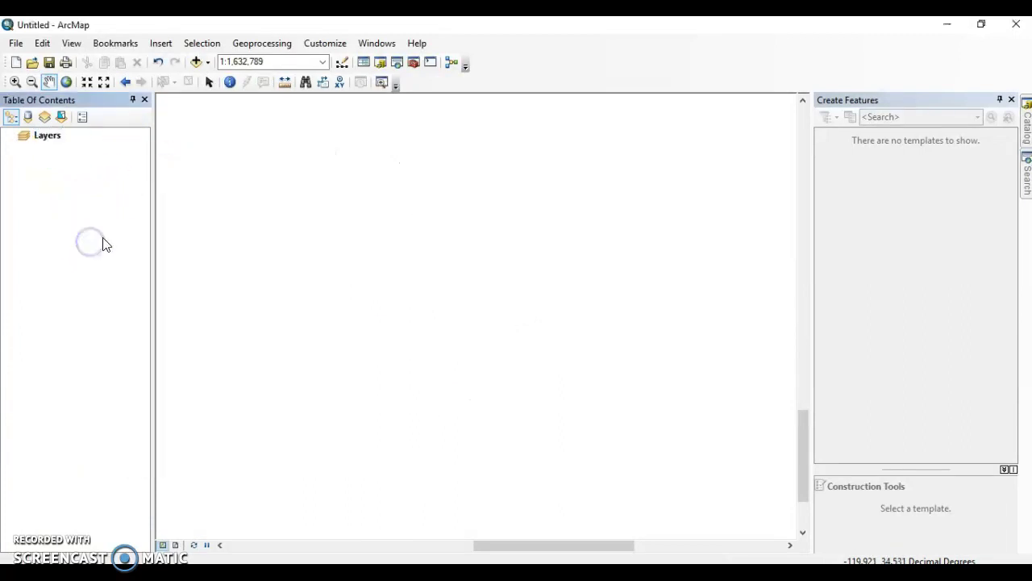
- Search Google for 'tiger block census' and open the TIGER/Line with Selected Demographic result
mouse_move(428, 569)
left_click(399, 531)
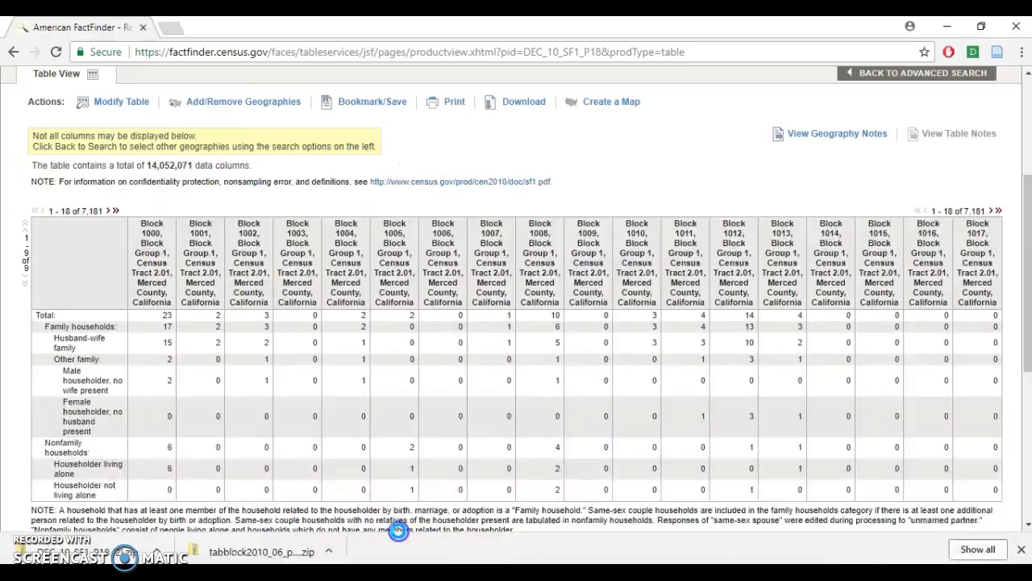
left_click(173, 26)
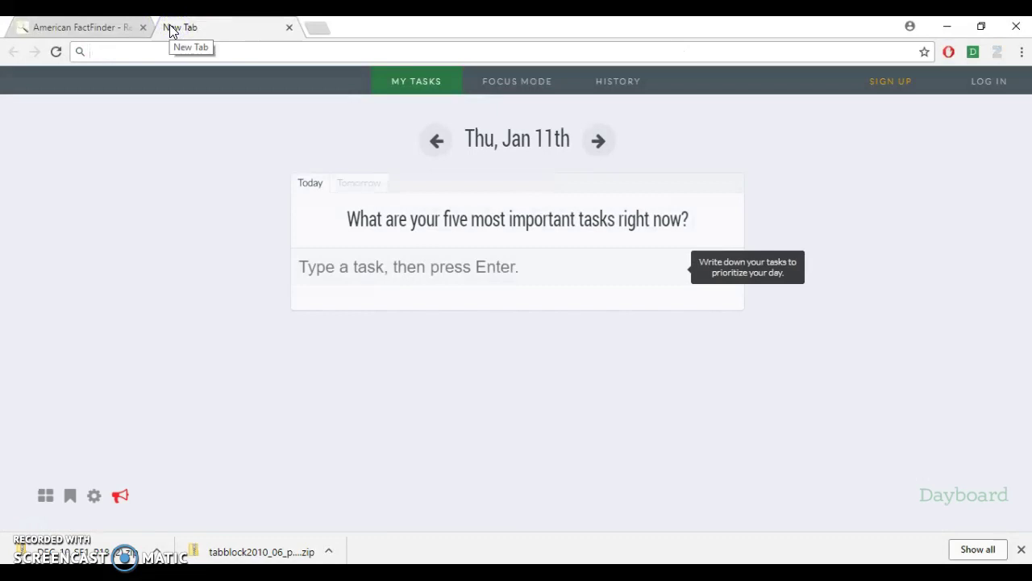
type("tiger")
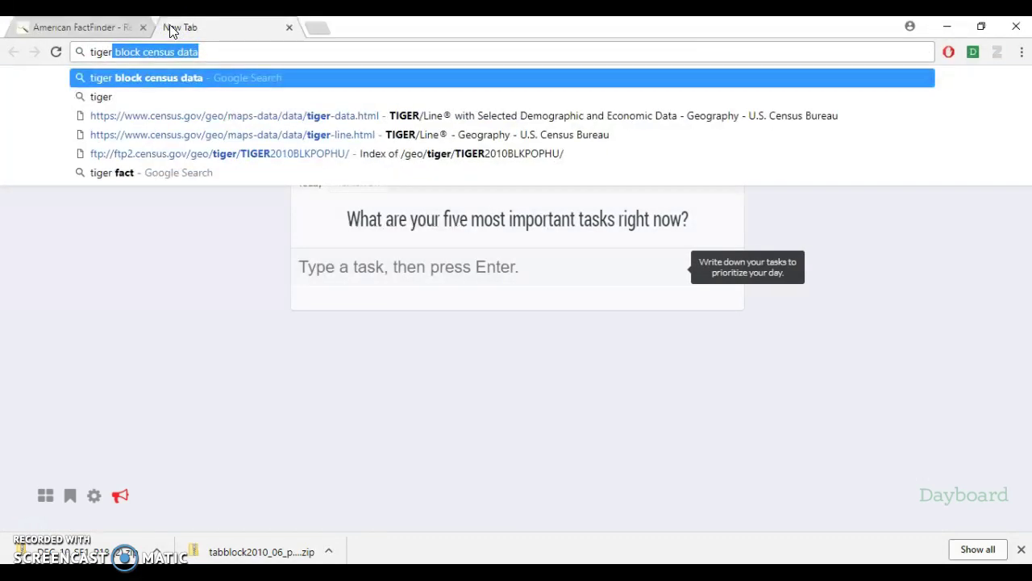
type(" block")
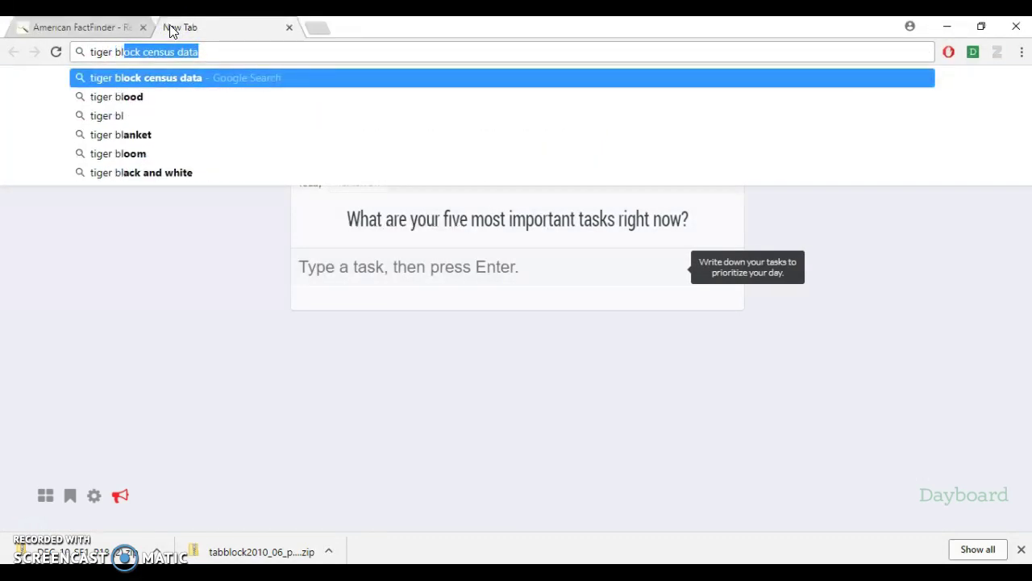
type(" census")
key("Return")
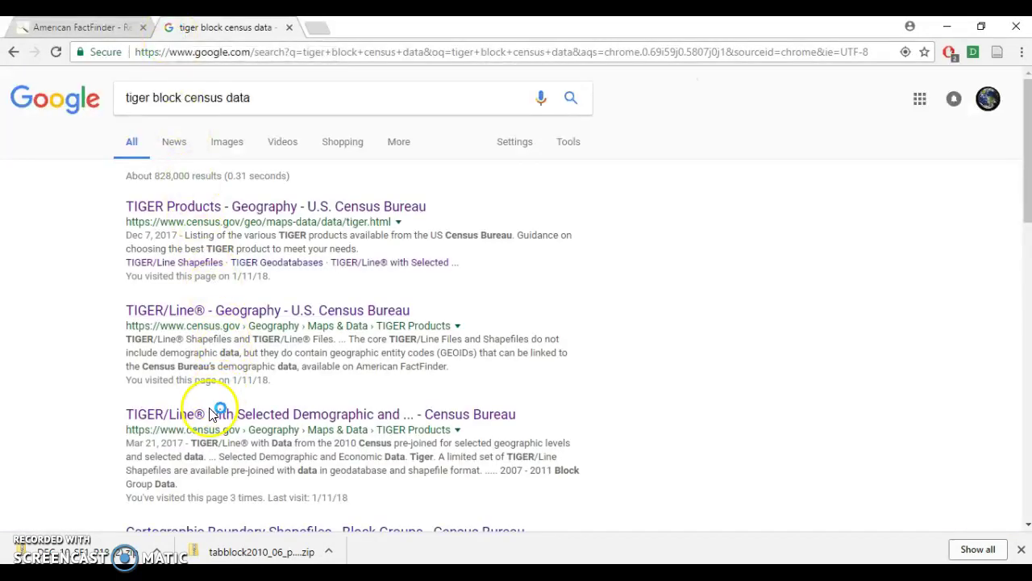
left_click(194, 413)
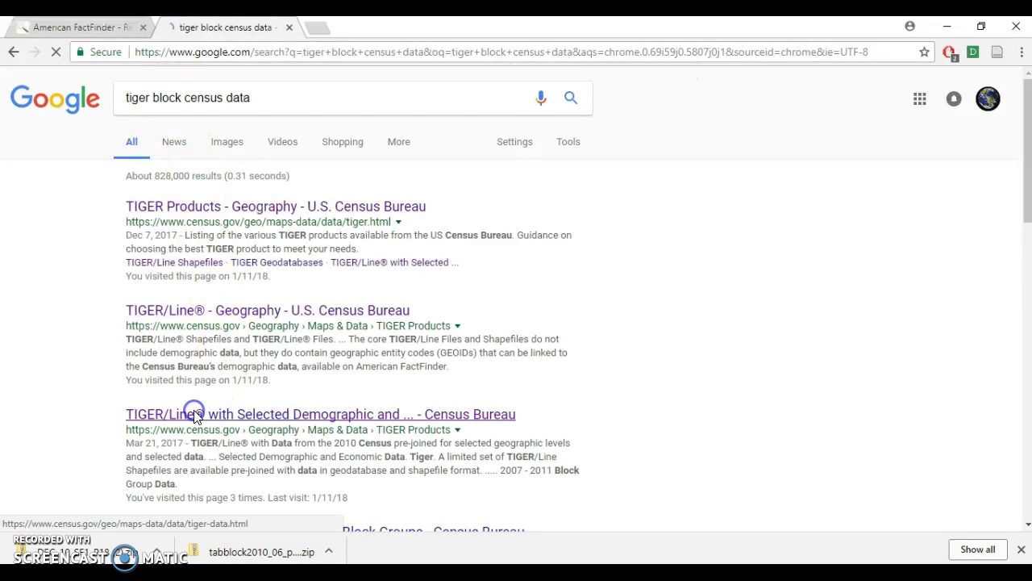
- Expand Population & Housing Unit Counts — Blocks and download the California file
scroll(198, 408, "down", 3)
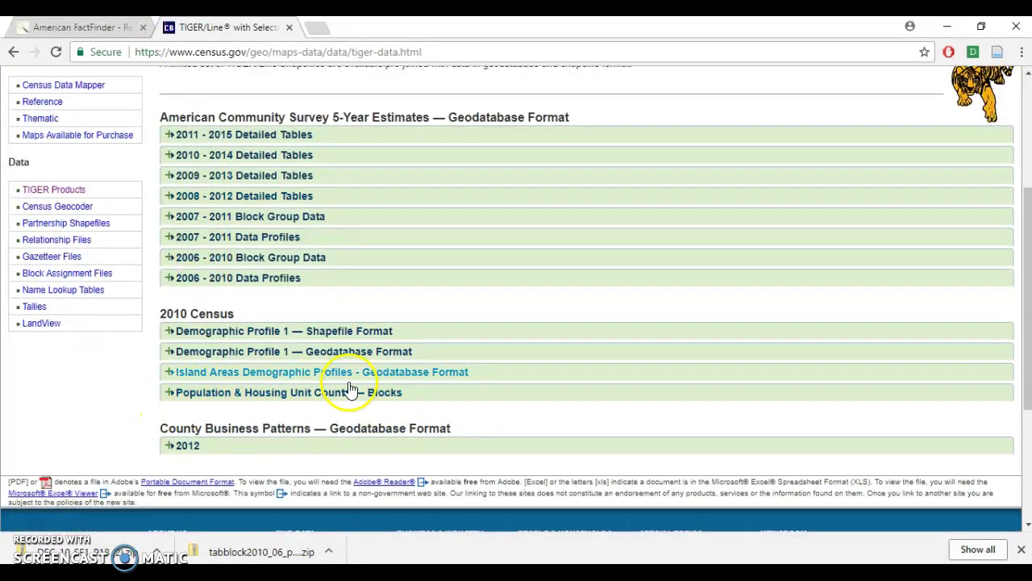
left_click(377, 392)
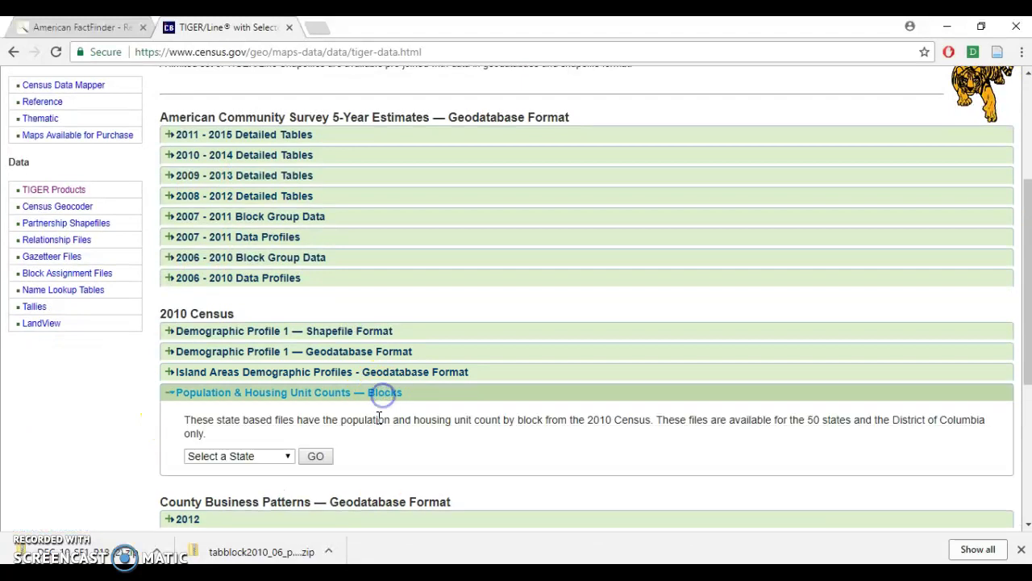
scroll(326, 403, "down", 1)
left_click(234, 380)
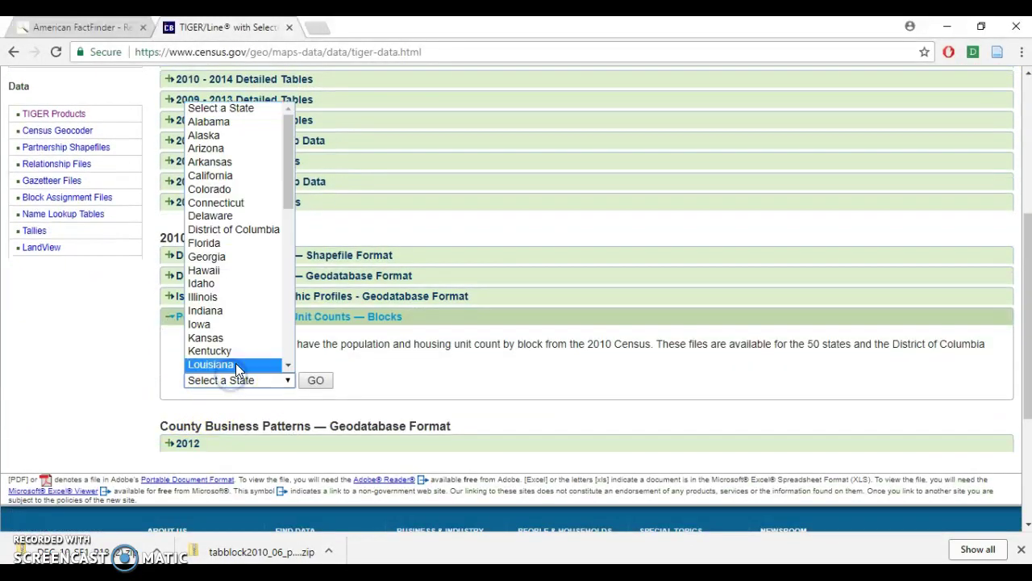
left_click(211, 176)
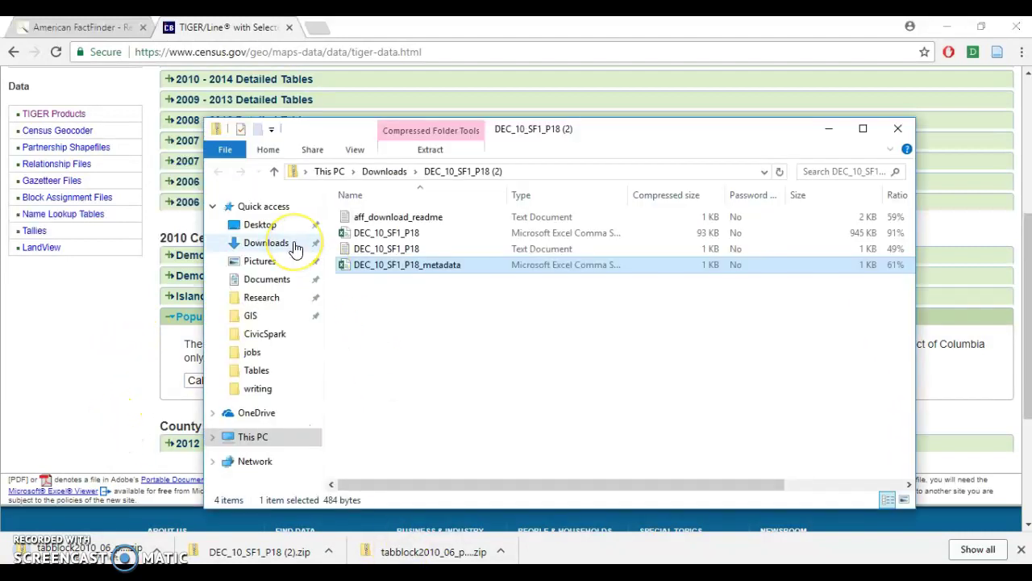
- Copy all five files from the tabblock2010_06_pophu (1) zip in Downloads into Documents\GIS
left_click(296, 248)
left_click(414, 252)
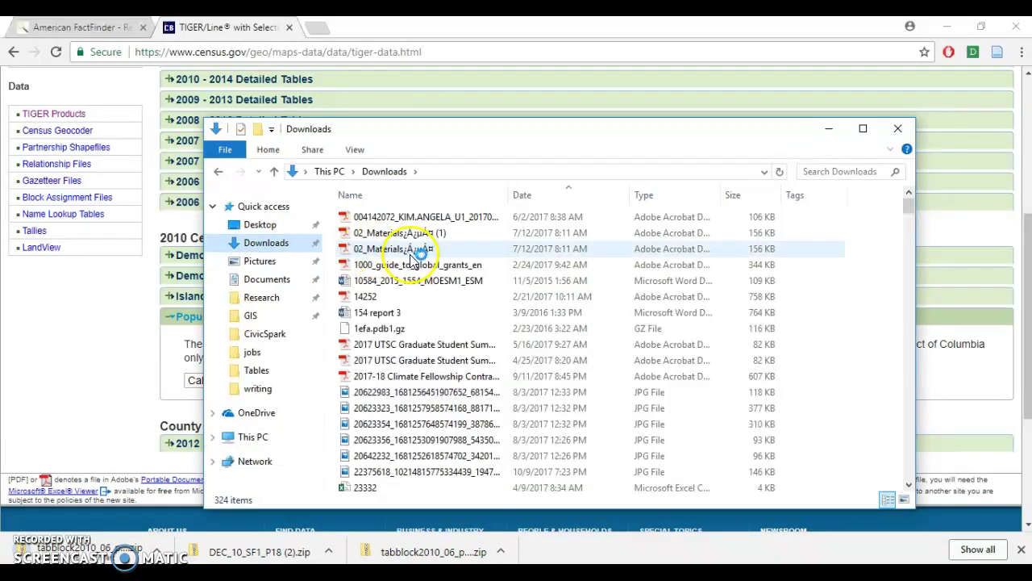
scroll(415, 322, "down", 20)
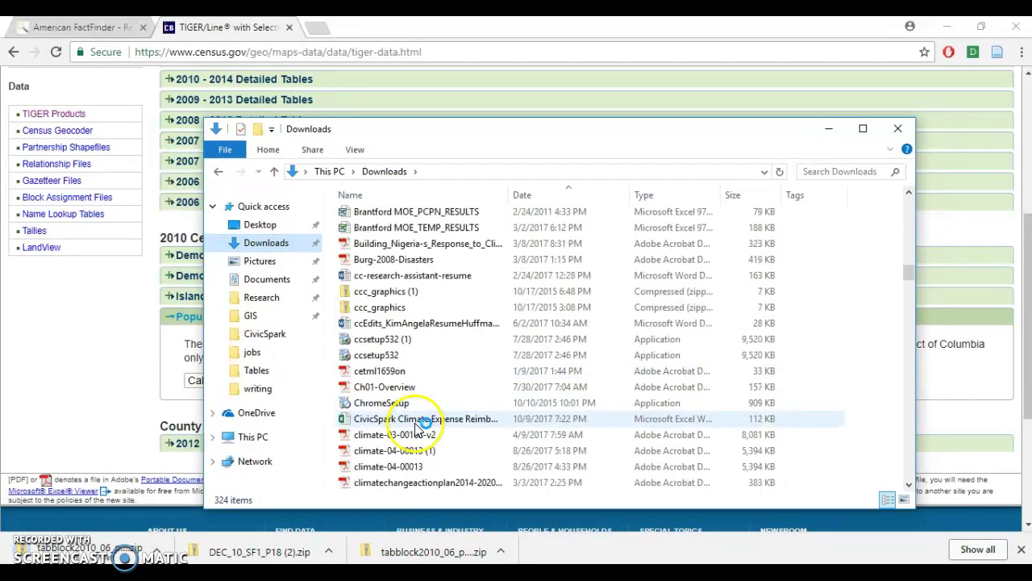
scroll(417, 427, "down", 20)
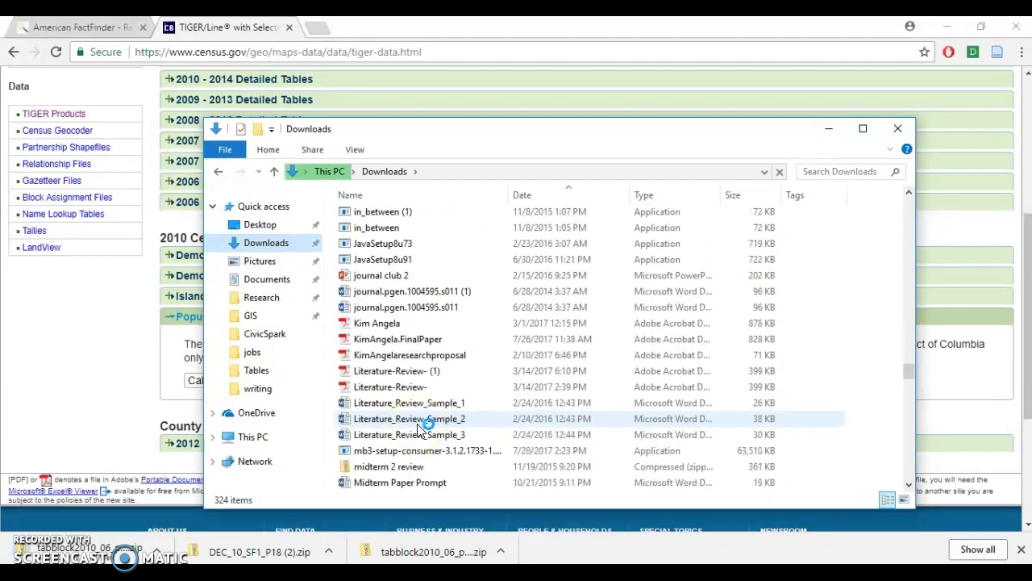
scroll(418, 428, "down", 20)
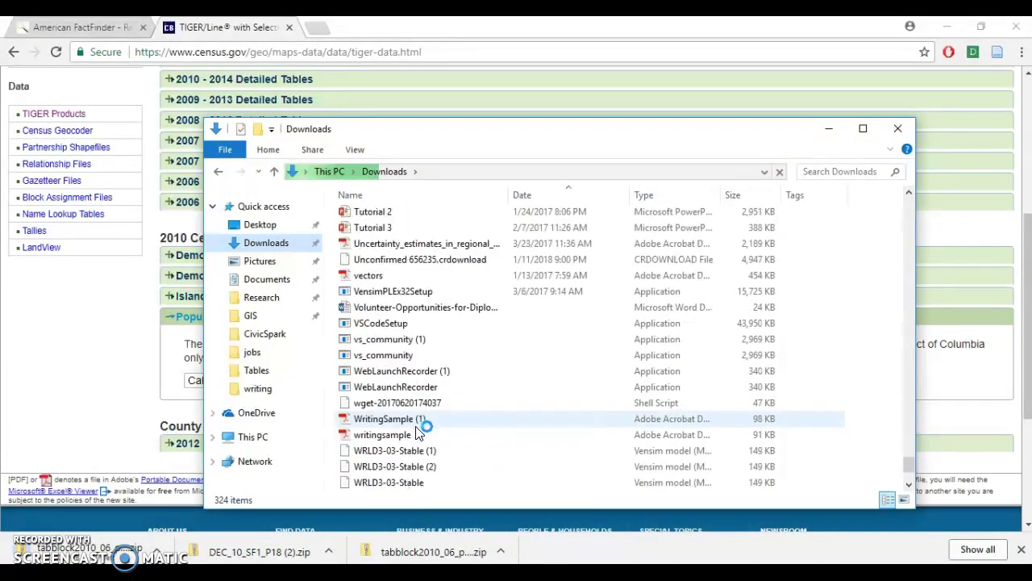
scroll(417, 428, "up", 10)
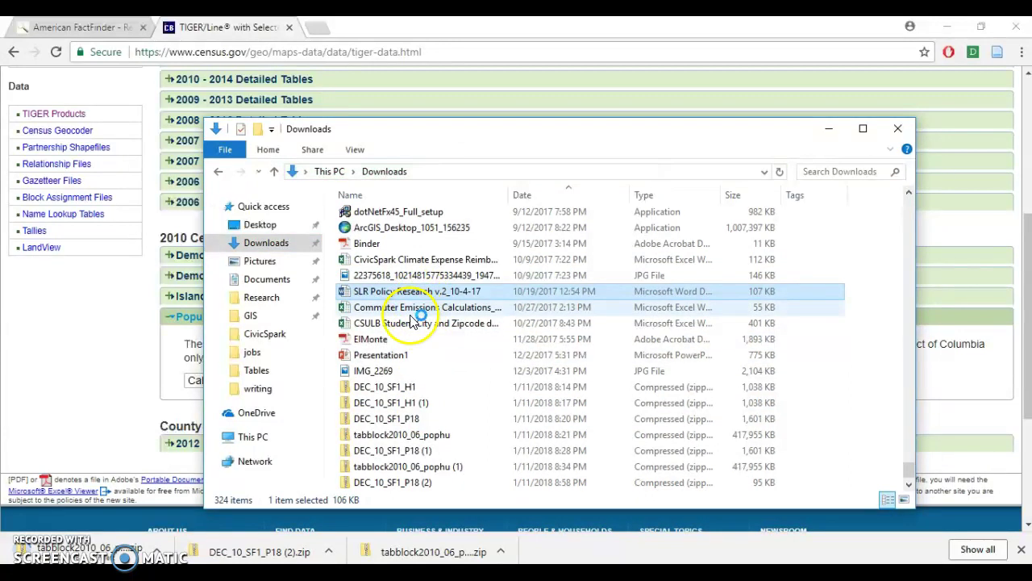
left_click(416, 468)
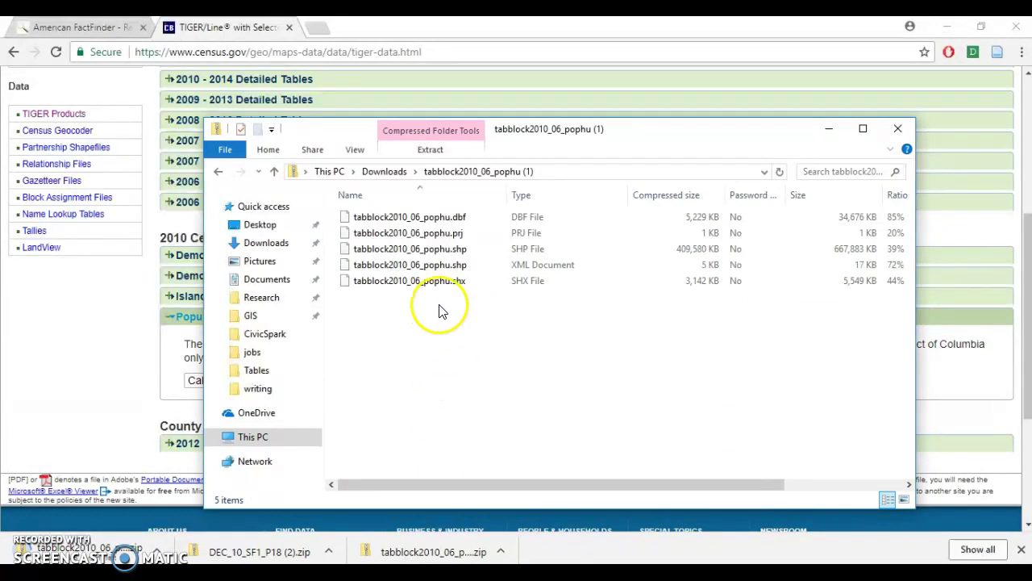
left_click(450, 281)
left_click(458, 217, "shift")
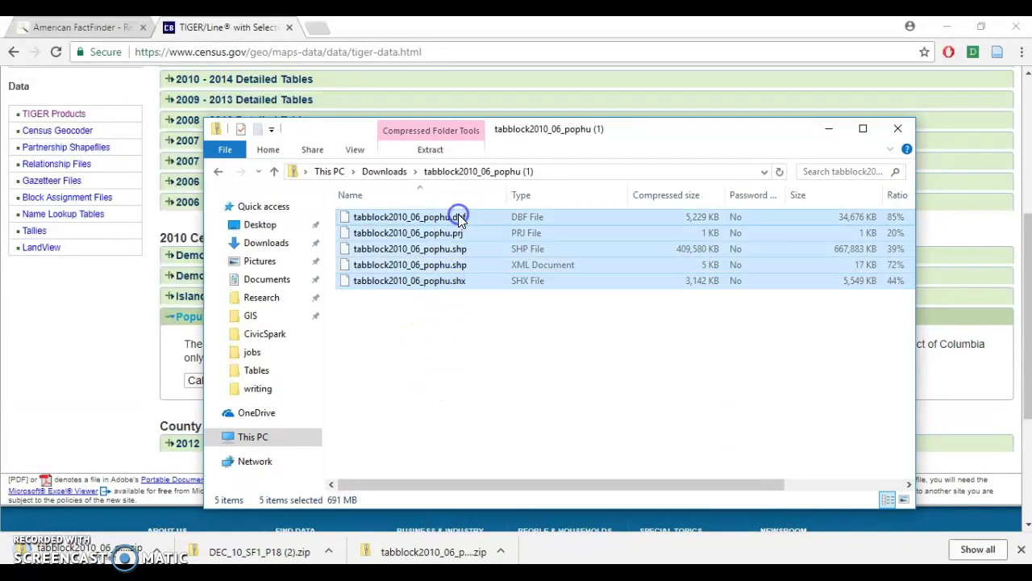
left_click(252, 315)
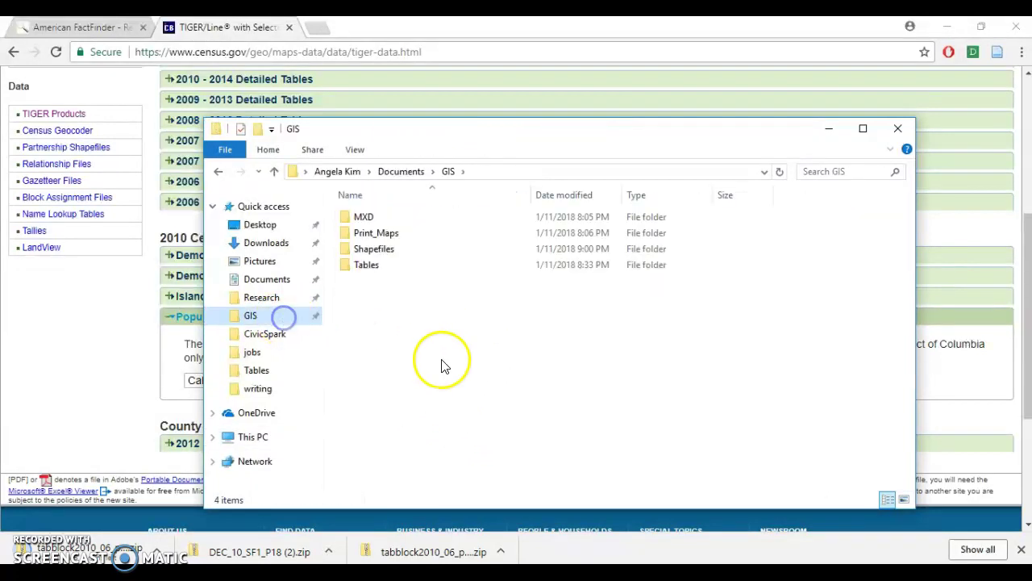
key("ctrl+v")
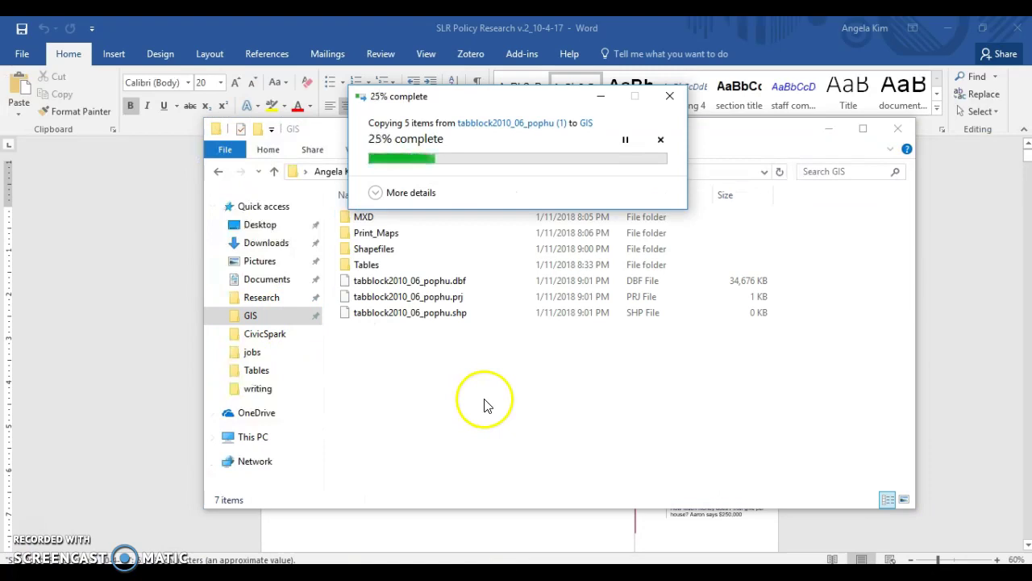
- Close the SLR Policy Research Word document
left_click(1016, 30)
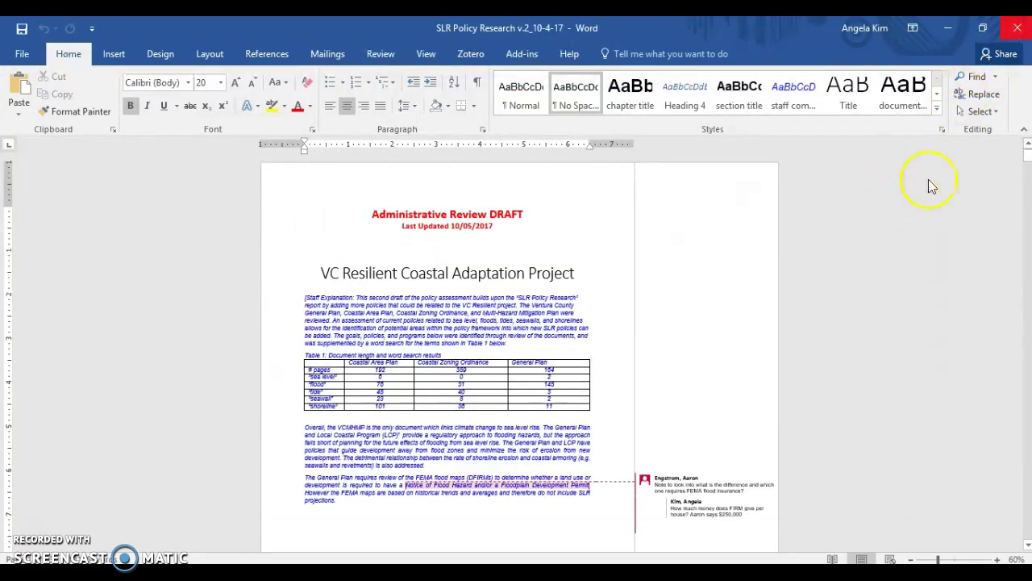
left_click(1015, 29)
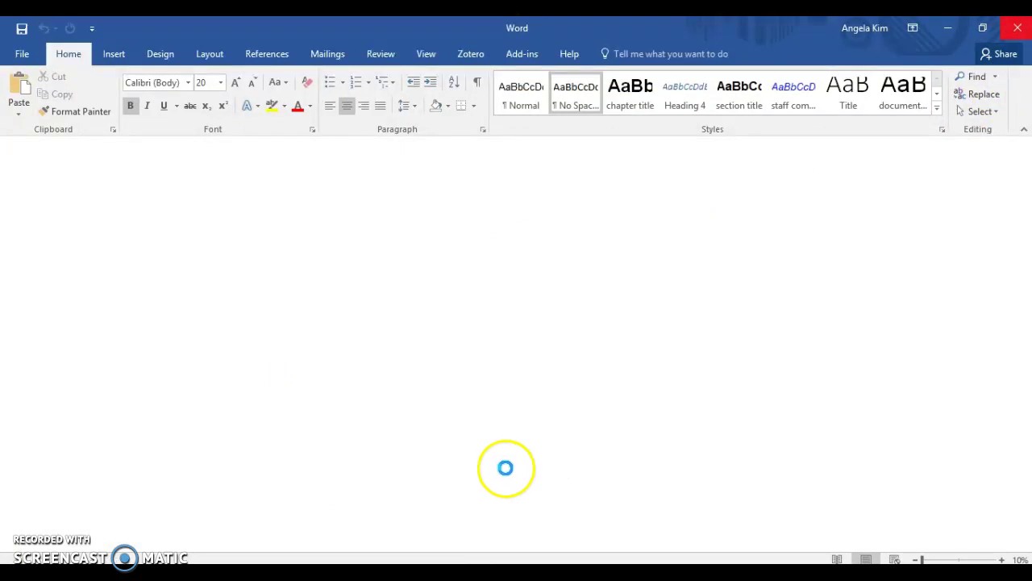
mouse_move(502, 573)
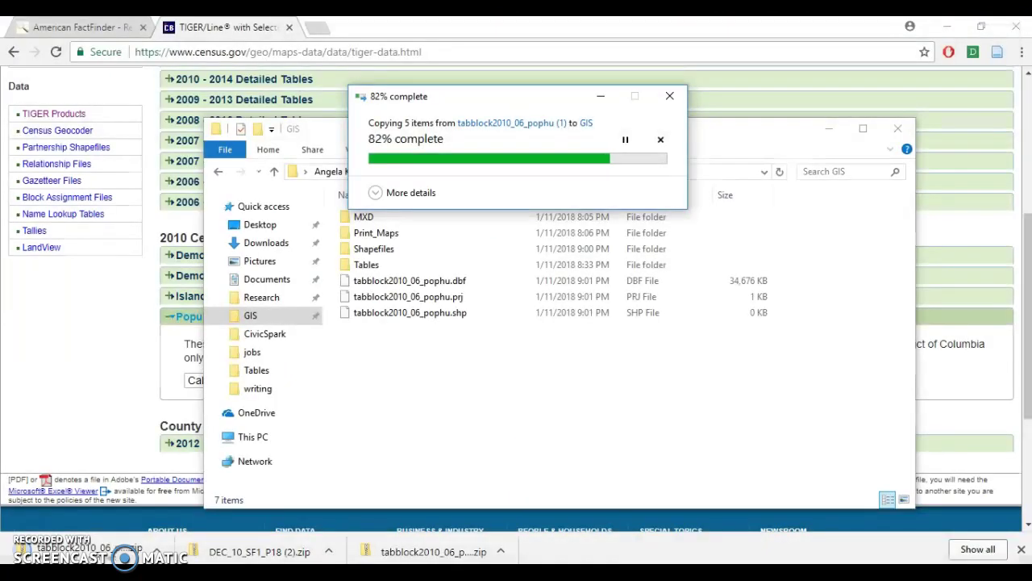
mouse_move(355, 574)
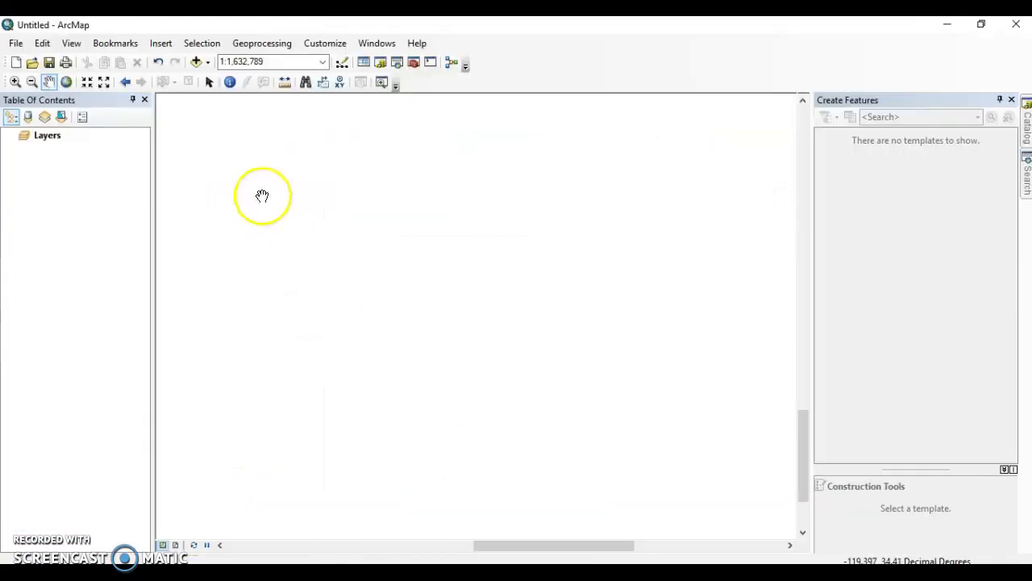
- Add tabblock2010_06_pophu.shp from the GIS folder and turn the layer off
left_click(196, 62)
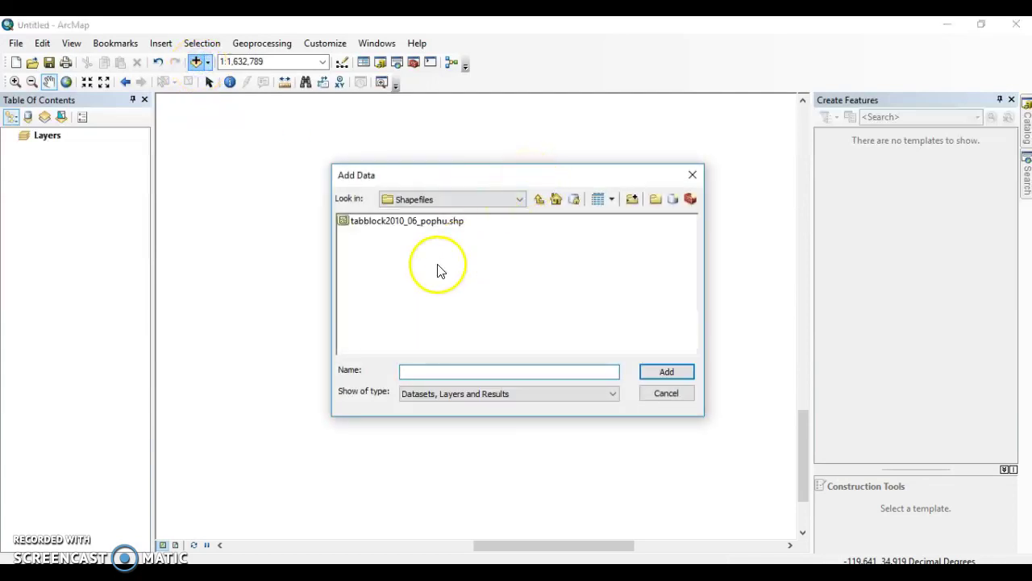
left_click(538, 199)
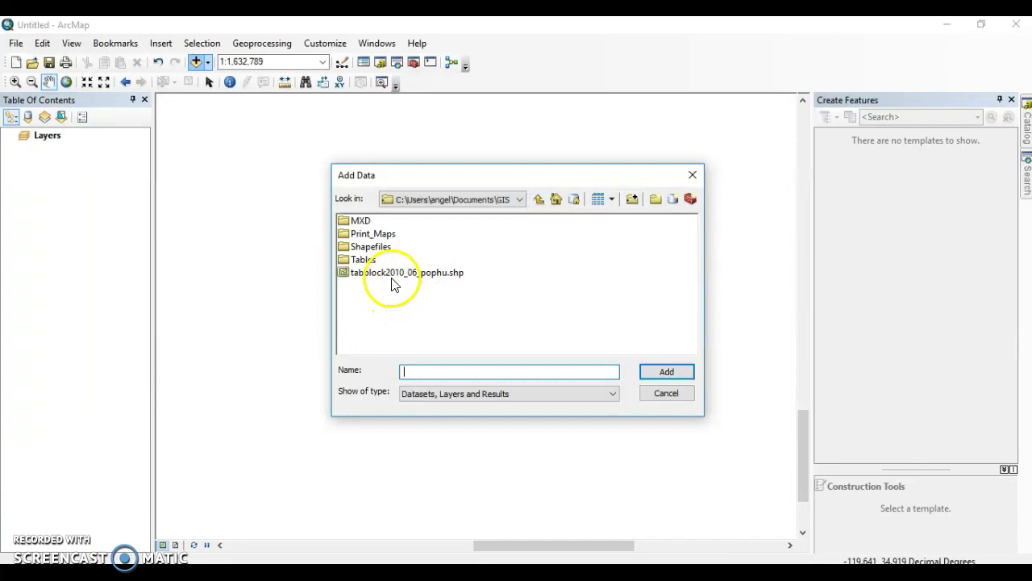
double_click(392, 274)
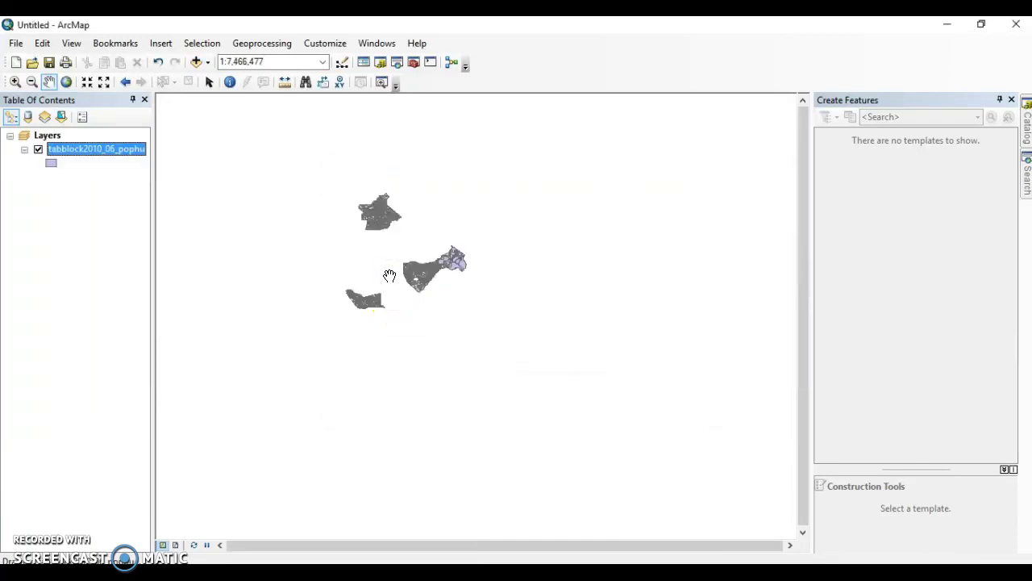
left_click(38, 150)
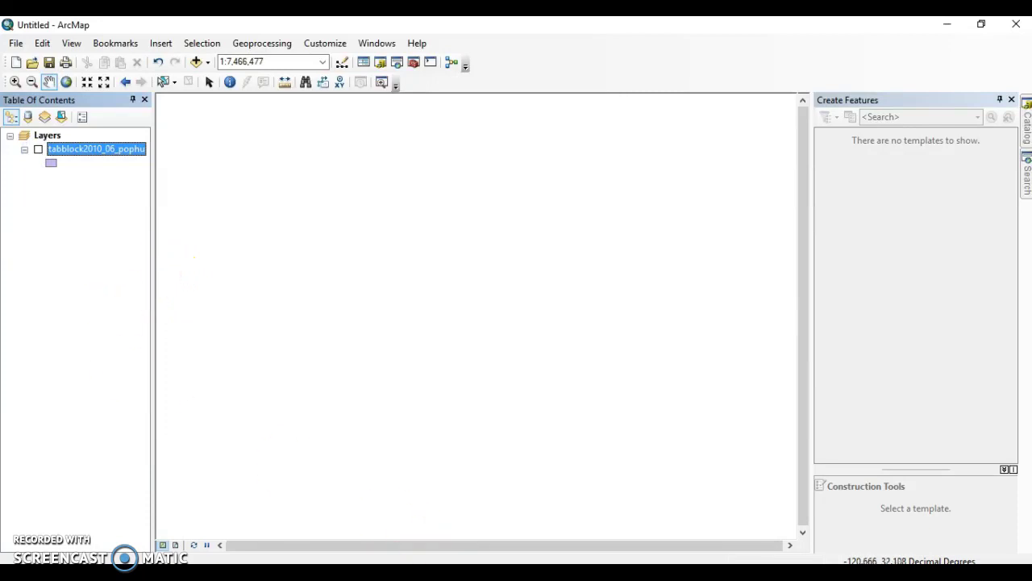
- Check the state and county code within A2's GEO_id in Excel, then return to ArcMap
mouse_move(538, 574)
left_click(494, 542)
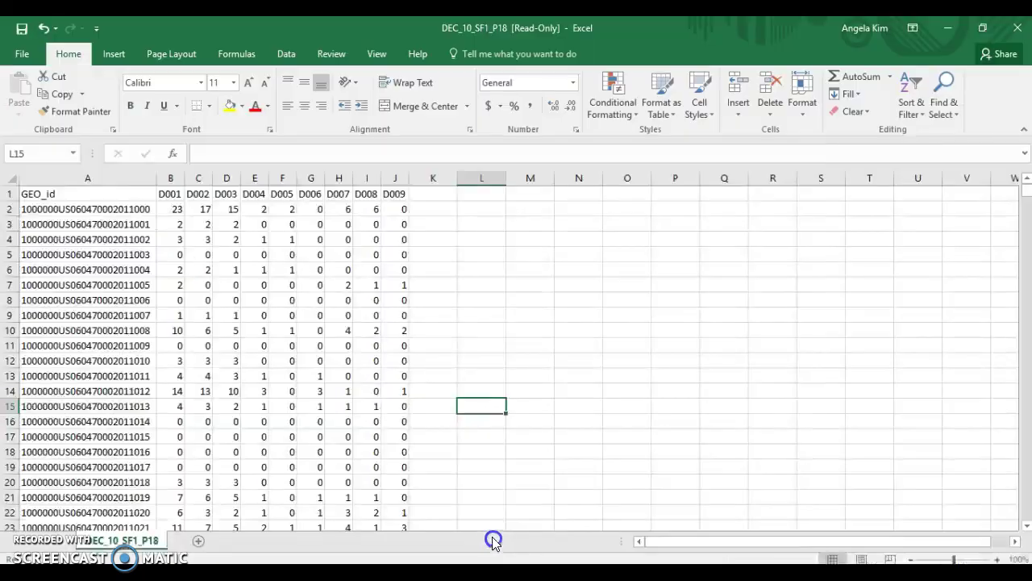
left_click(264, 346)
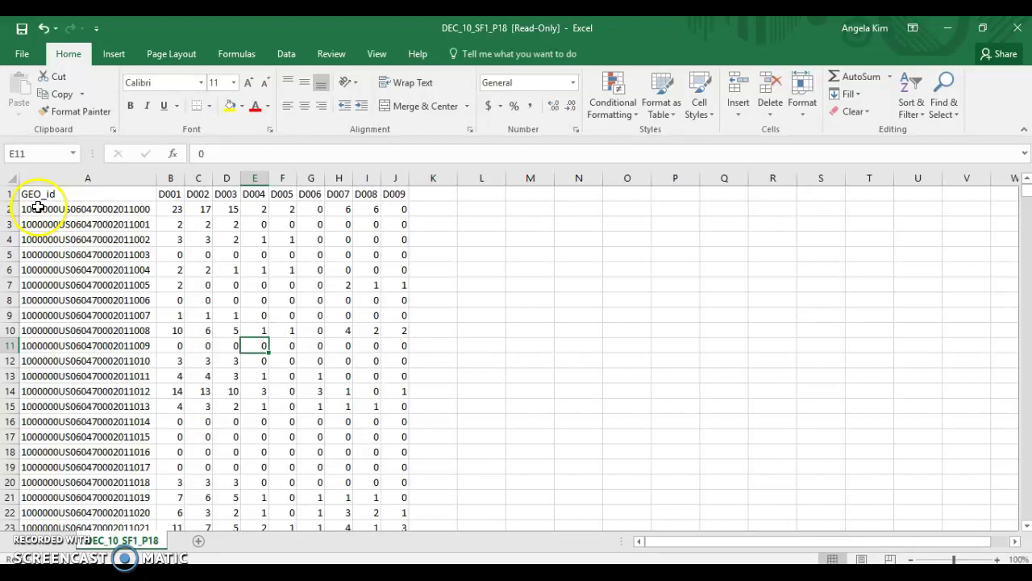
double_click(73, 209)
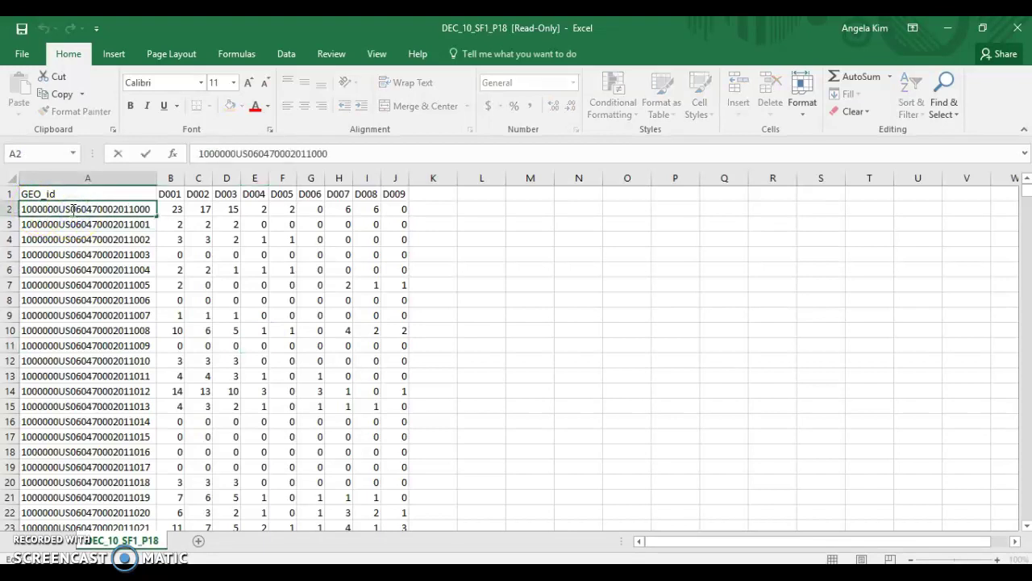
left_click_drag(75, 210, 81, 209)
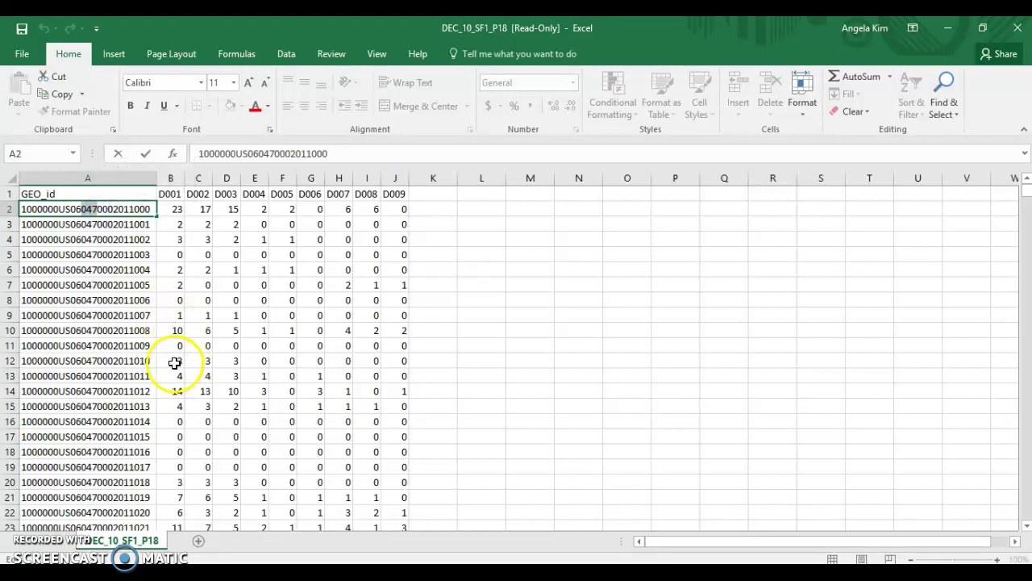
key("alt+Tab")
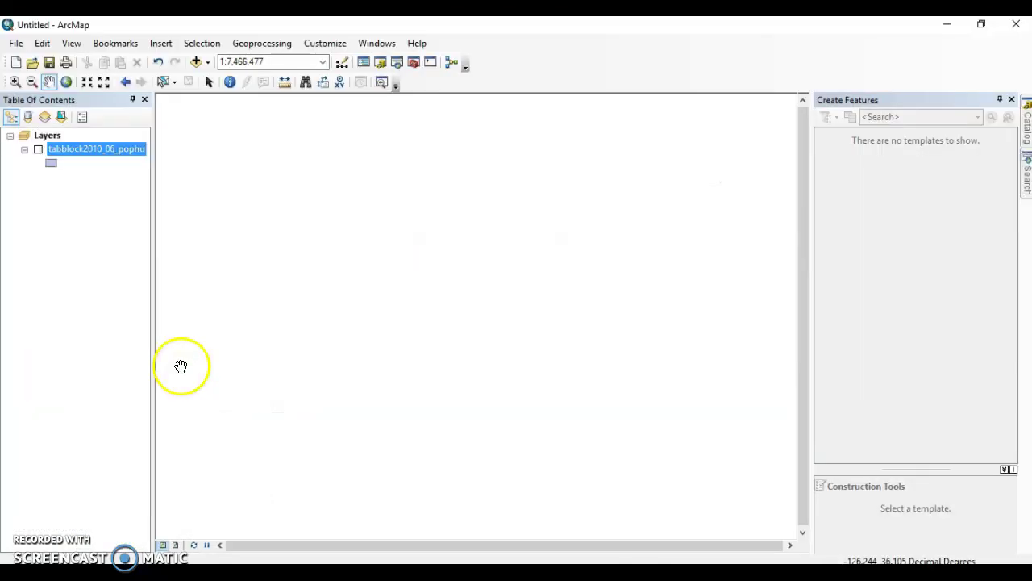
- Set the block layer's definition query to "COUNTYFP10" = '047' using Query Builder
left_click(123, 149)
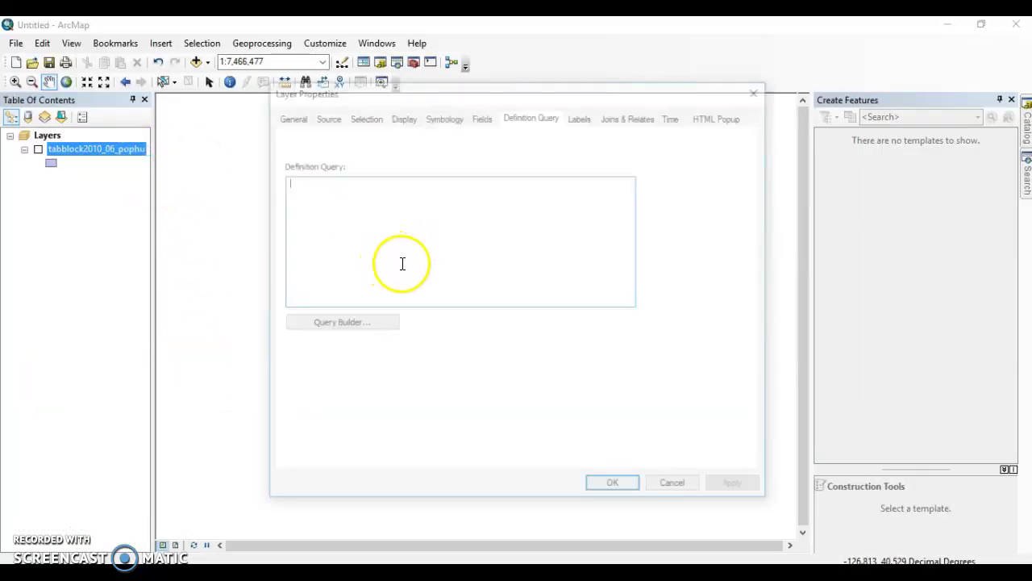
left_click(358, 324)
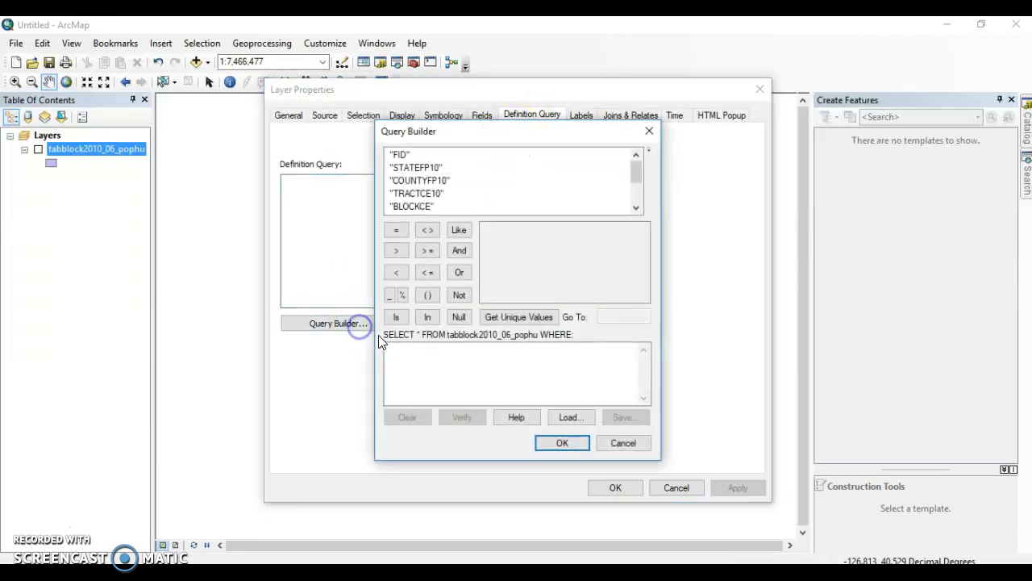
double_click(419, 180)
left_click(396, 230)
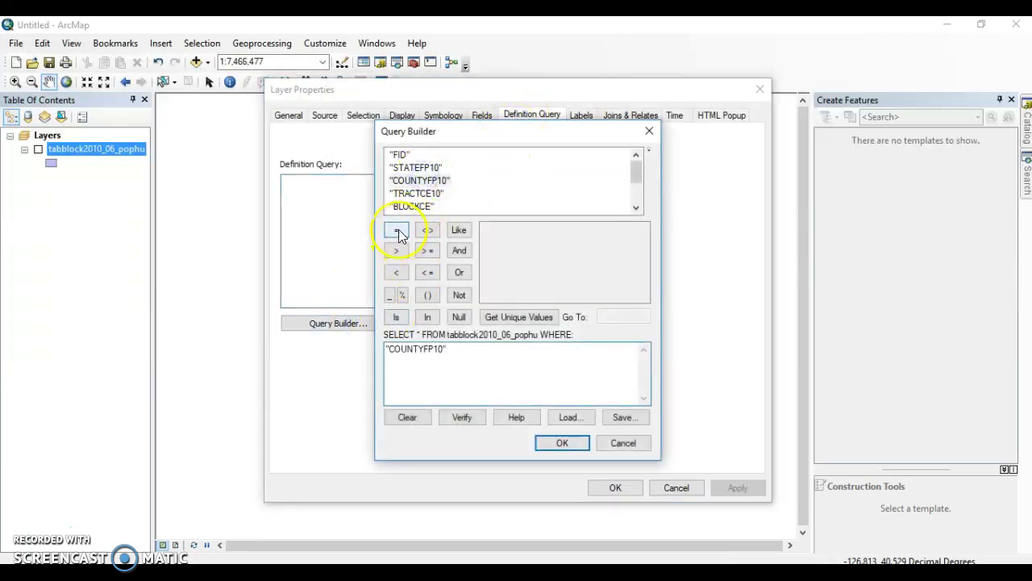
key("alt+Tab")
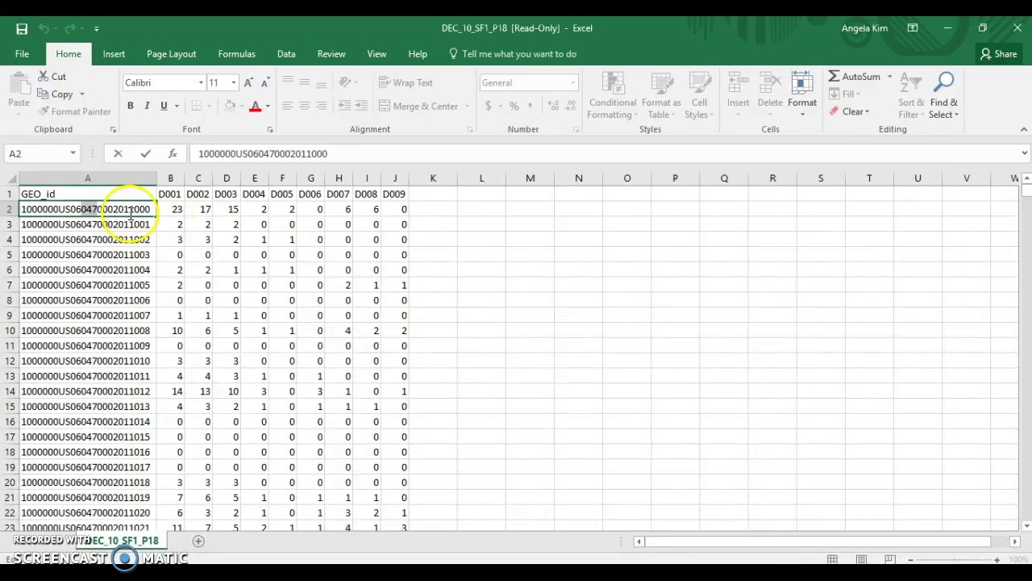
key("alt+Tab")
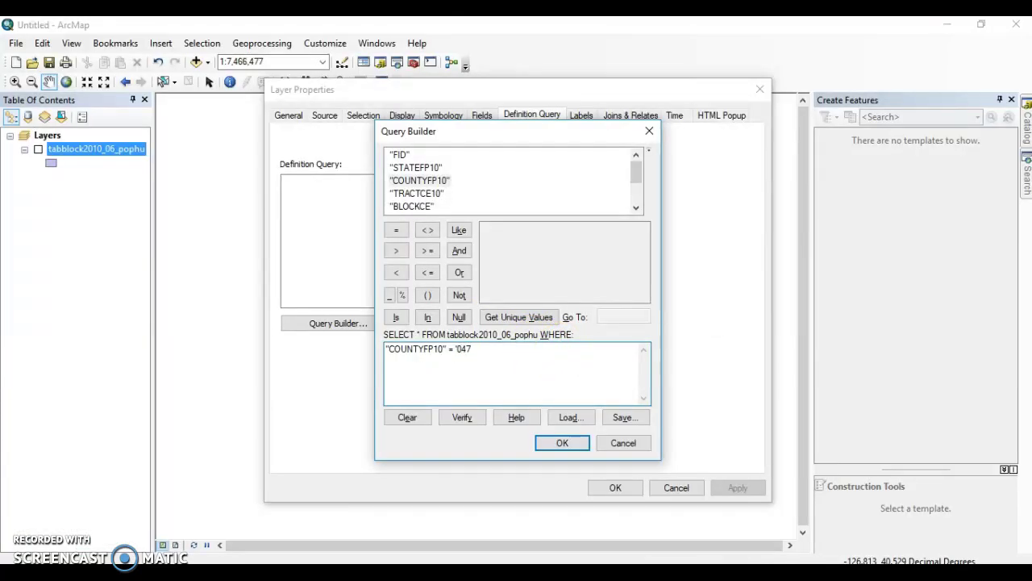
key("alt+Tab")
key("alt+Tab")
left_click(565, 441)
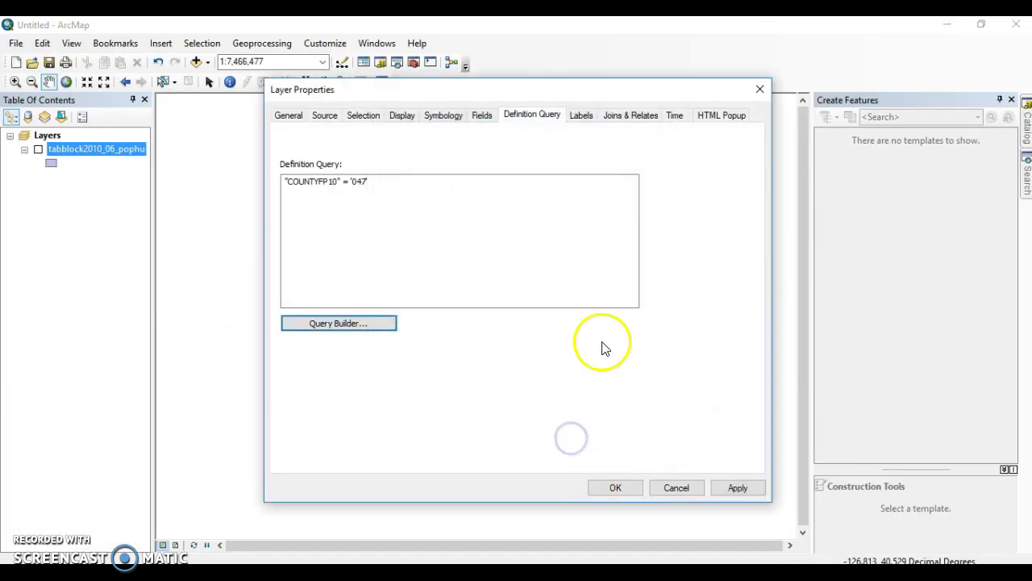
left_click(583, 312)
left_click(397, 294)
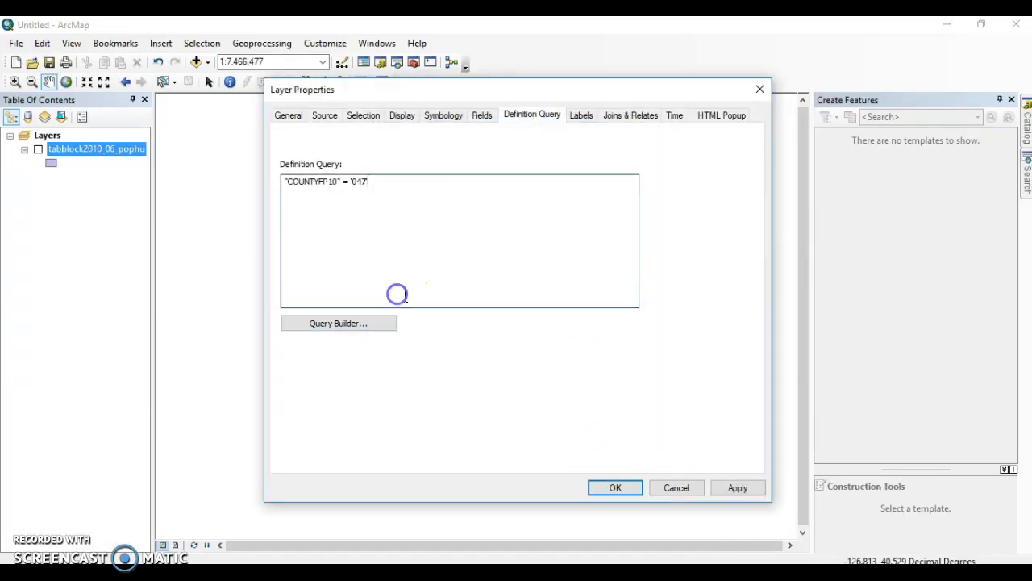
left_click(617, 488)
- Turn on the block layer and zoom to its full extent
left_click(38, 151)
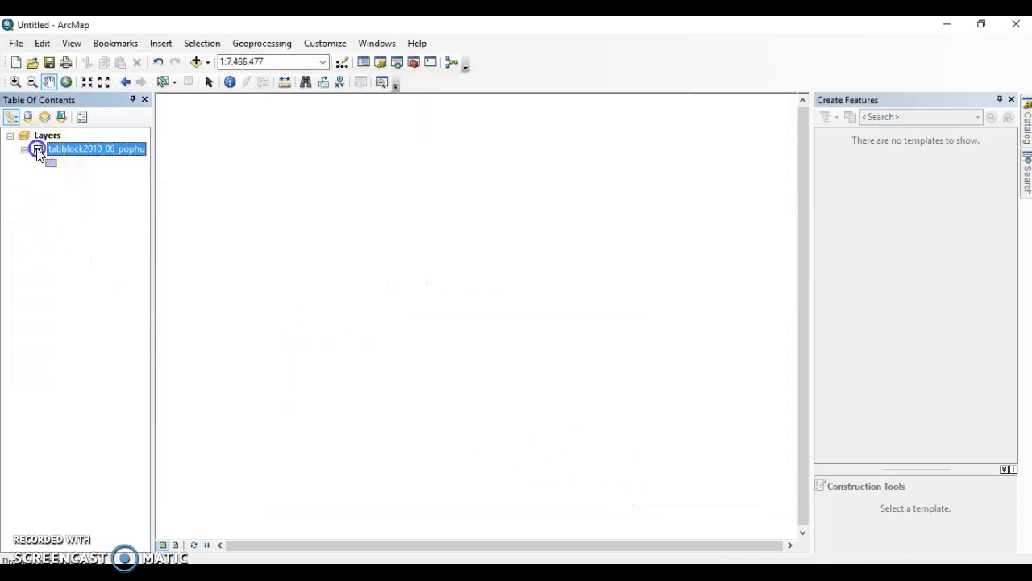
right_click(79, 149)
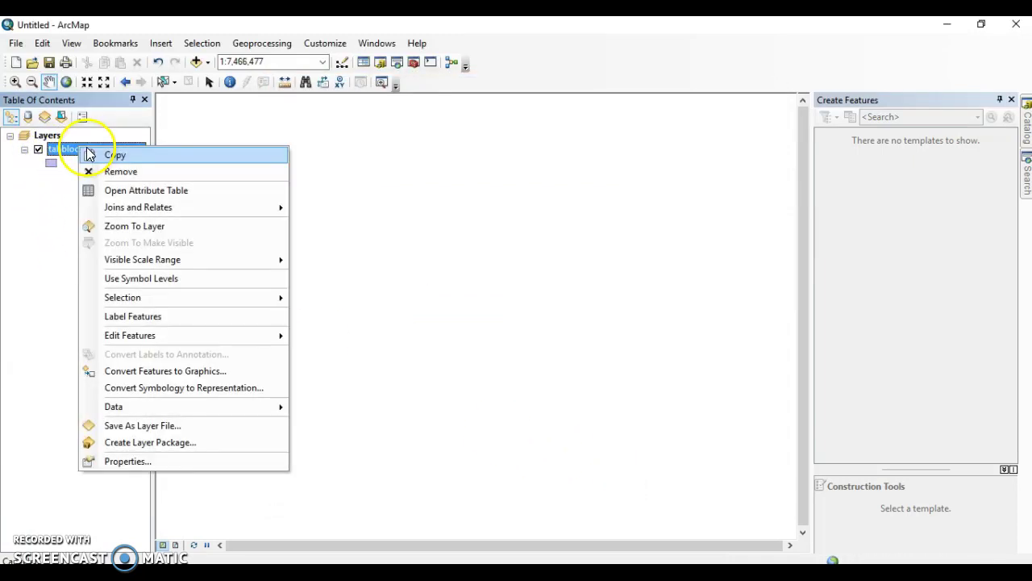
left_click(132, 225)
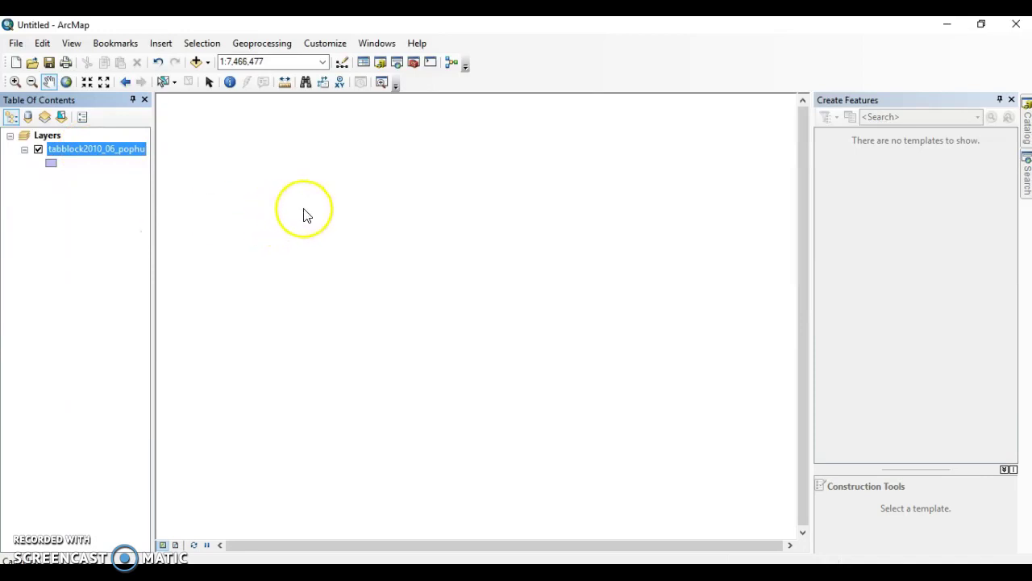
mouse_move(304, 214)
left_mouse_down()
mouse_move(209, 184)
mouse_move(221, 218)
left_mouse_up()
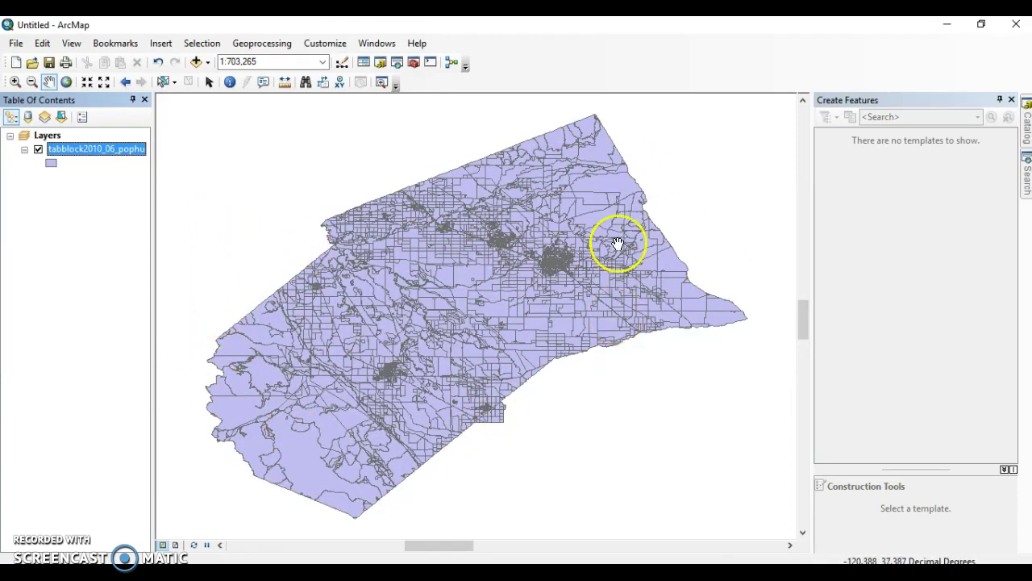
- Open the layer's attribute table to review the 7,181 BLOCKID10 records, then return to Excel
right_click(120, 148)
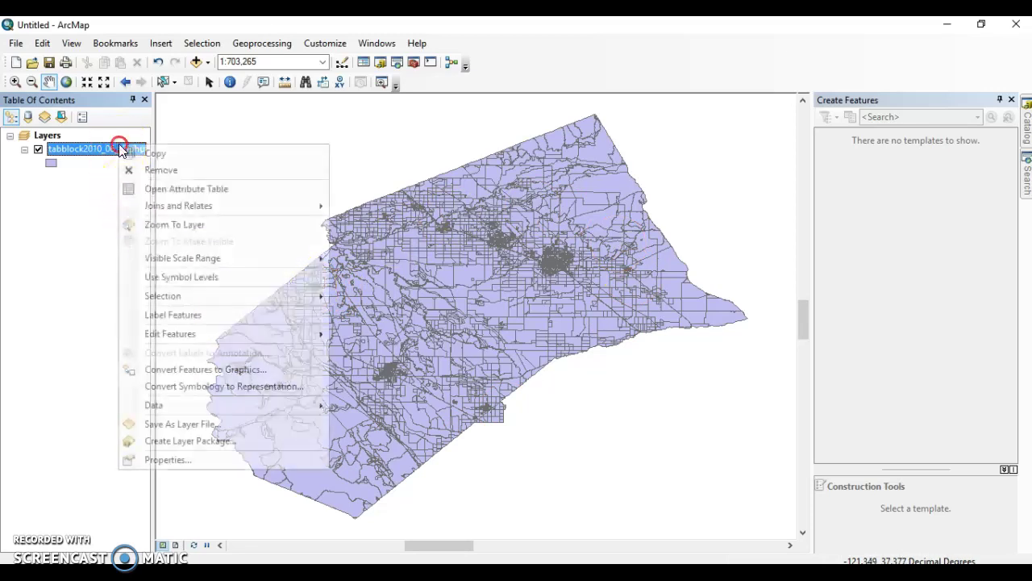
left_click(163, 192)
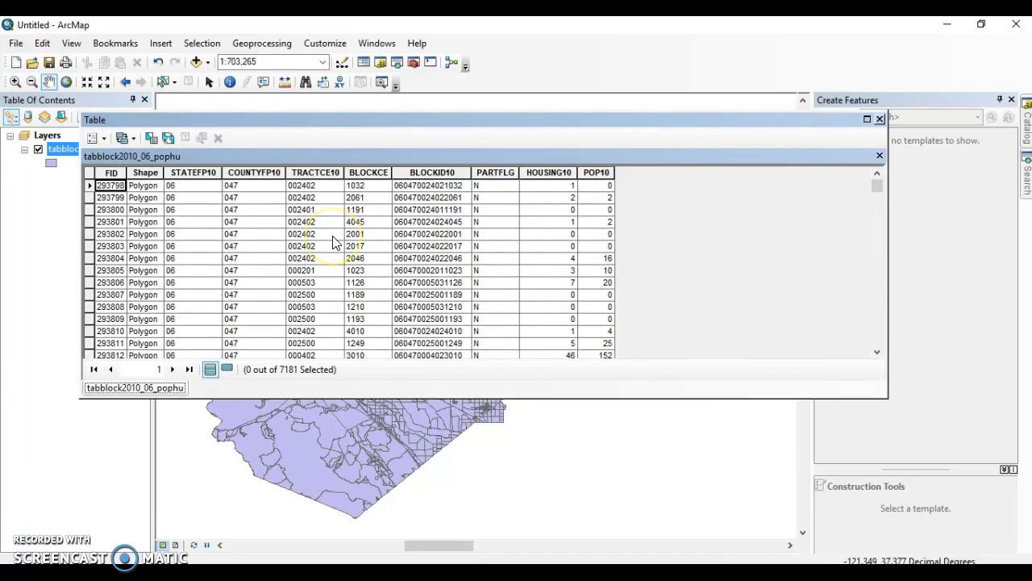
left_click(438, 176)
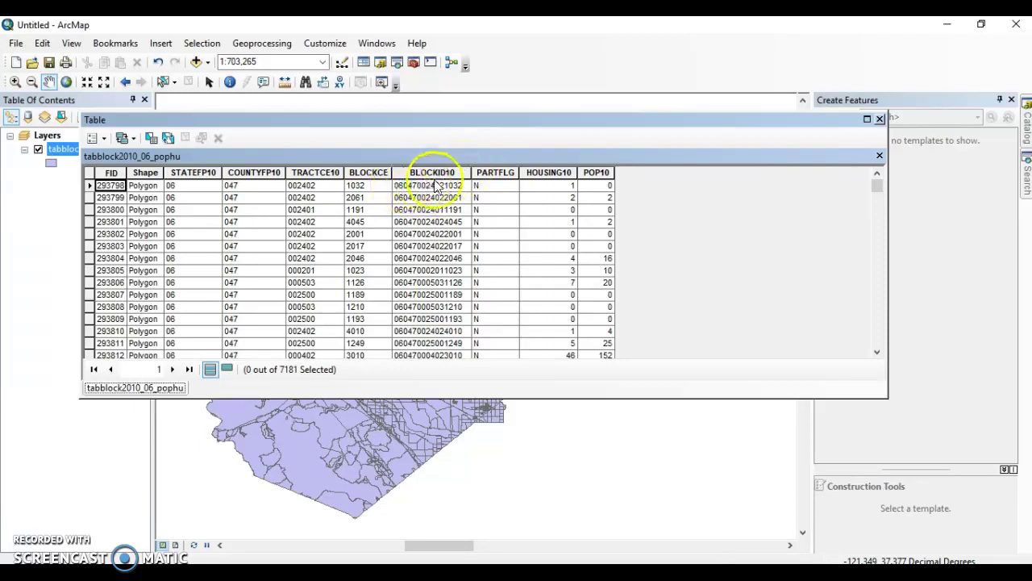
key("alt+Tab")
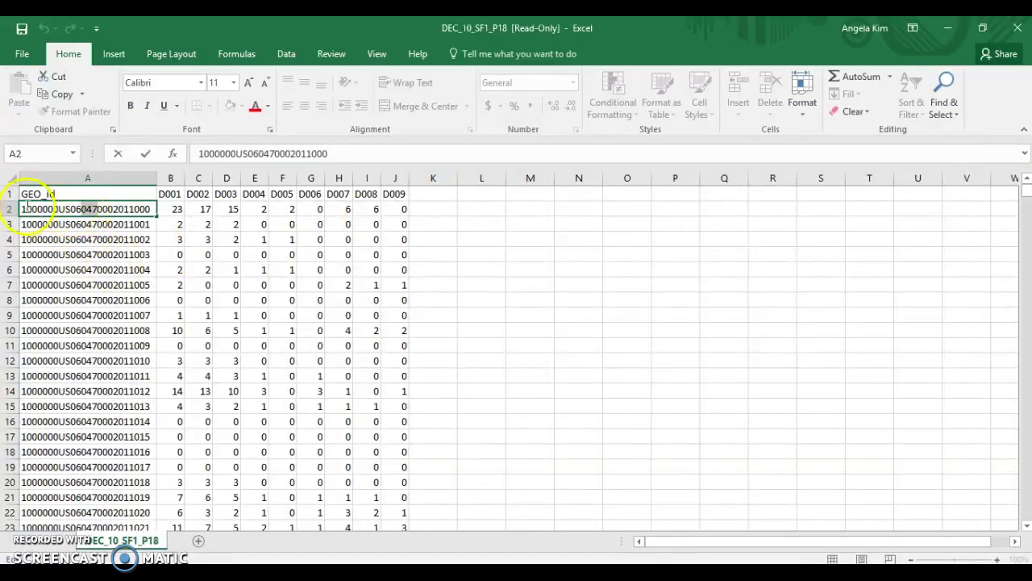
- Inspect the full GEO_id text in cell A2
left_click(151, 236)
left_click(117, 211)
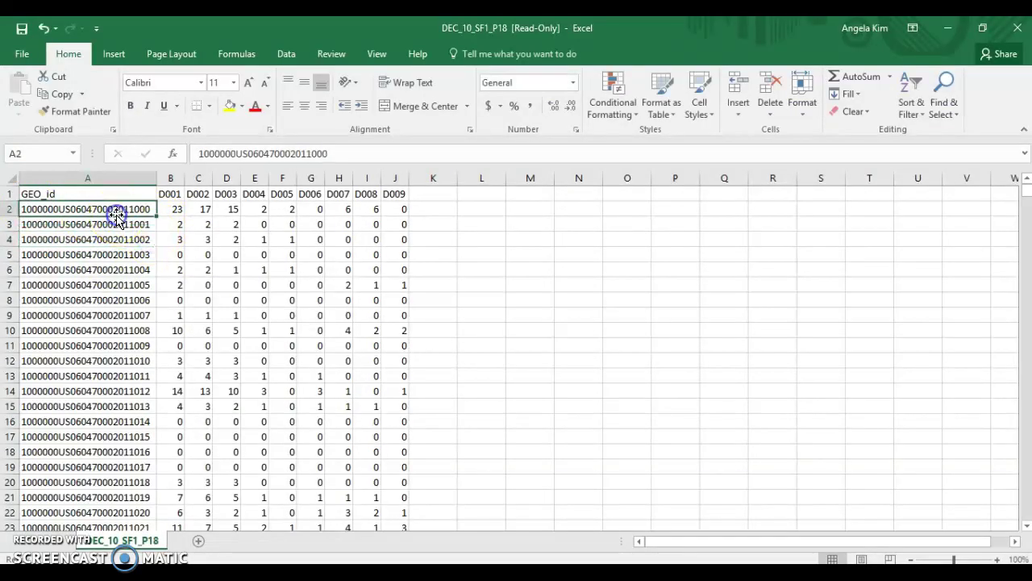
double_click(24, 208)
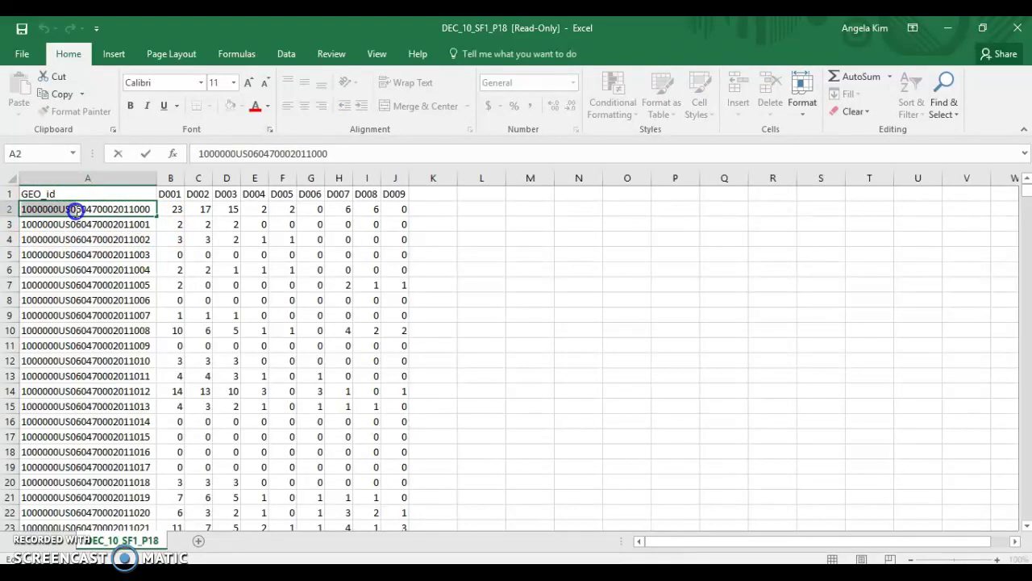
left_click(177, 272)
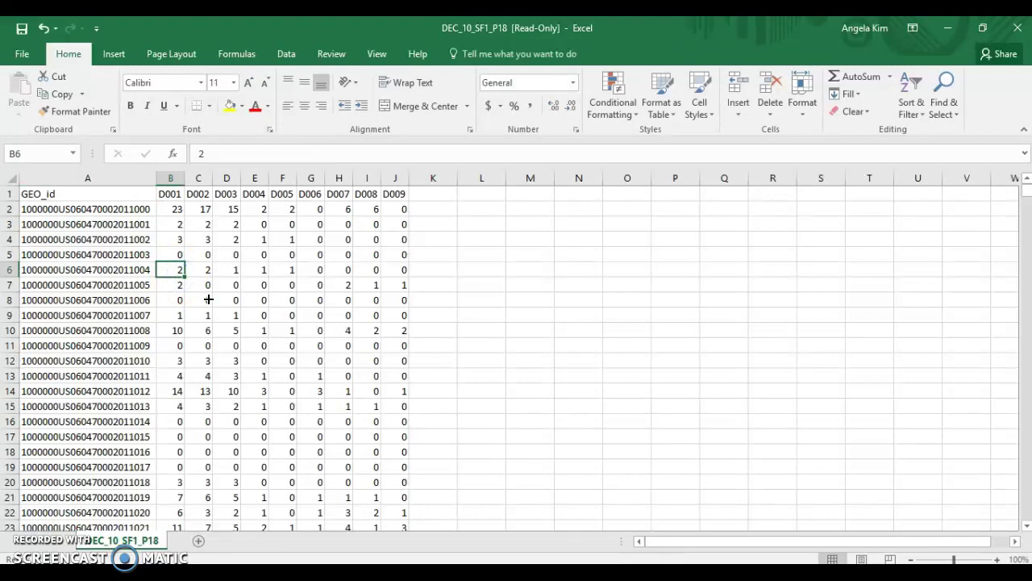
- Insert a GEO_ID column B filled down with the formula =RIGHT(A2,17)
right_click(172, 180)
left_click(228, 288)
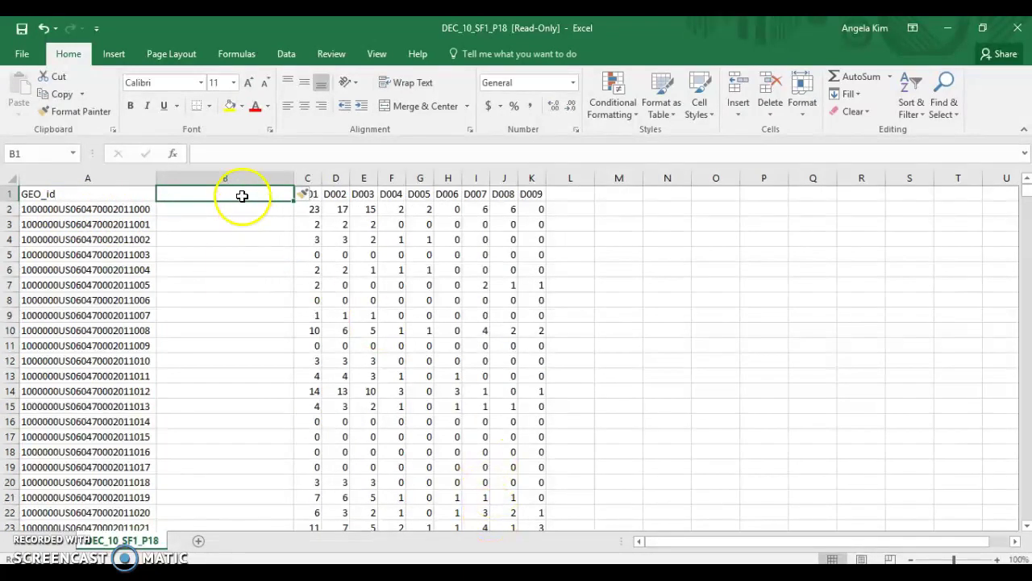
type("GEO_ID")
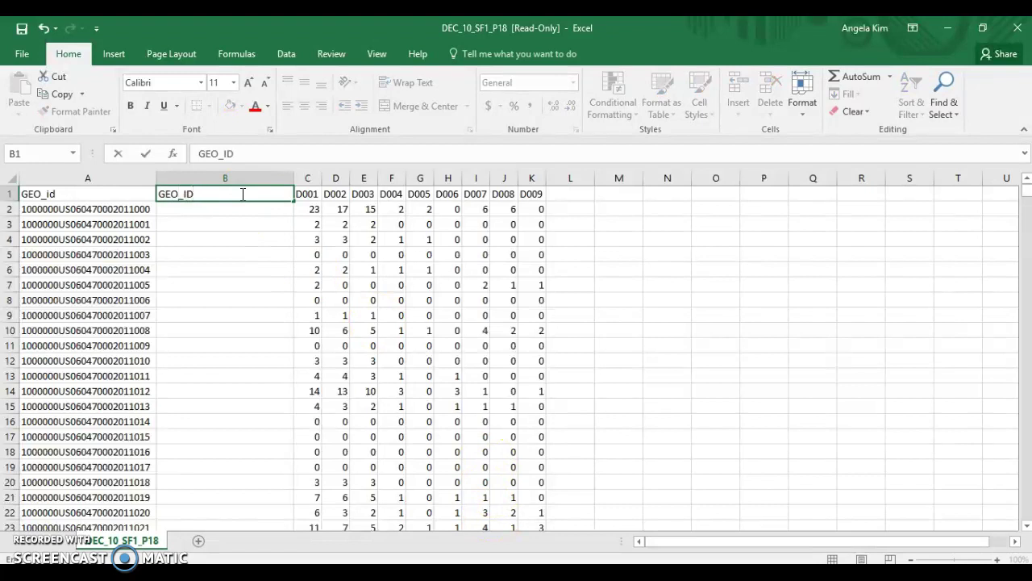
key("Down")
type("=right*")
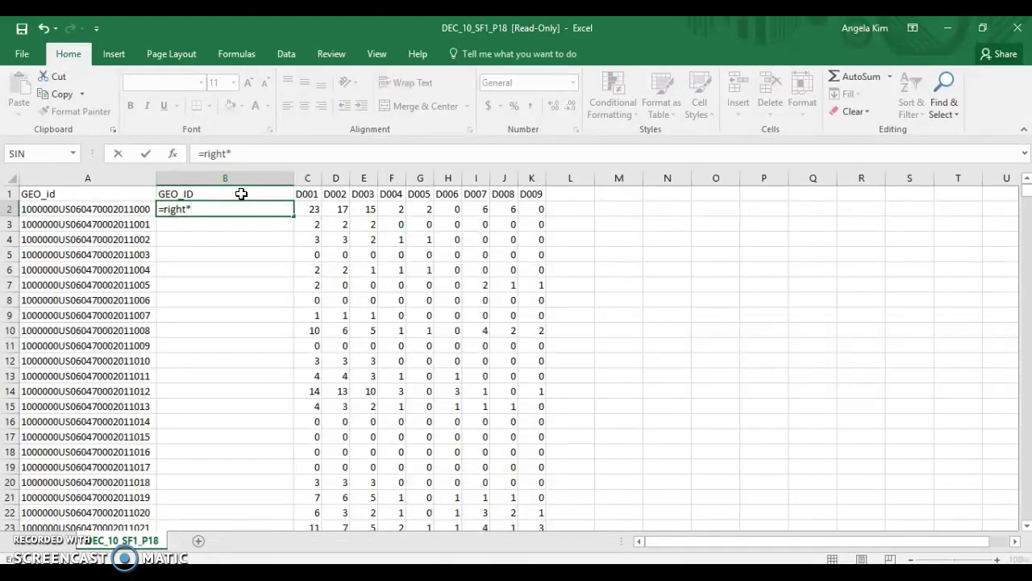
key("BackSpace")
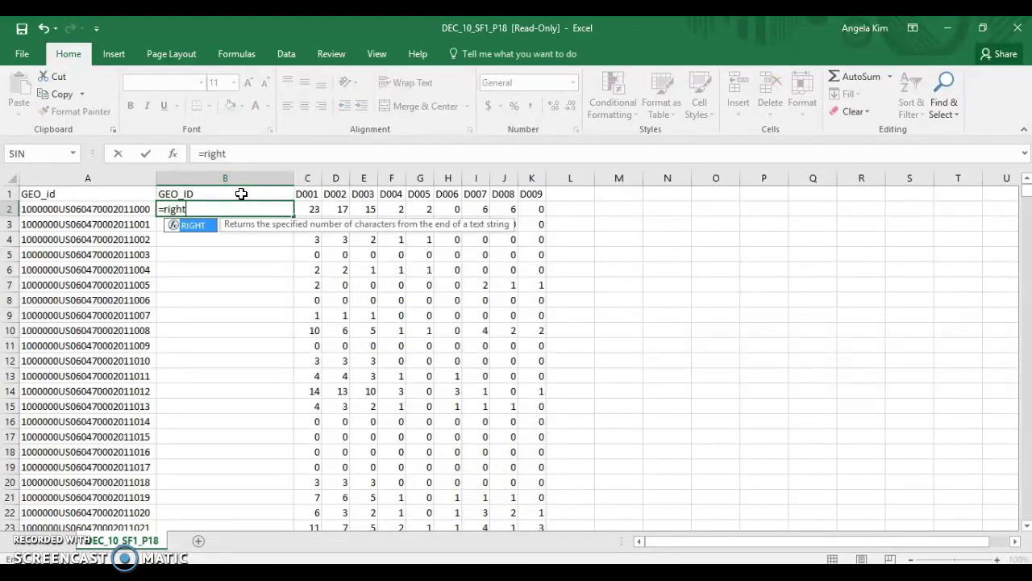
type("(A2,")
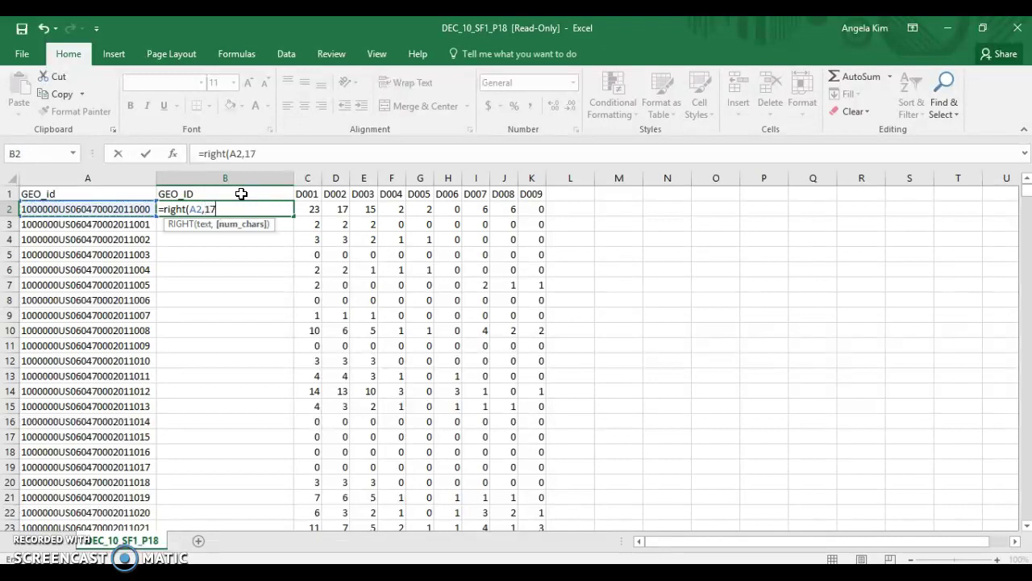
type("17")
key("Return")
left_click(252, 207)
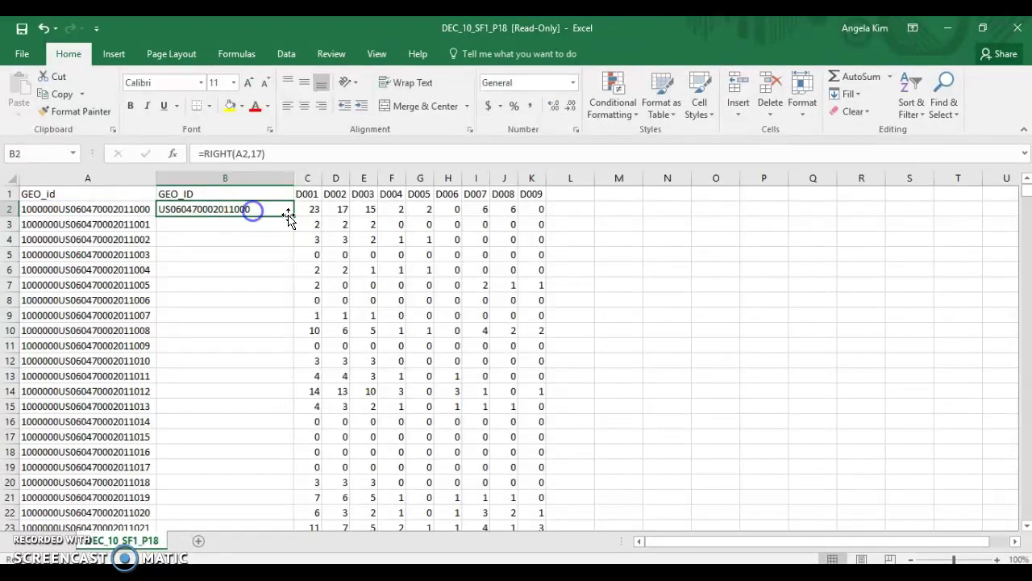
double_click(295, 216)
- Copy the GEO_ID values through row 7182, trial-insert them at column C, then remove that duplicate column
left_click(278, 188)
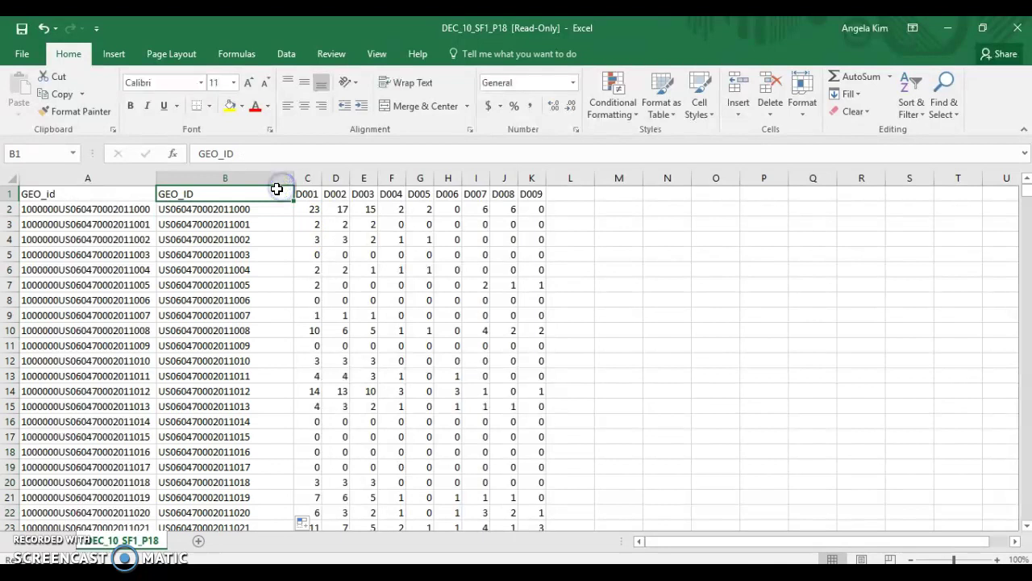
key("ctrl+shift+Down")
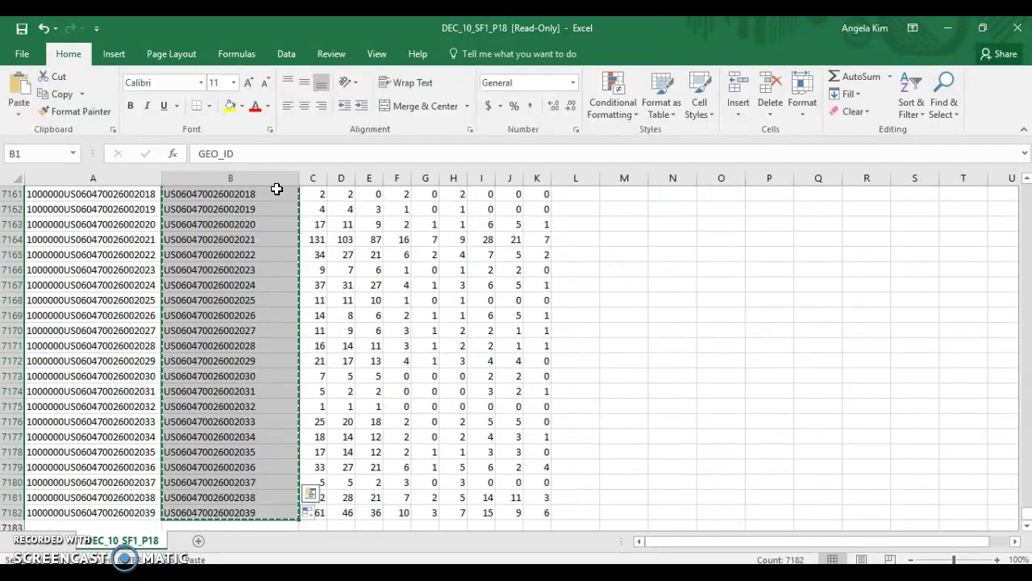
key("ctrl+Up")
right_click(307, 178)
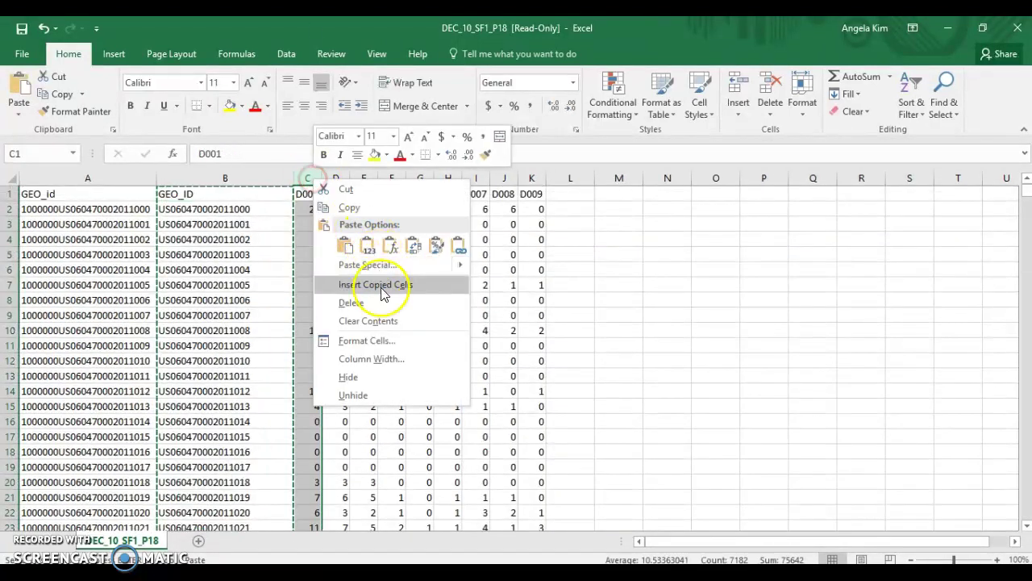
left_click(290, 308)
right_click(305, 177)
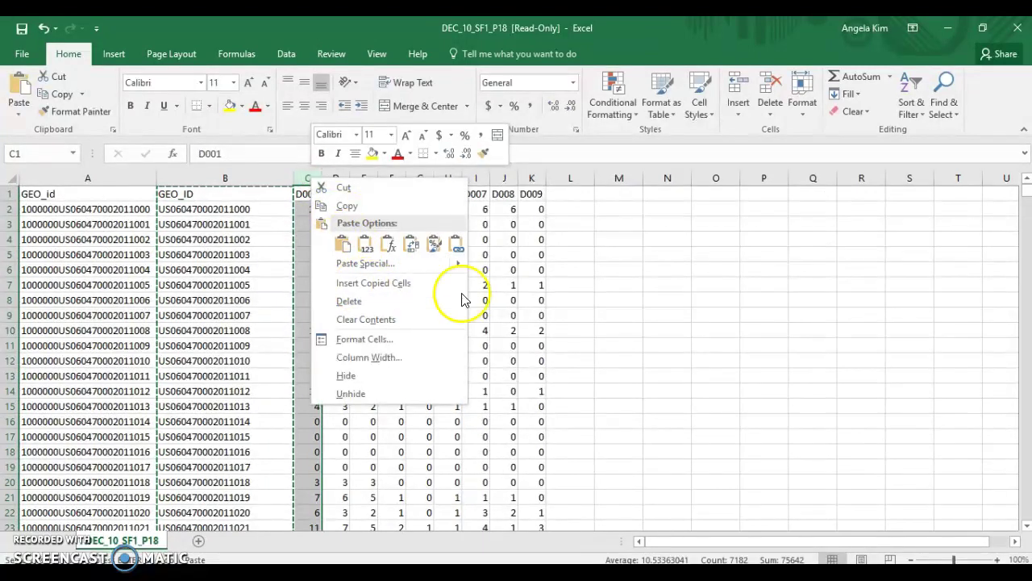
left_click(365, 245)
key("ctrl+z")
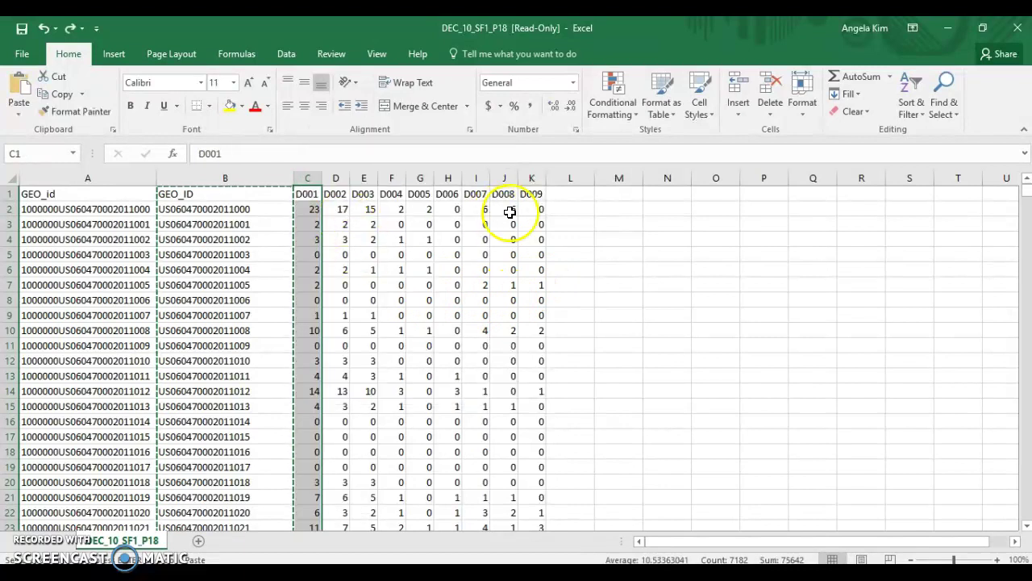
right_click(314, 171)
left_click(694, 277)
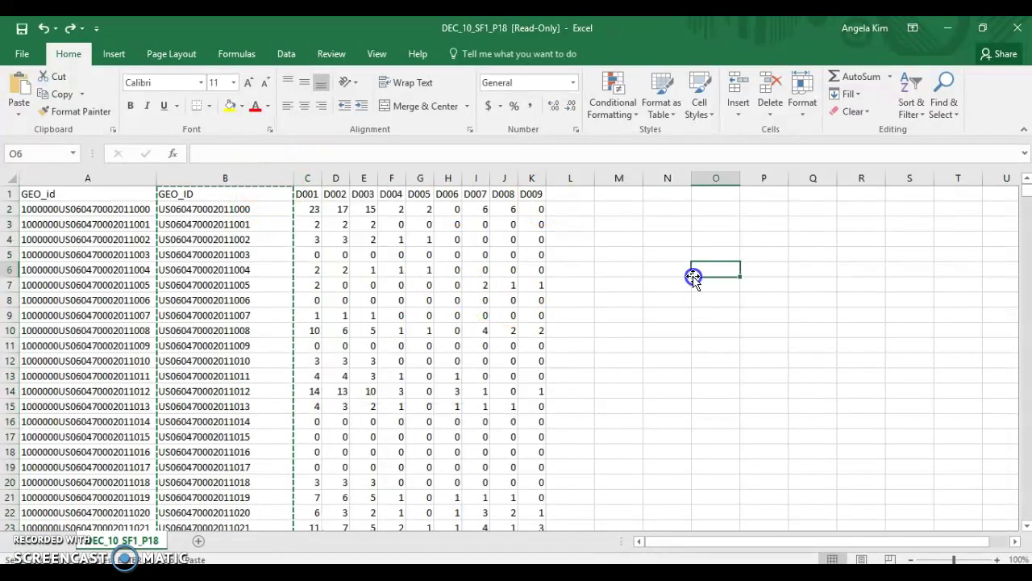
right_click(306, 179)
left_click(327, 286)
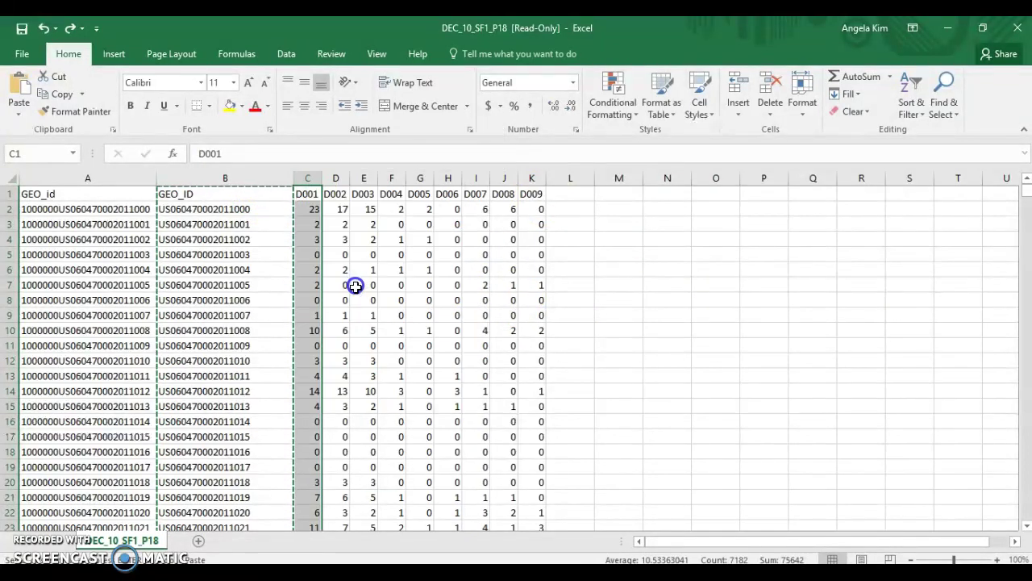
left_click(321, 311)
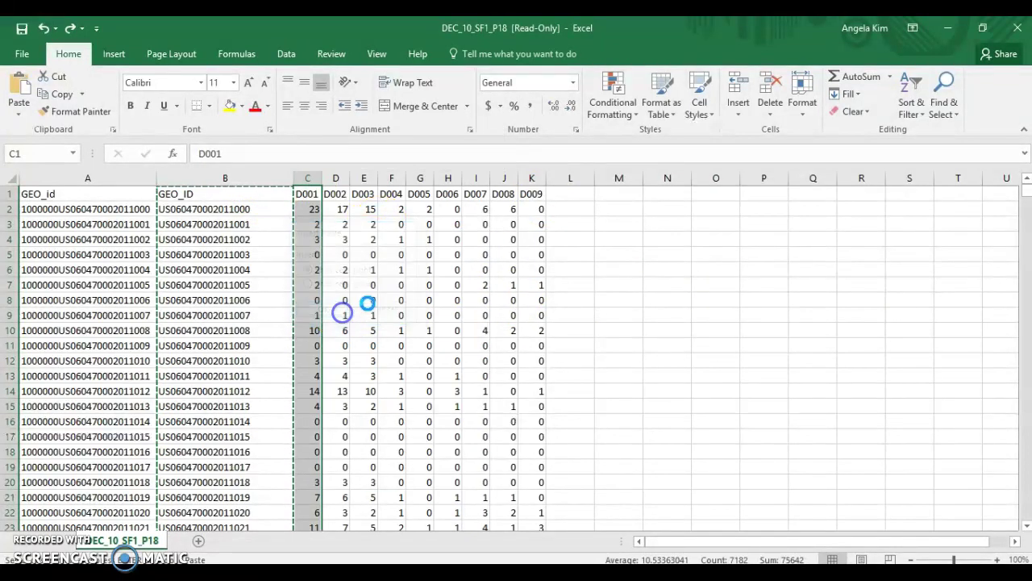
right_click(307, 178)
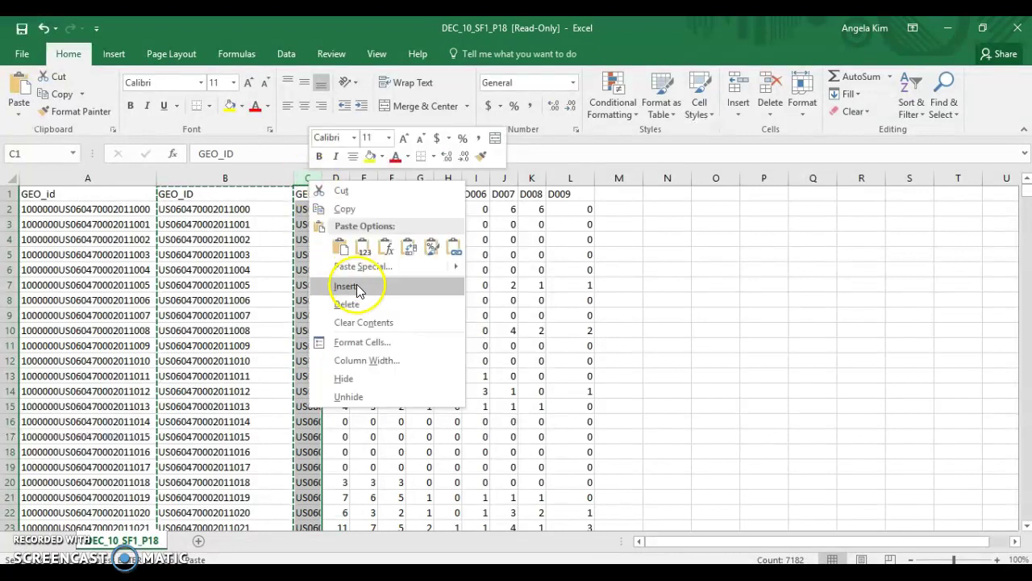
left_click(355, 303)
- Paste the GEO_ID values as values into a new blank column C
right_click(307, 178)
left_click(367, 287)
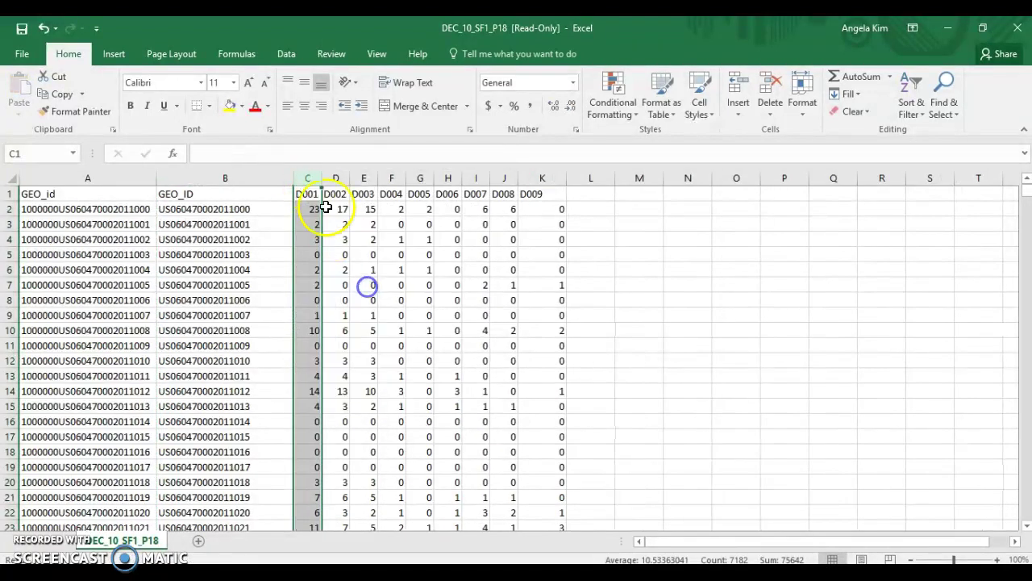
left_click(314, 191)
right_click(308, 191)
left_click(290, 233)
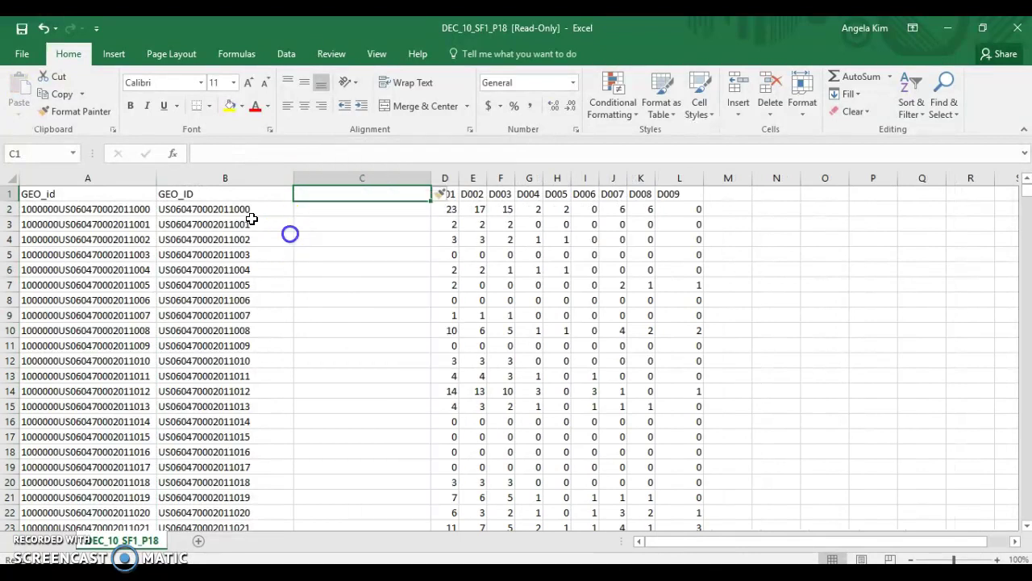
left_click(246, 192)
key("ctrl+shift+Down")
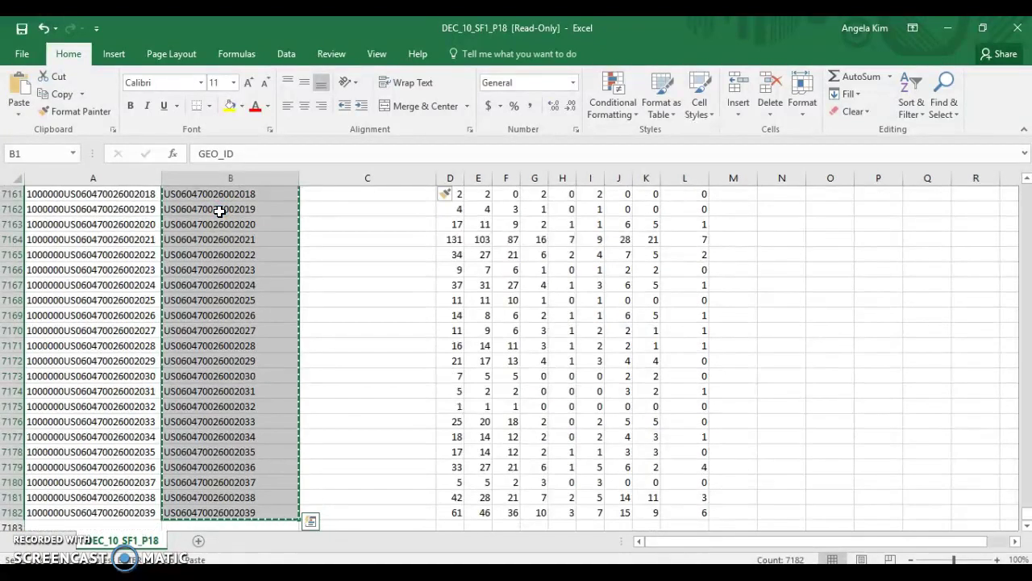
key("ctrl+Up")
right_click(334, 198)
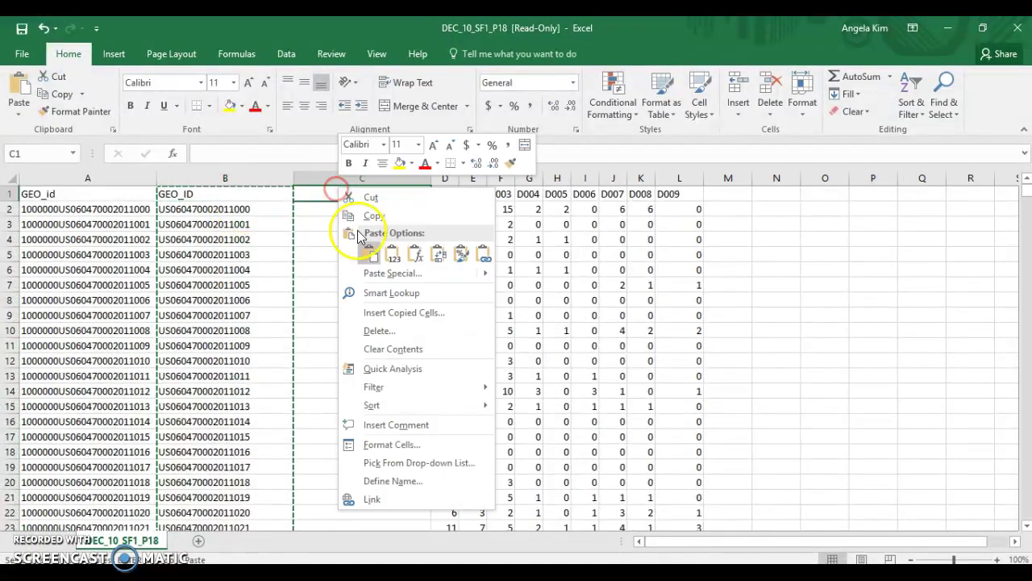
left_click(392, 255)
- Delete the original id columns A and B, then check GEO_ID runs to the last data row
left_click_drag(258, 178, 104, 183)
right_click(105, 184)
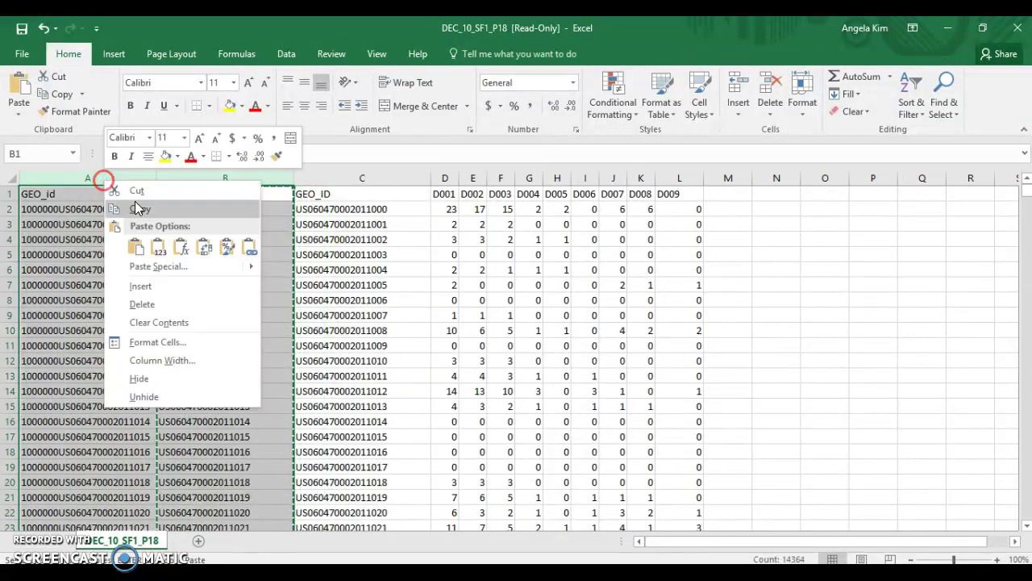
left_click(166, 300)
left_click(179, 215)
left_click(32, 199)
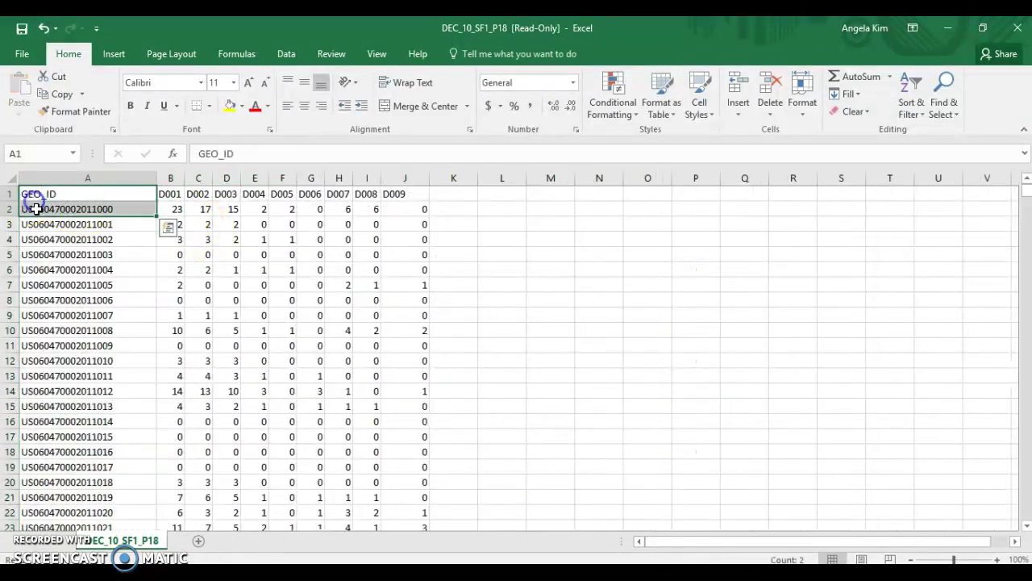
key("ctrl+Down")
scroll(99, 256, "down", 4)
left_click(99, 257)
key("ctrl+Home")
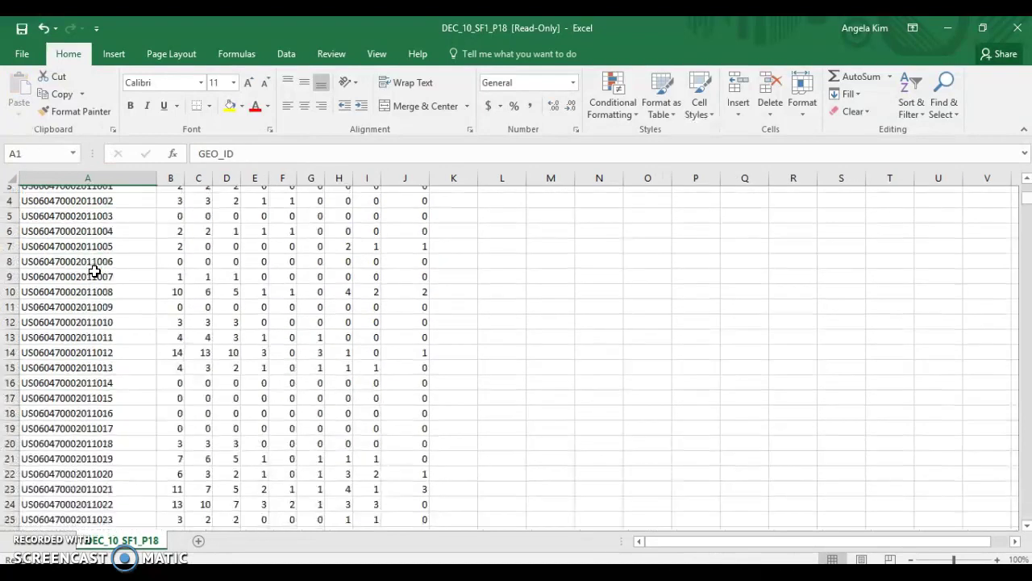
left_click(126, 209)
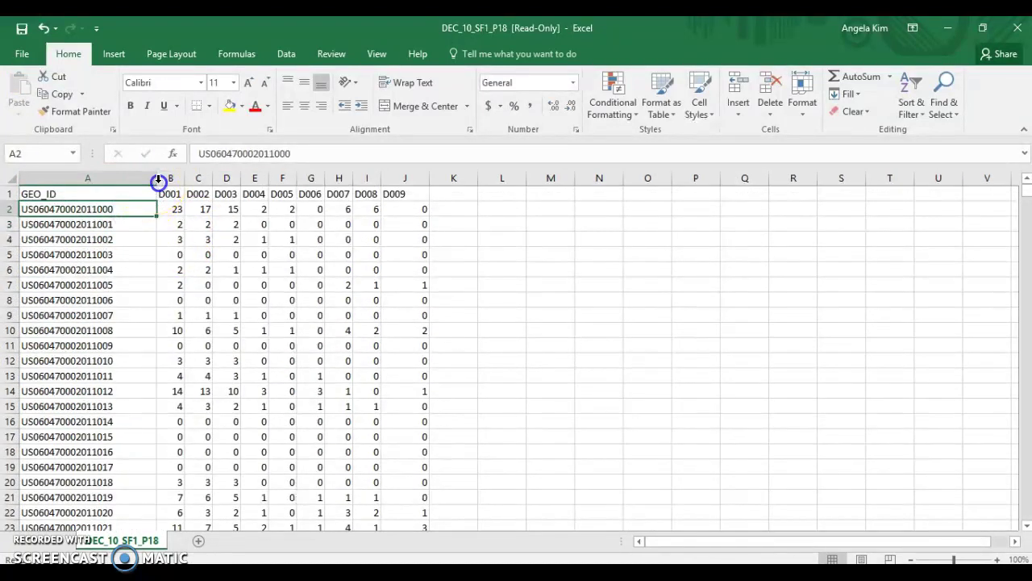
- Fit column A to its IDs, verify BLOCKID10 is a String field, and return to Excel's P18 sheet
double_click(156, 179)
left_click(158, 254)
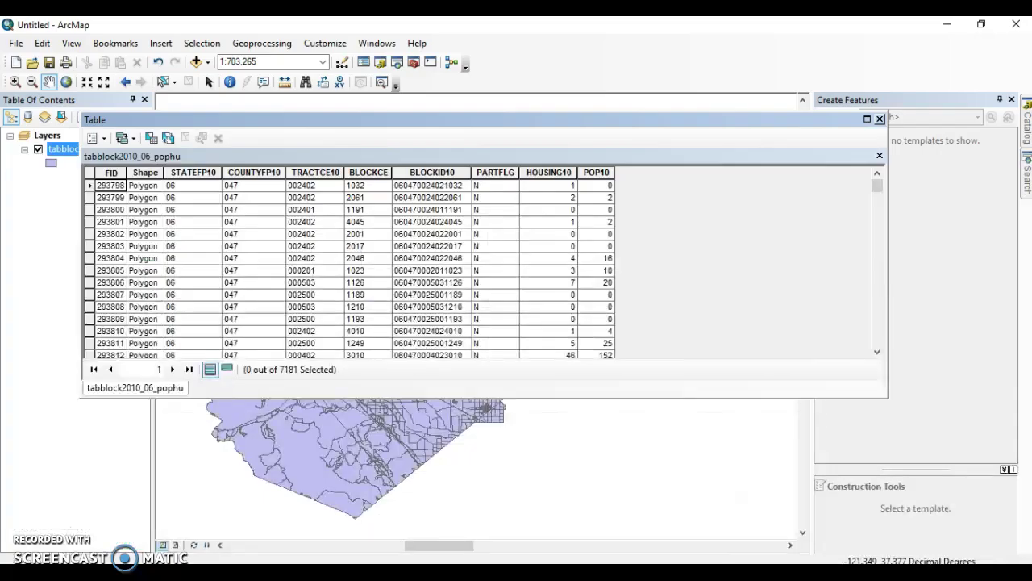
right_click(427, 172)
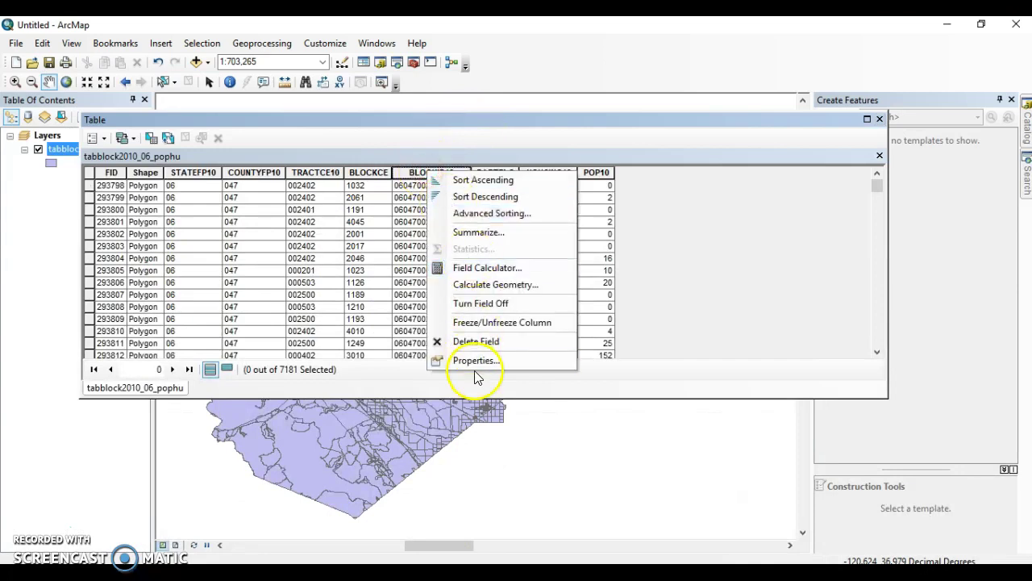
left_click(477, 361)
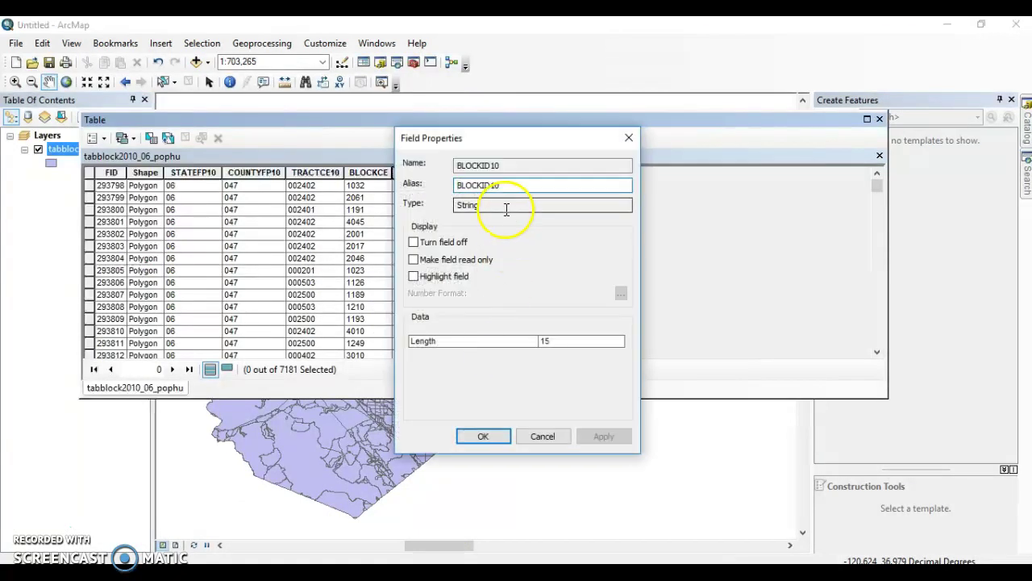
left_click_drag(505, 208, 434, 207)
left_click(540, 436)
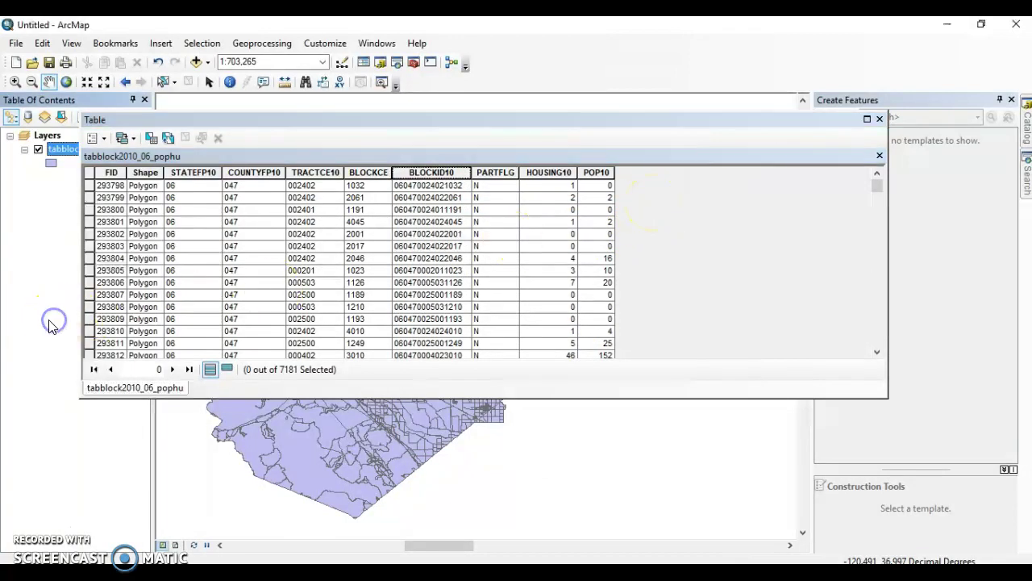
key("alt+Tab")
- Save the P18 sheet as household_type_blck in CSV format in the Documents\GIS folder
left_click(476, 255)
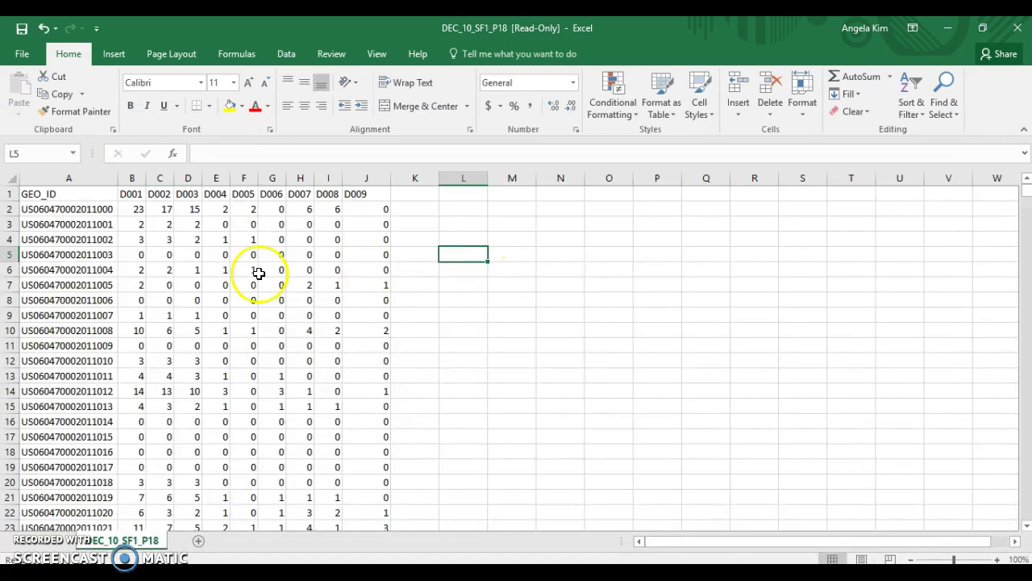
left_click(22, 53)
left_click(61, 199)
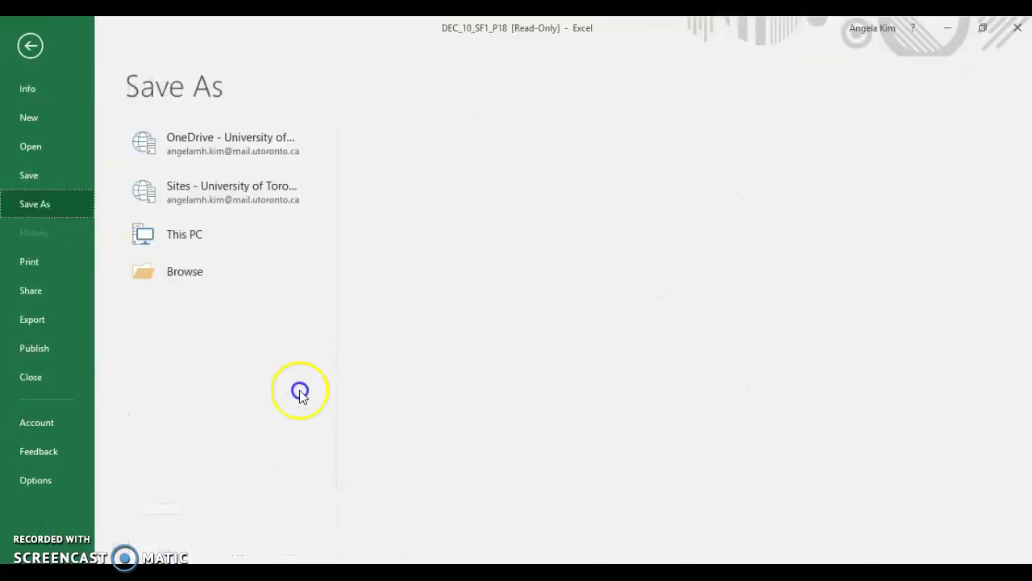
left_click(257, 315)
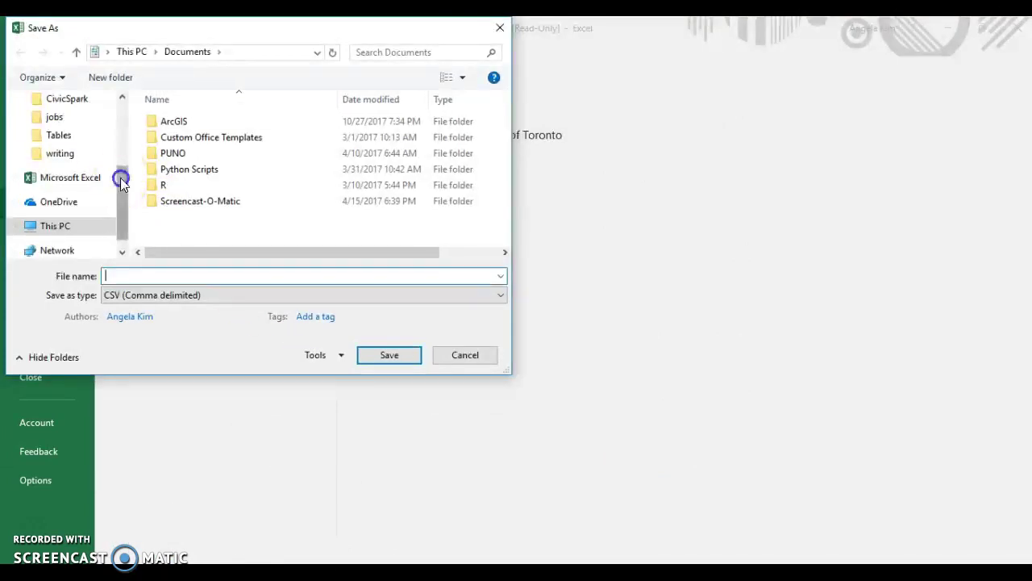
scroll(117, 161, "up", 3)
left_click(50, 219)
left_click(141, 276)
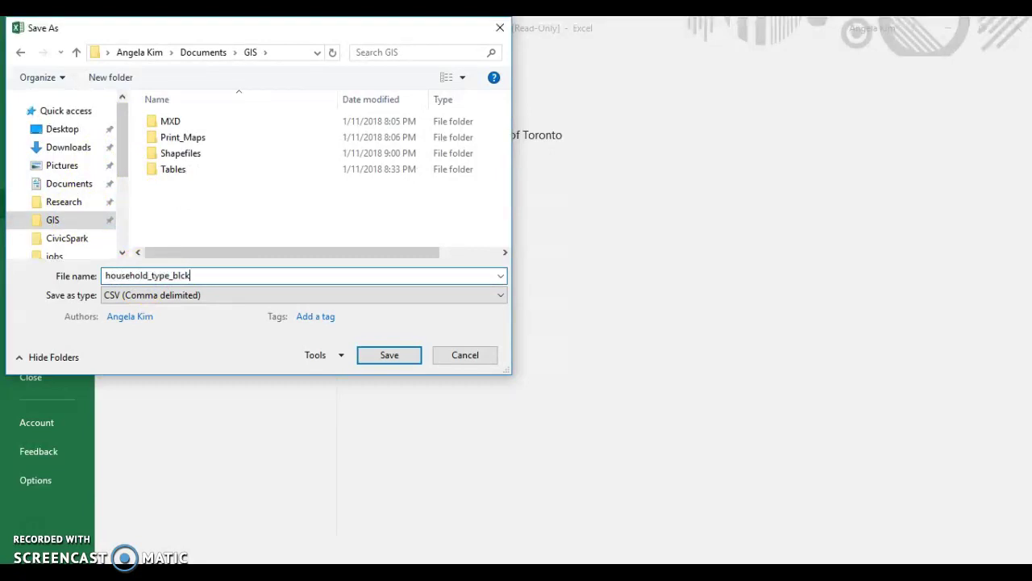
left_click(414, 359)
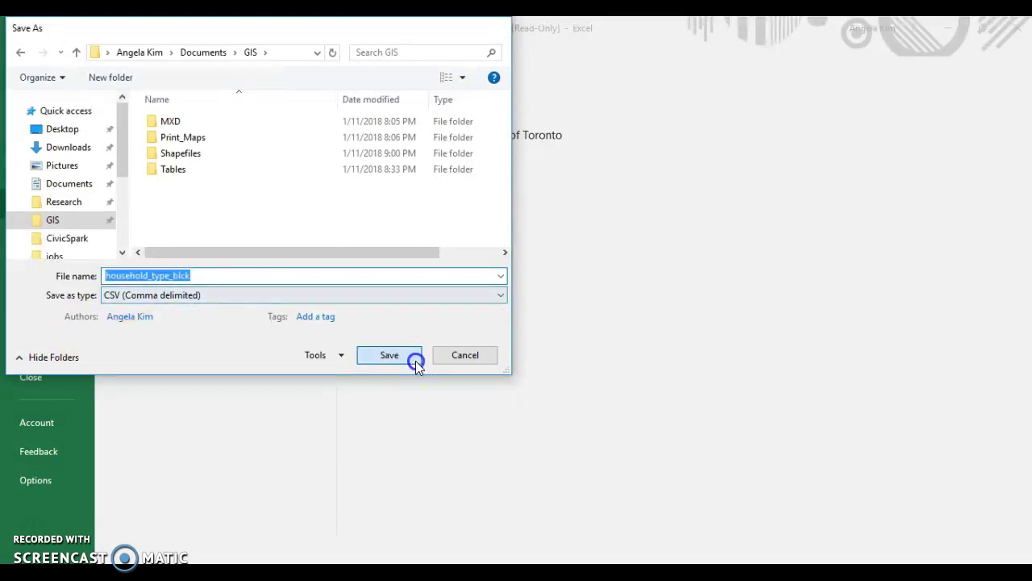
left_click(460, 345)
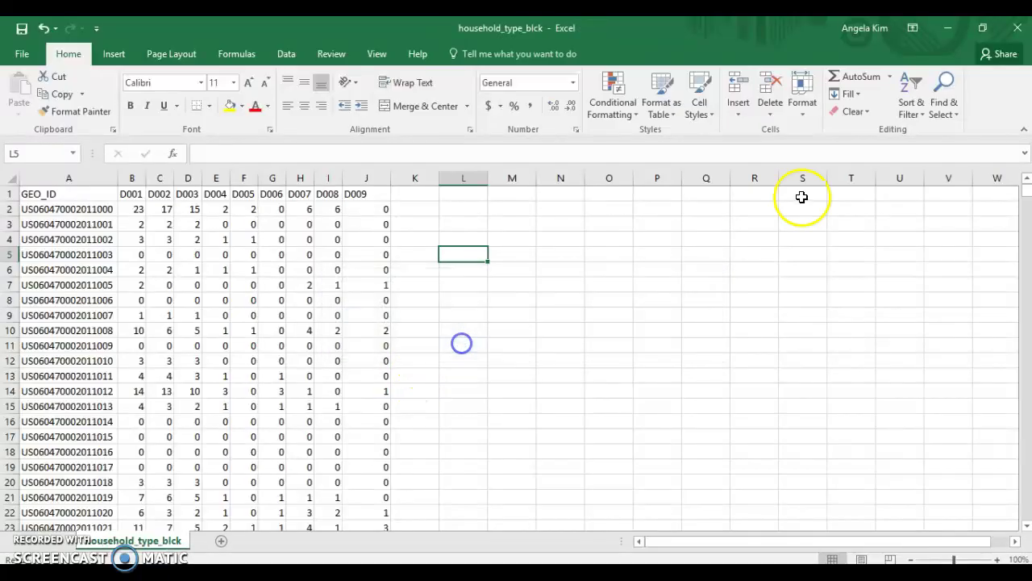
- Close the household_type_blck and metadata workbooks without saving further changes
left_click(1015, 28)
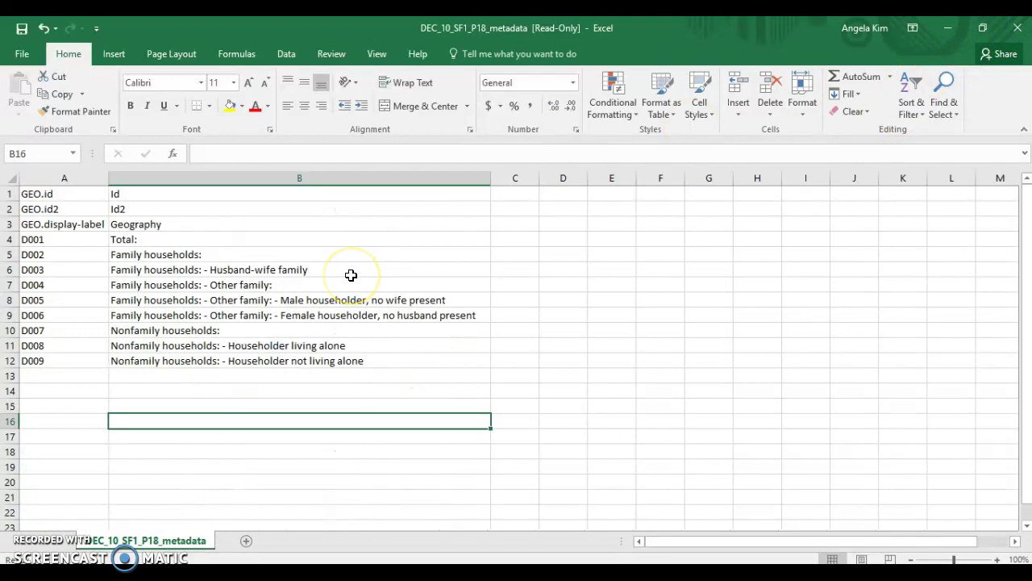
left_click(1014, 29)
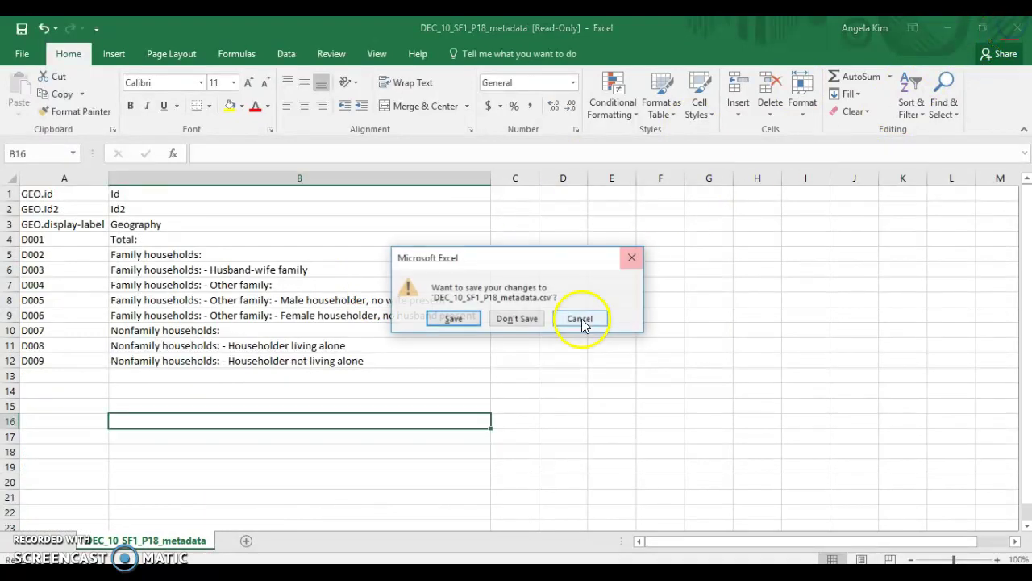
left_click(525, 320)
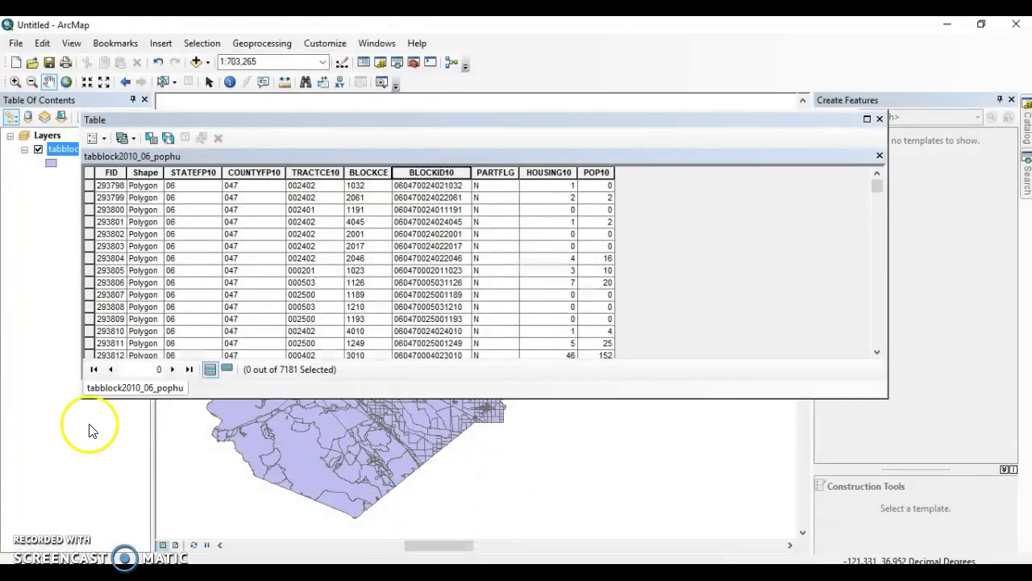
- Add household_type_blck.csv to the map and open its table to inspect the D006 values
left_click(196, 61)
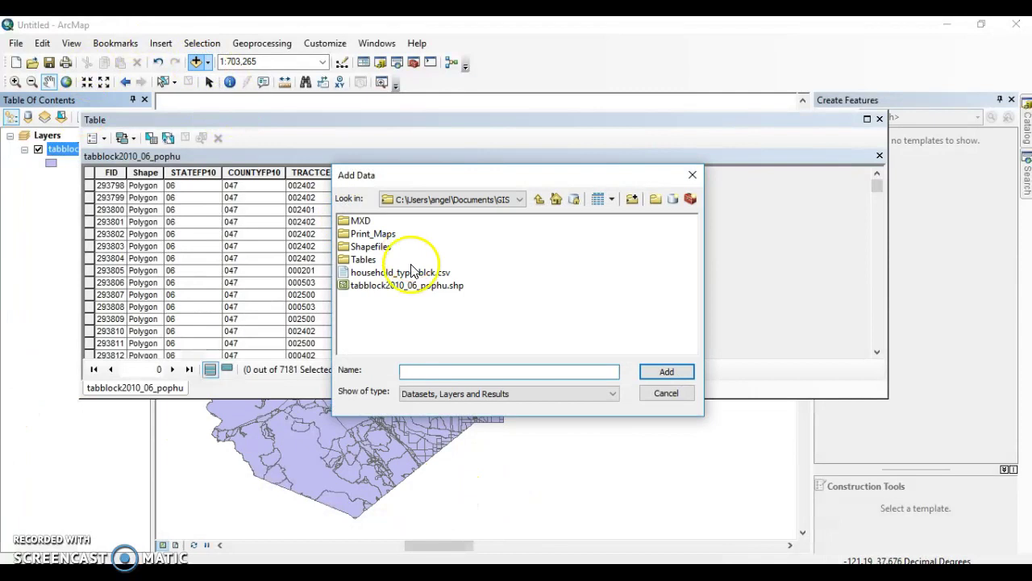
double_click(416, 273)
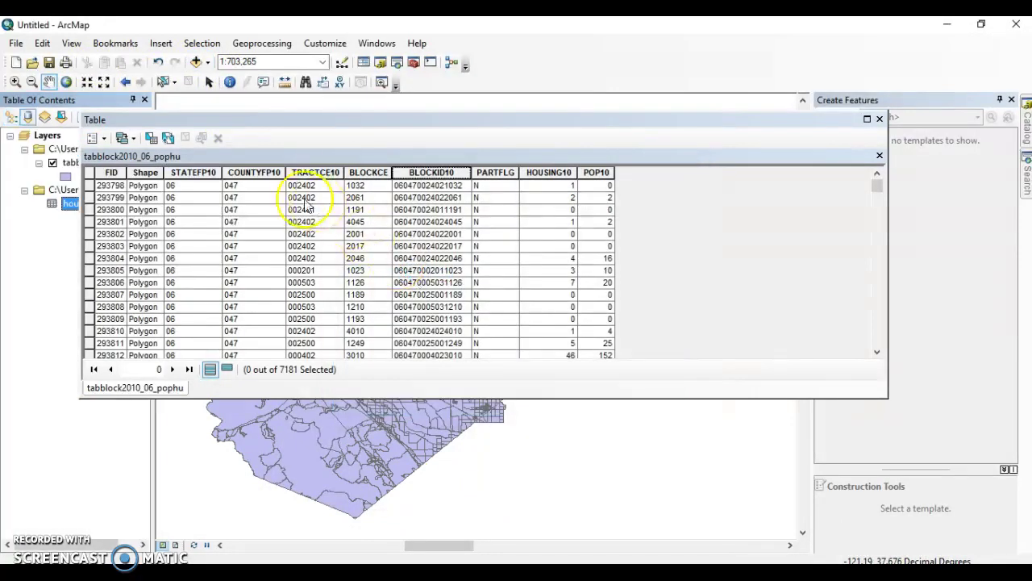
left_click_drag(318, 126, 439, 134)
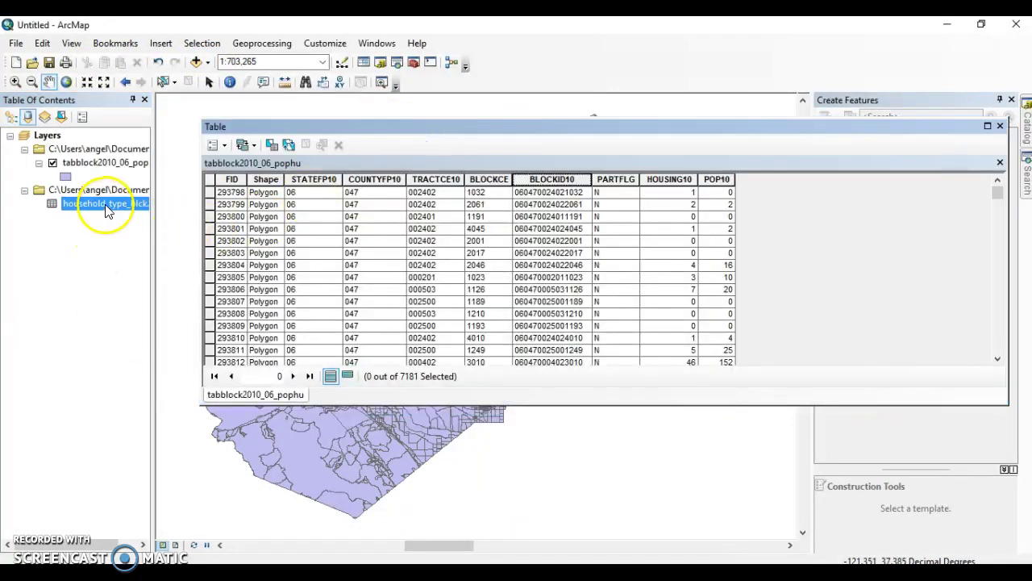
right_click(107, 208)
left_click(139, 209)
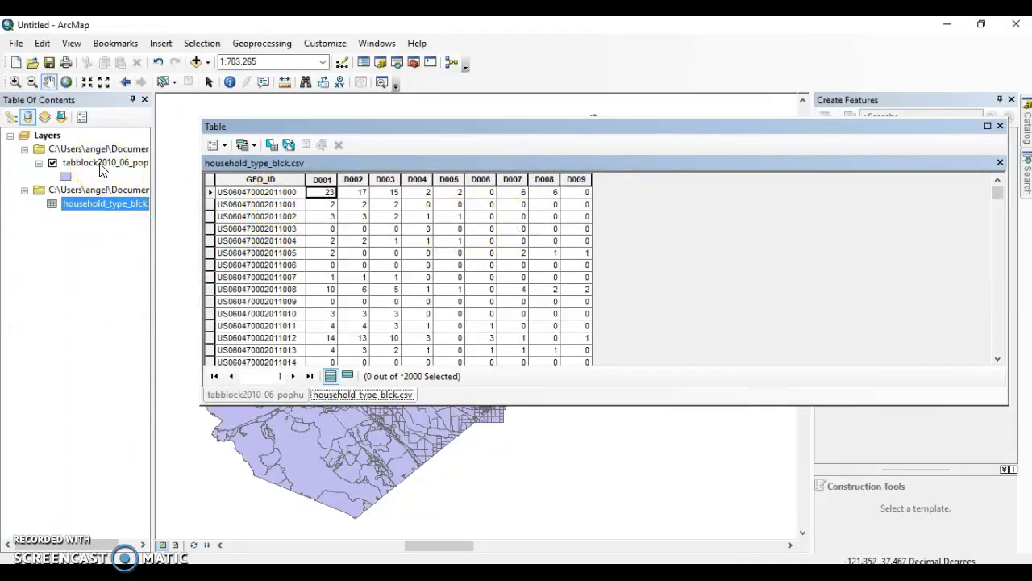
left_click(481, 289)
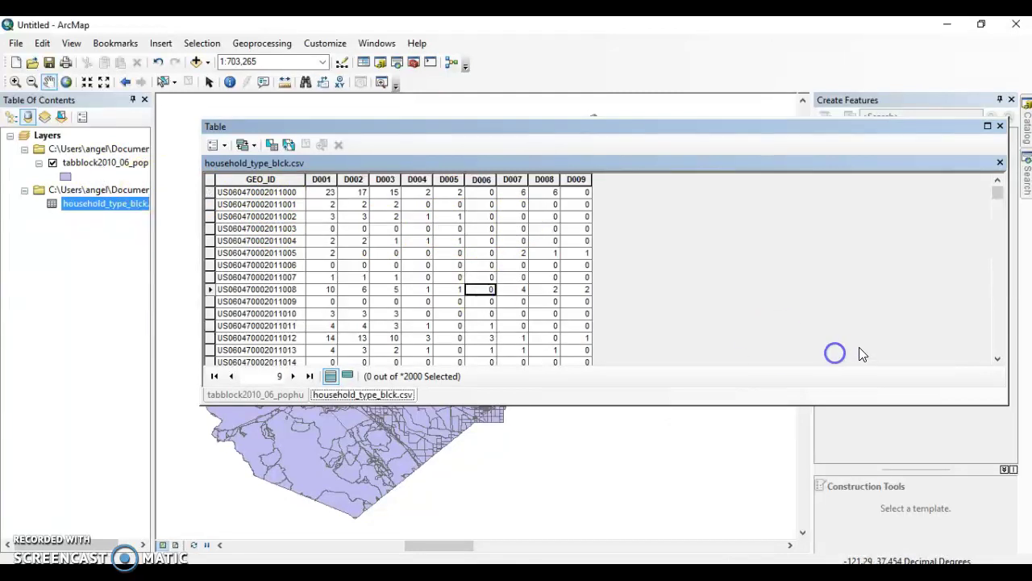
- Check the GEO_ID column options, then open the tabblock2010_06_pophu attribute table
right_click(261, 180)
left_click(614, 247)
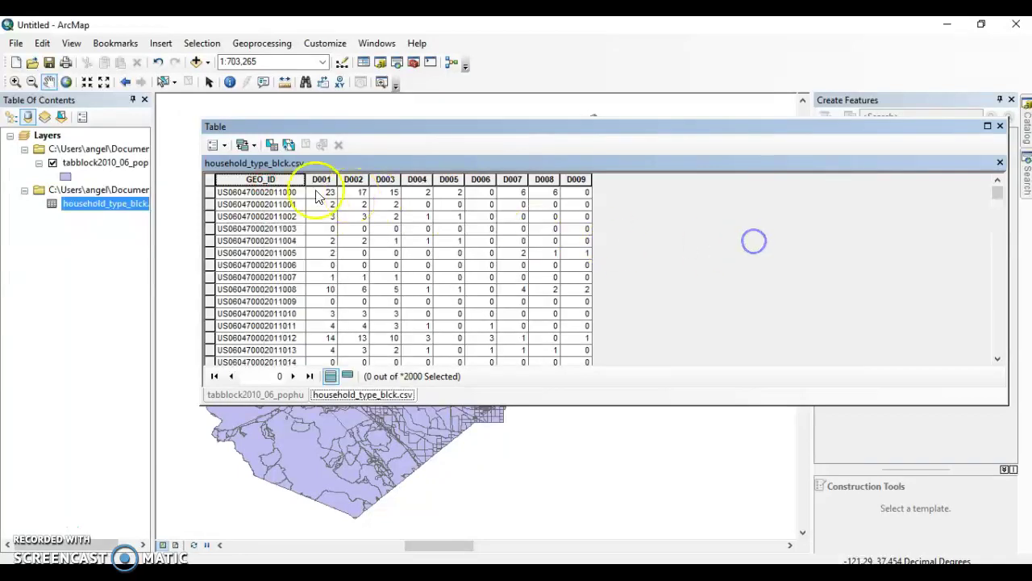
left_click(128, 253)
left_click(88, 165)
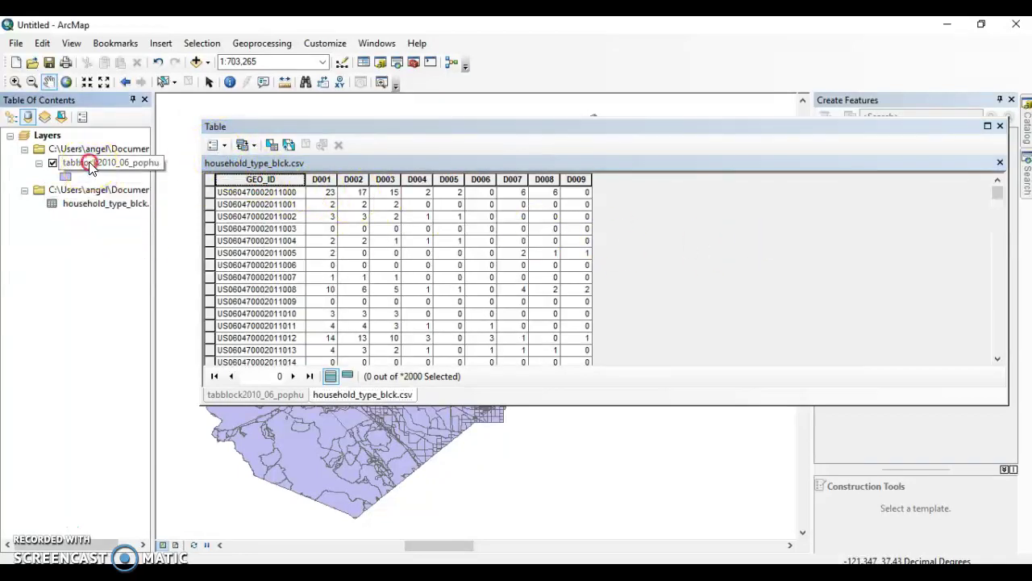
left_click(163, 203)
- Add a Text field named GEOid with length 25 to the block attribute table
left_click(773, 213)
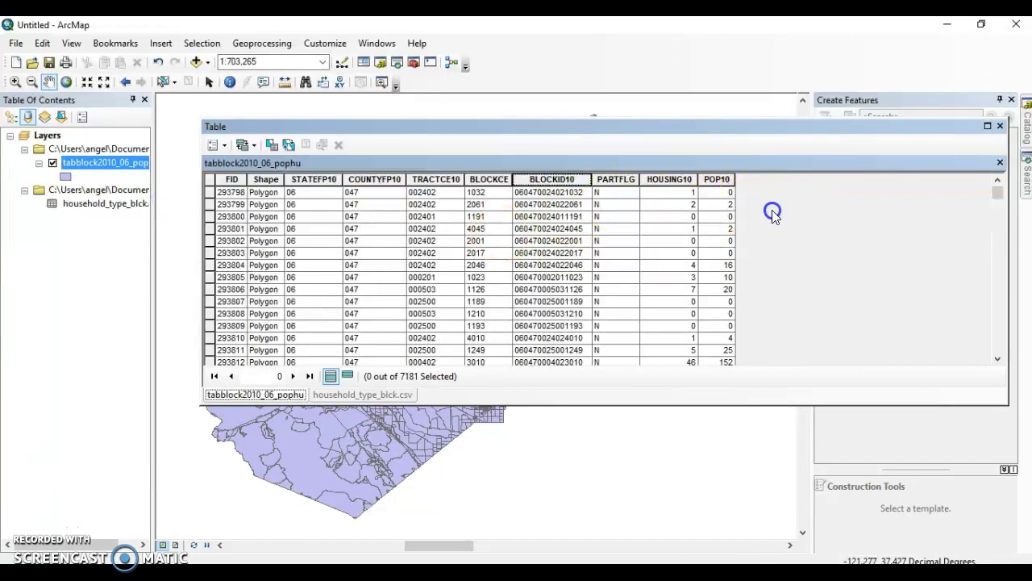
left_click(218, 144)
left_click(261, 252)
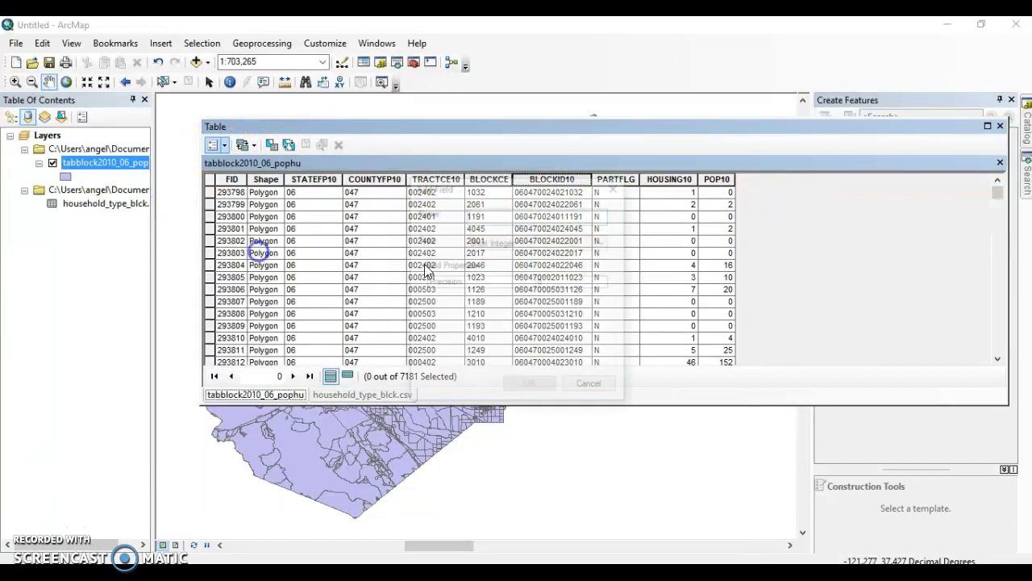
left_click(531, 214)
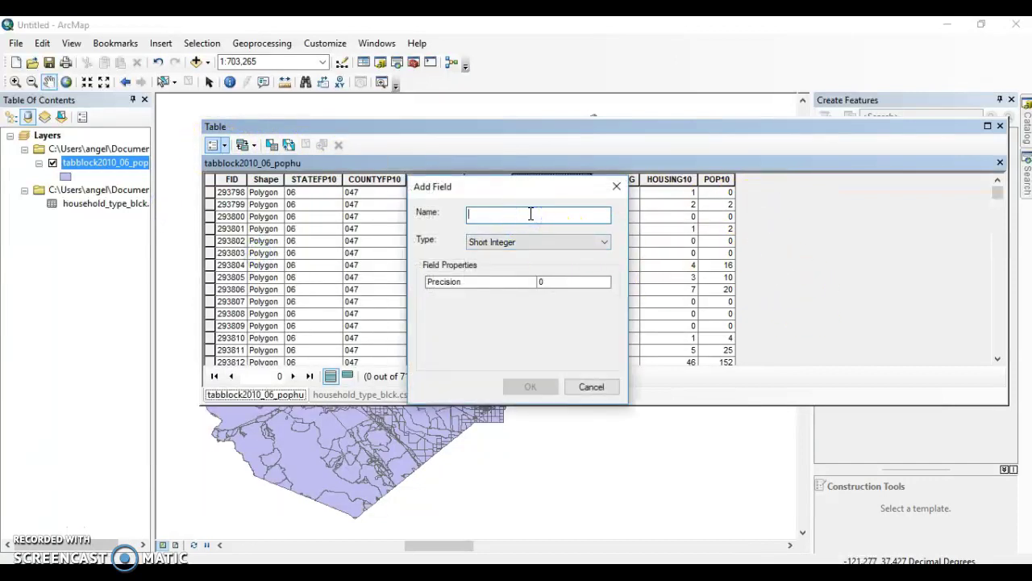
type("GEo")
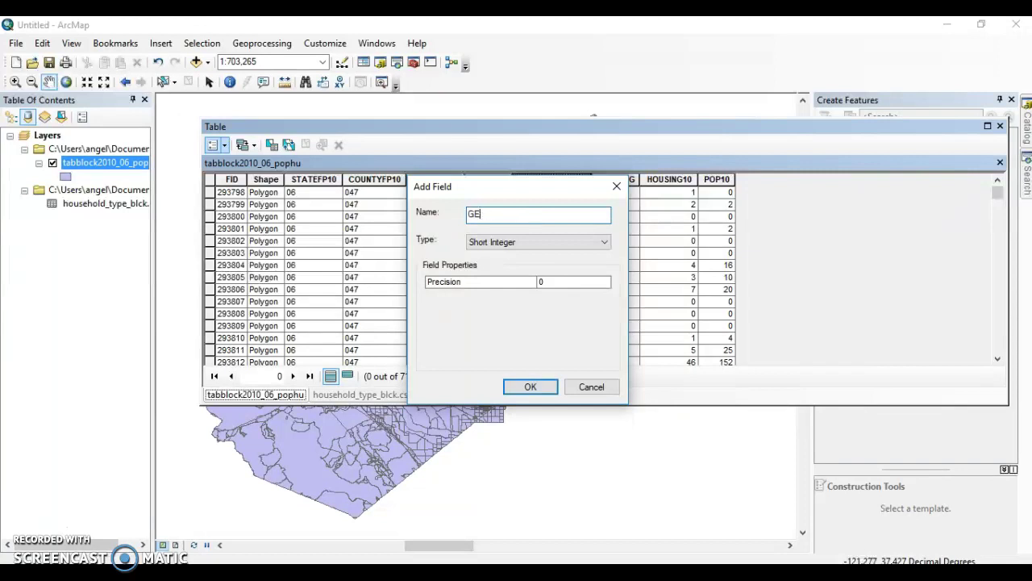
left_click(556, 242)
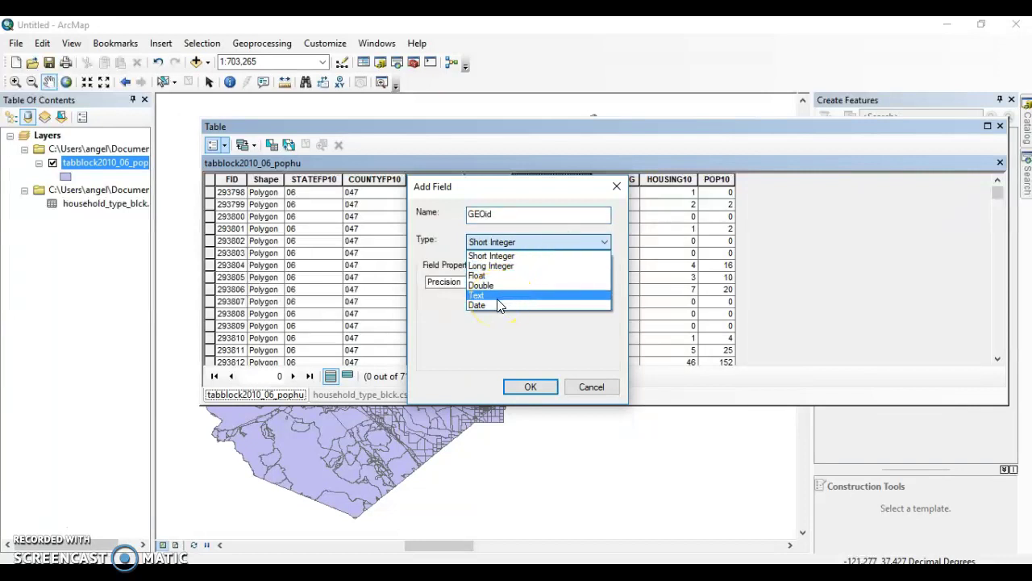
left_click(499, 297)
left_click(569, 284)
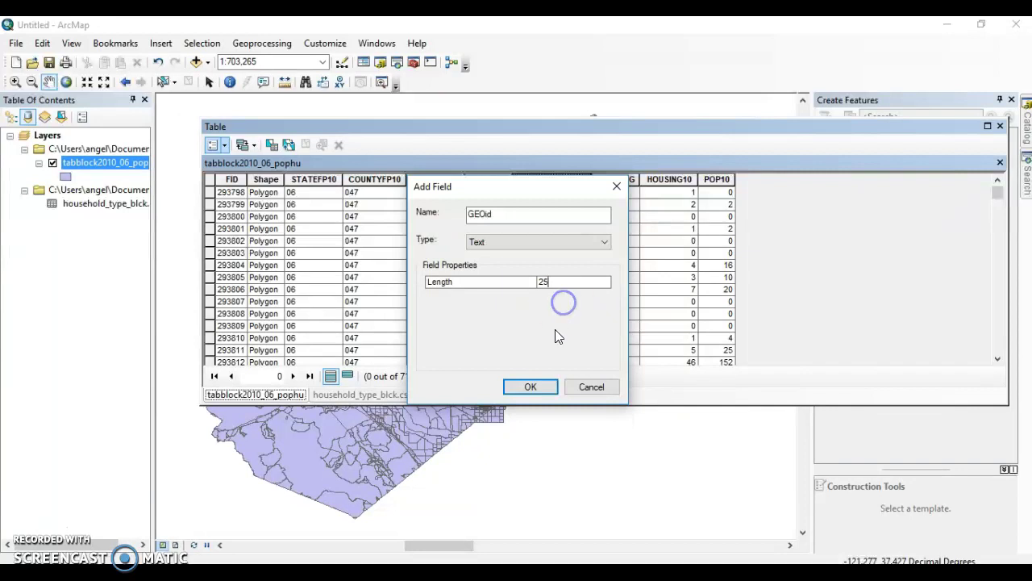
type("25")
left_click(530, 386)
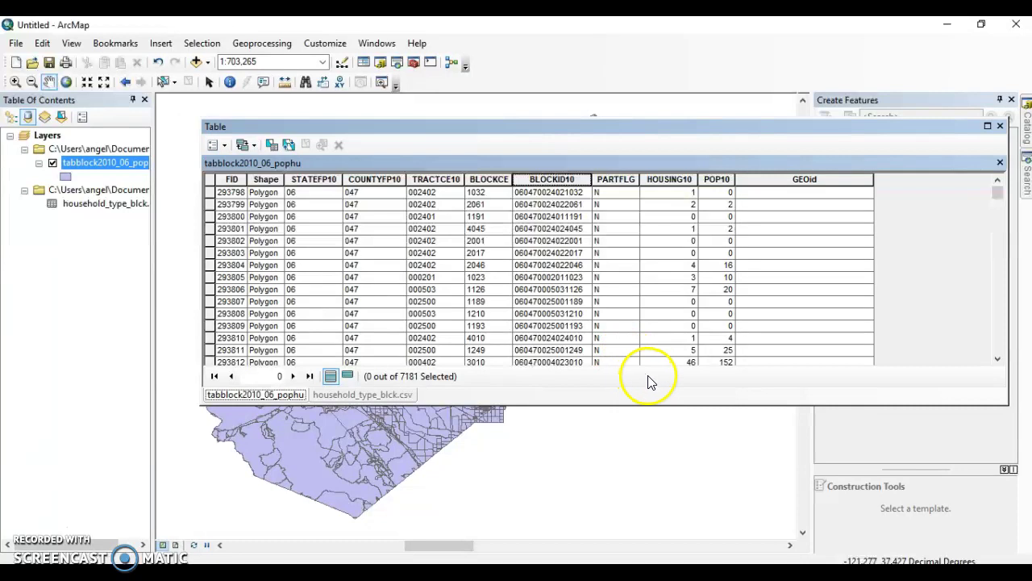
- Calculate GEOid for every block as "US" + [BLOCKID10] with the Field Calculator
left_click_drag(765, 127, 659, 129)
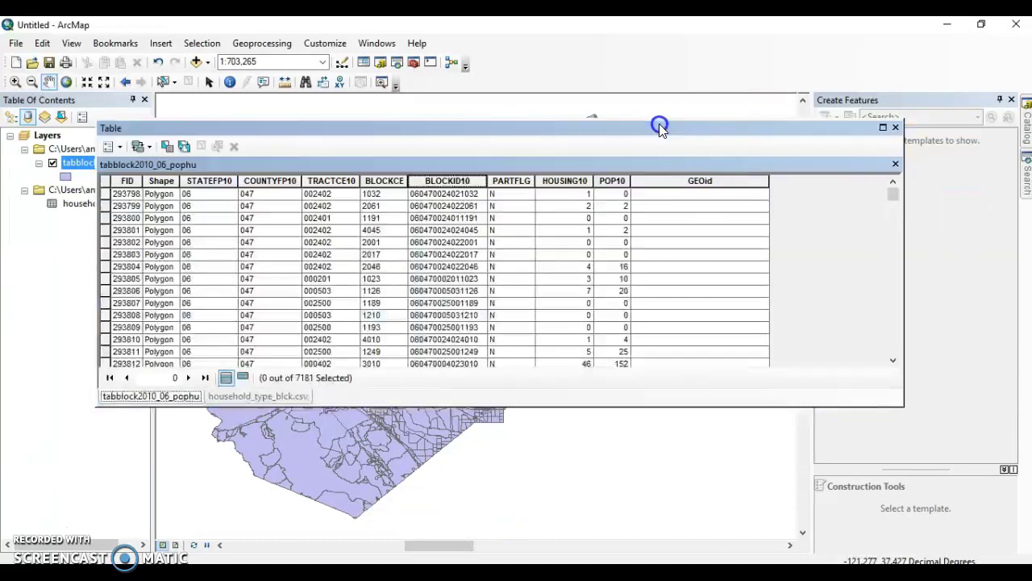
right_click(721, 184)
left_click(758, 282)
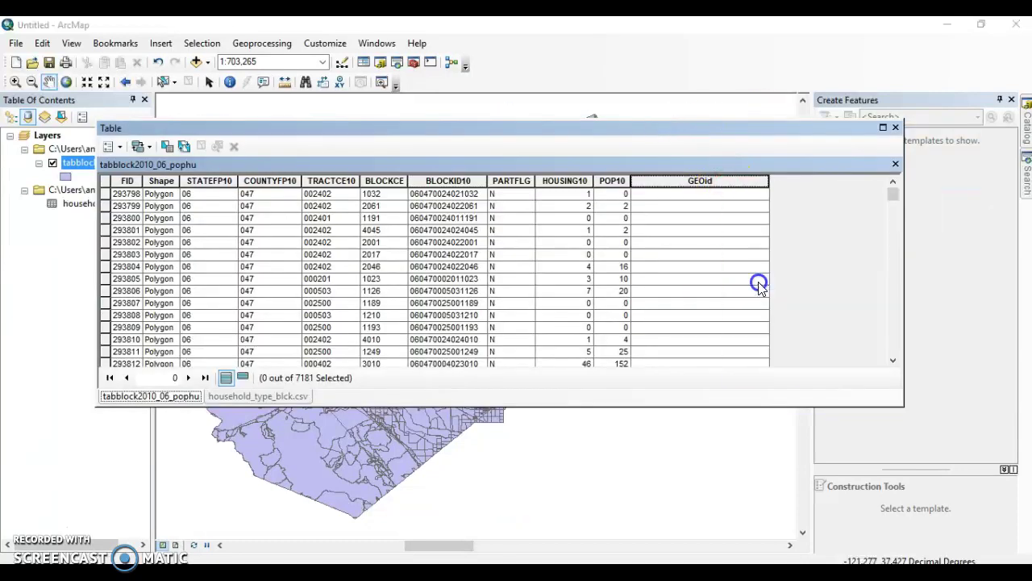
left_click(486, 330)
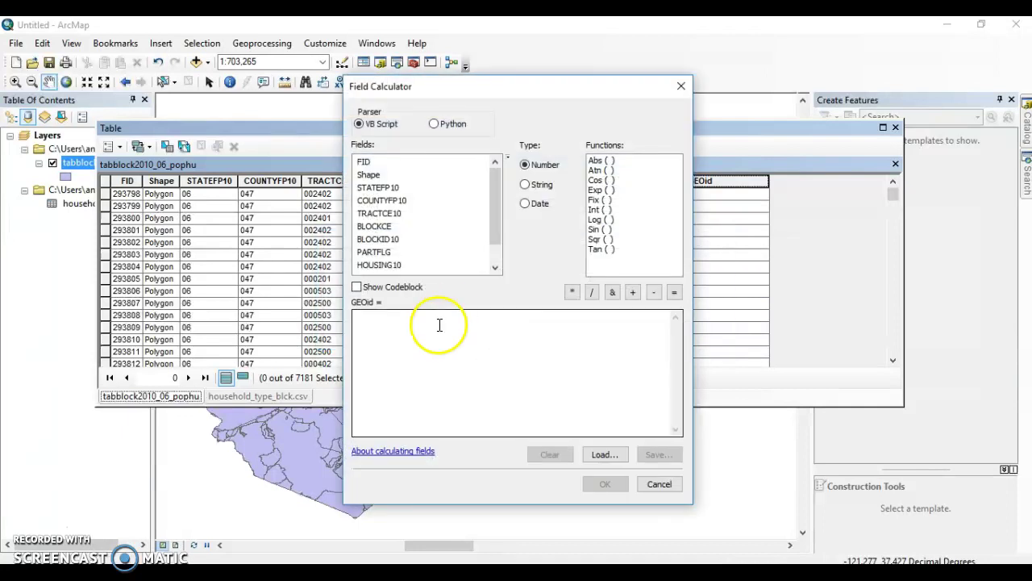
left_click_drag(509, 85, 717, 121)
type("\"U")
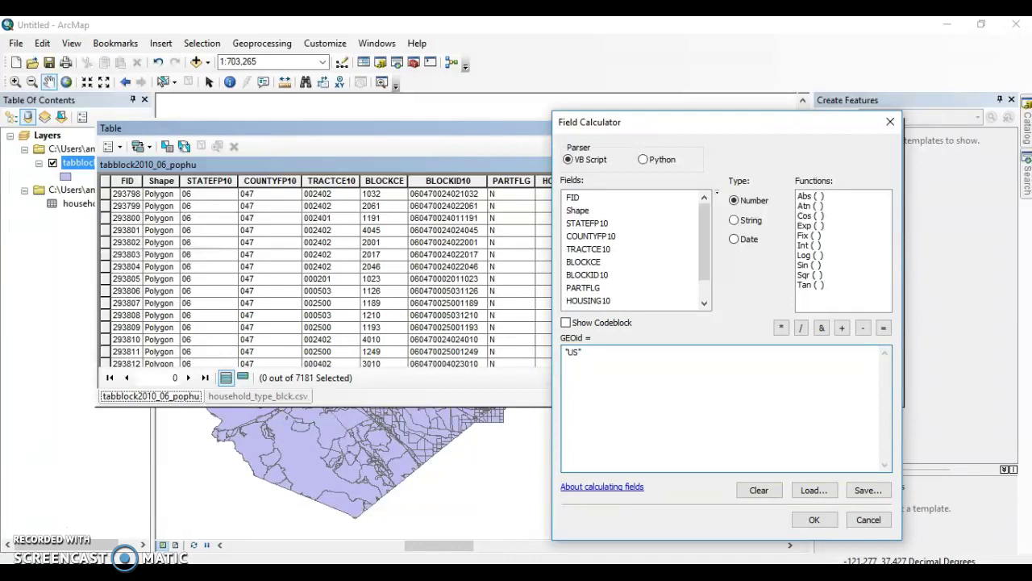
type("S\"")
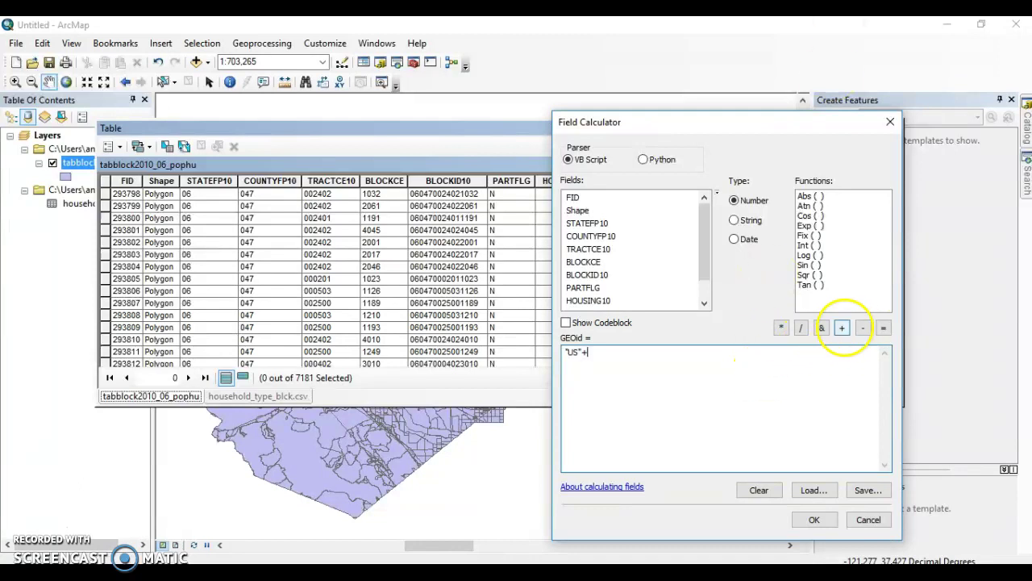
double_click(606, 275)
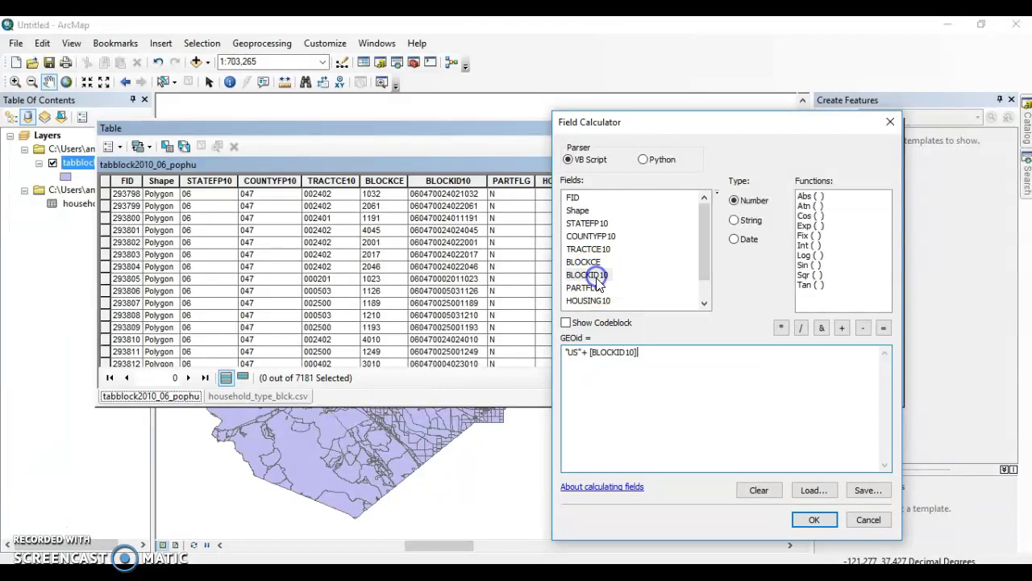
left_click(809, 521)
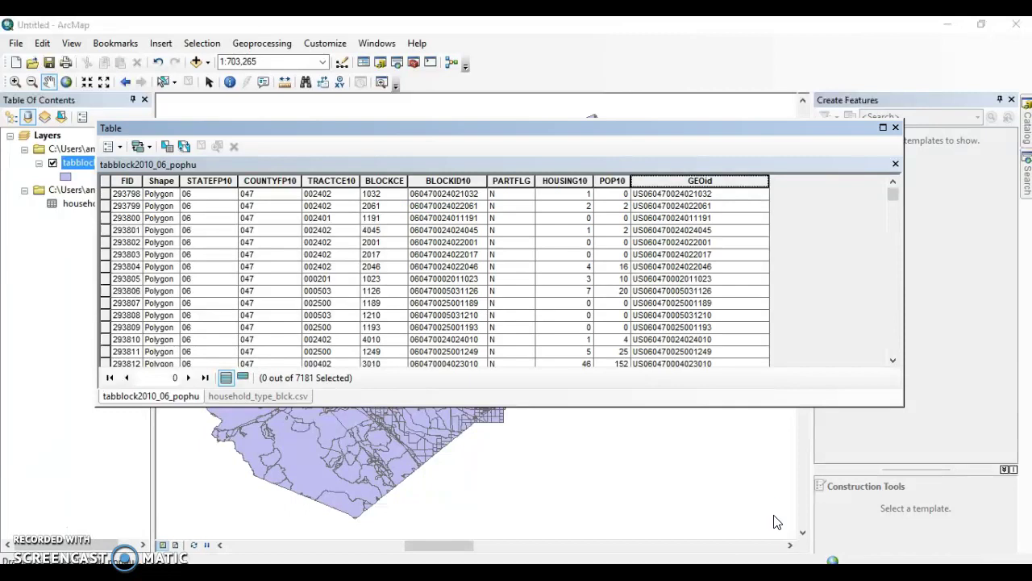
- Check in its properties that the GEOid field is a string type
right_click(723, 175)
left_click(773, 367)
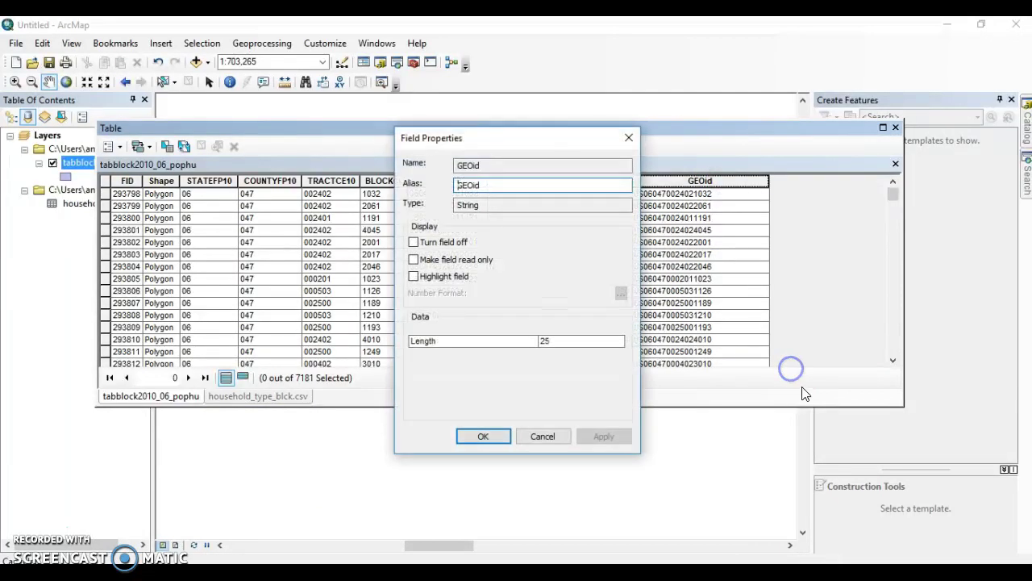
left_click(558, 437)
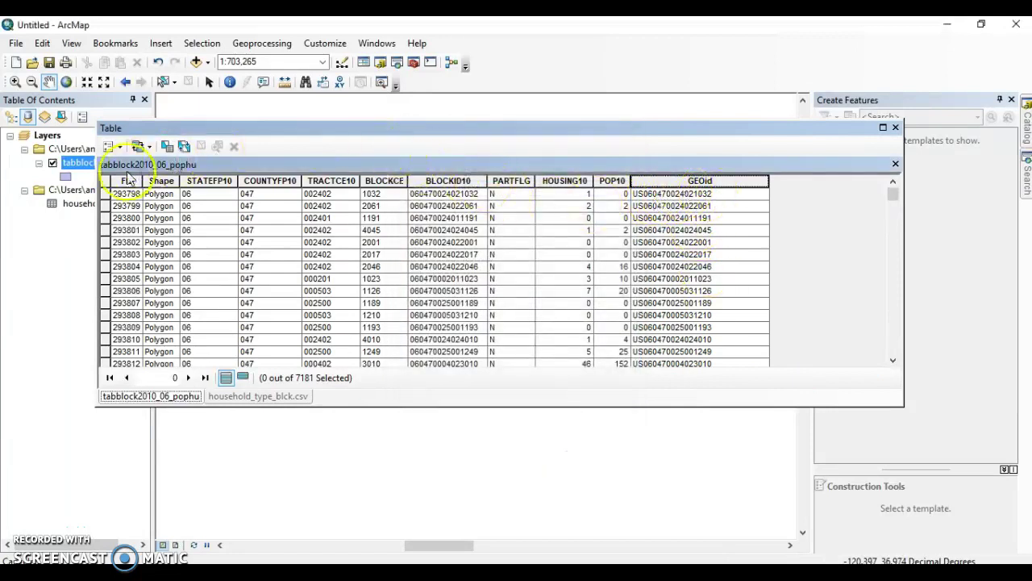
- Confirm household_type_blck.csv's GEO_ID field is a string, then close the attribute table
left_click_drag(204, 131, 318, 122)
right_click(81, 203)
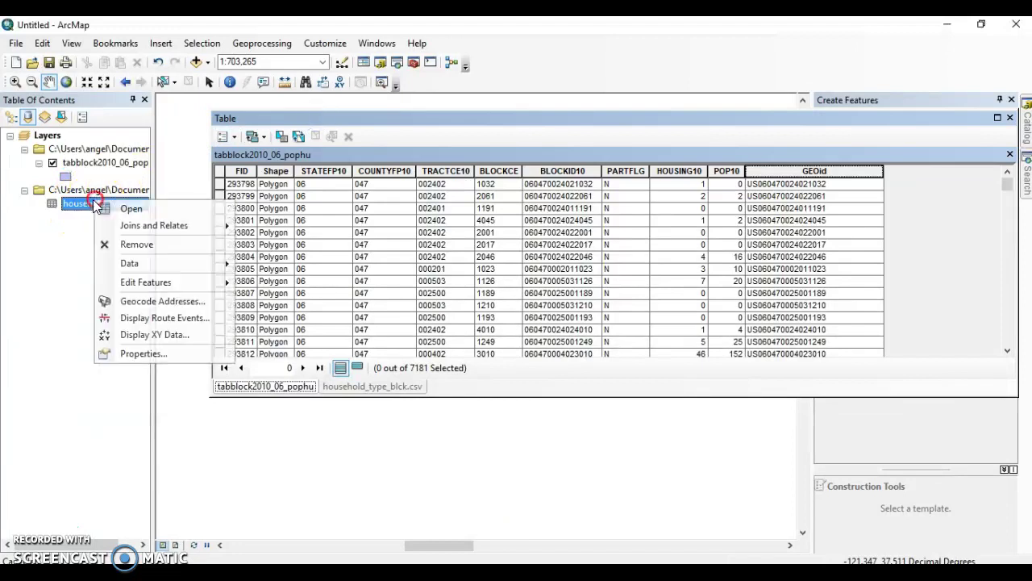
left_click(158, 209)
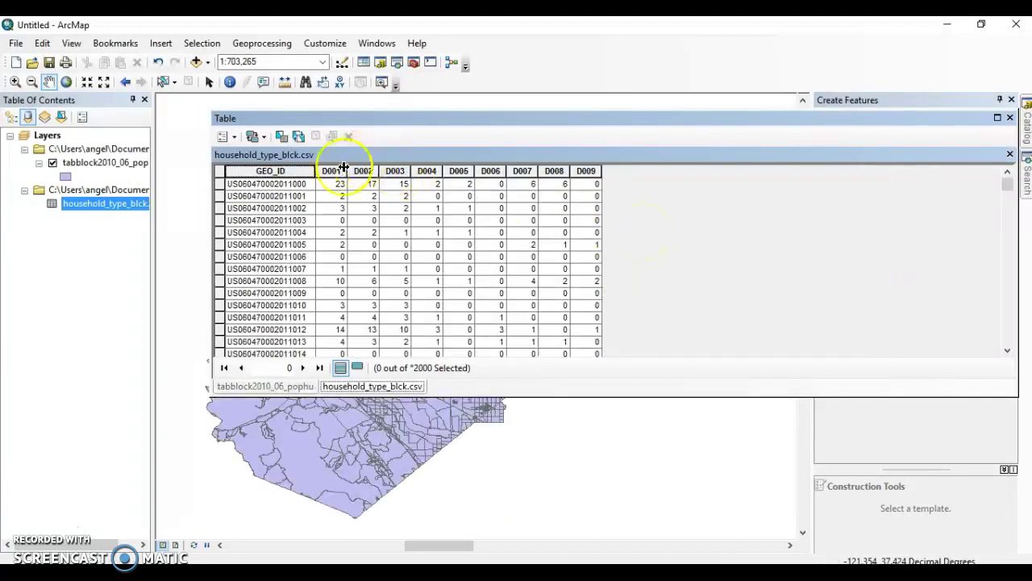
right_click(302, 176)
left_click(380, 364)
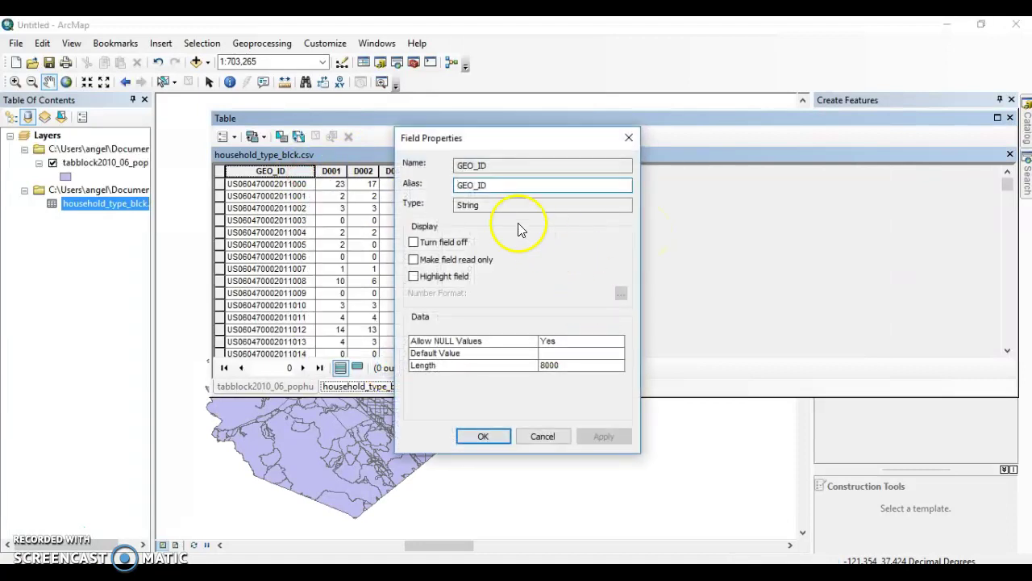
left_click(482, 435)
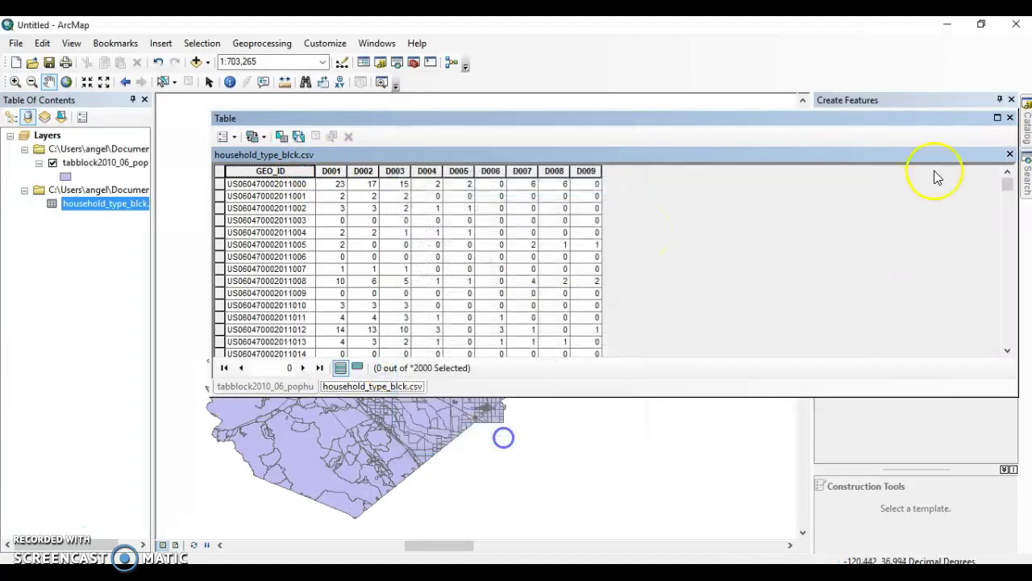
left_click(1010, 119)
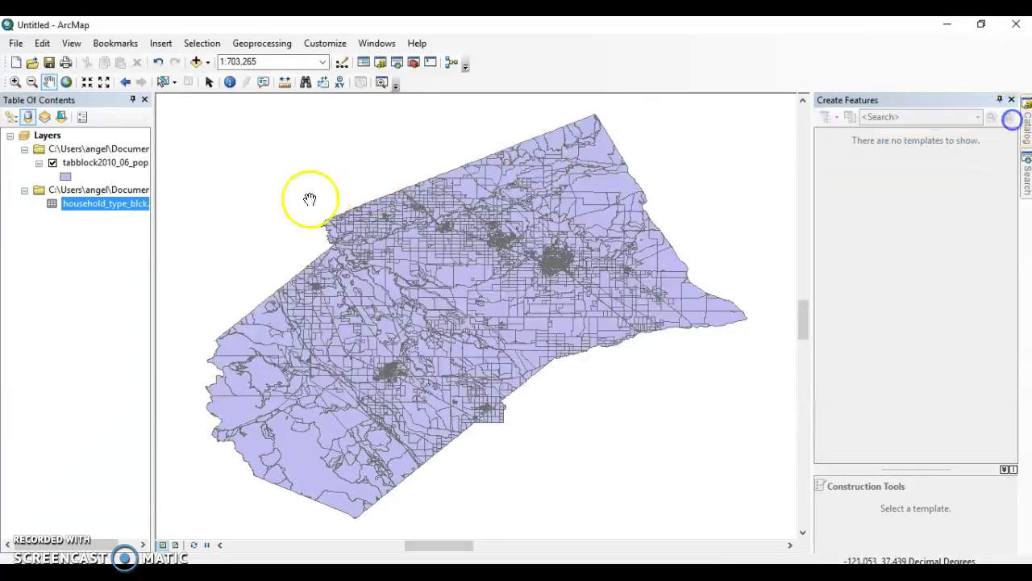
- Join household_type_blck.csv to the block layer, matching GEOid to the table's GEO_ID field
right_click(129, 166)
mouse_move(185, 222)
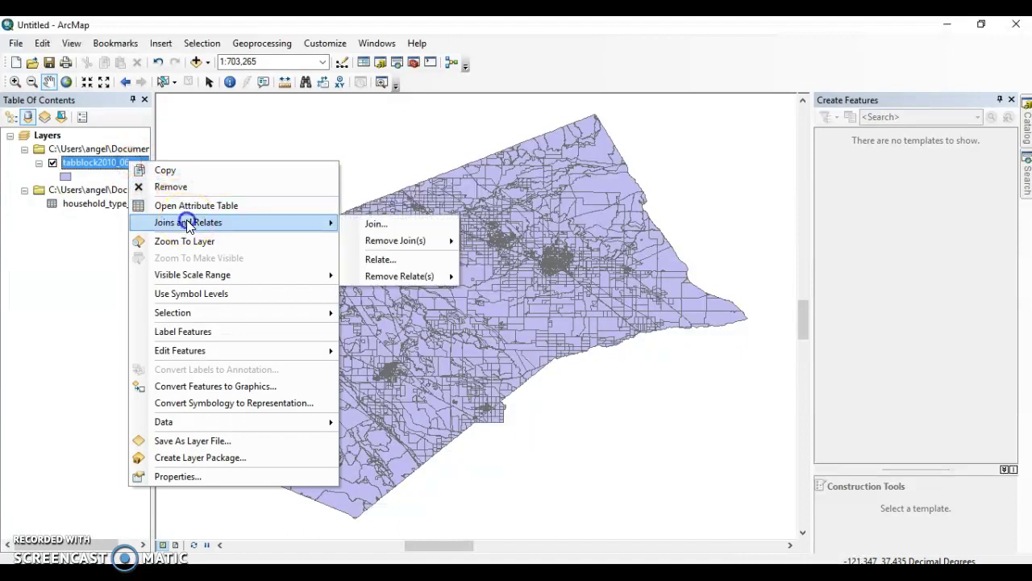
left_click(380, 222)
left_click(449, 191)
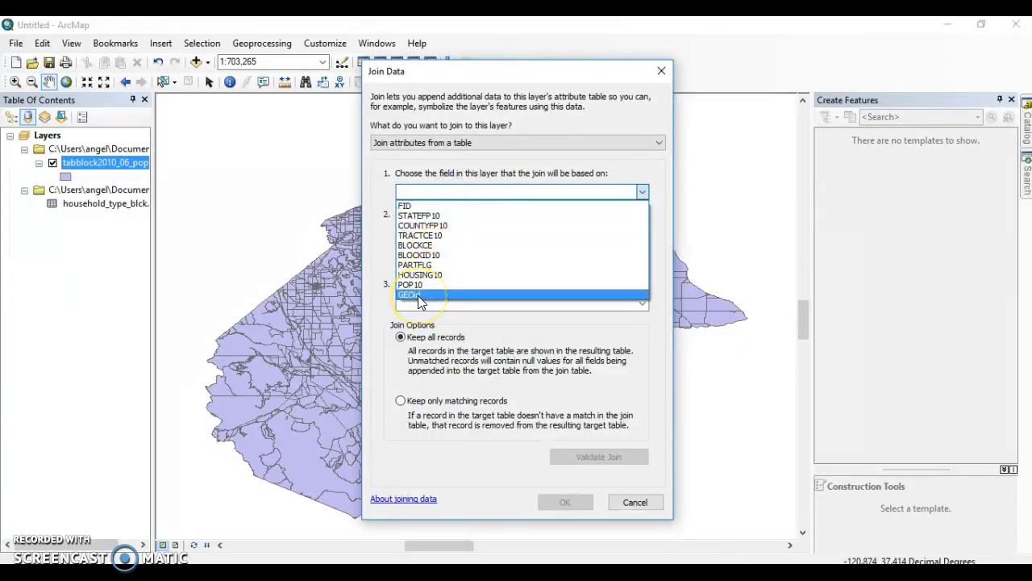
left_click(418, 295)
left_click(447, 240)
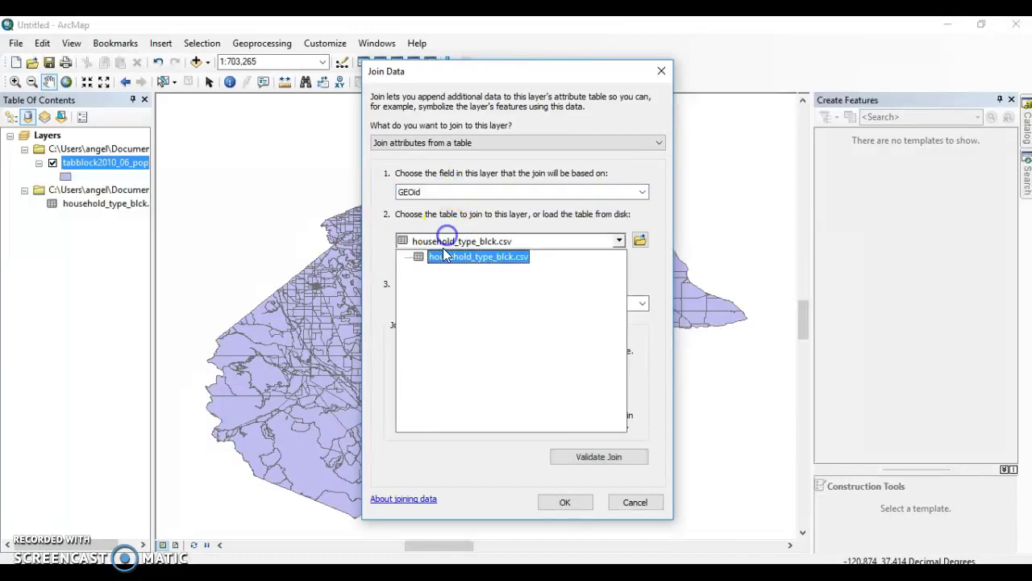
left_click(449, 256)
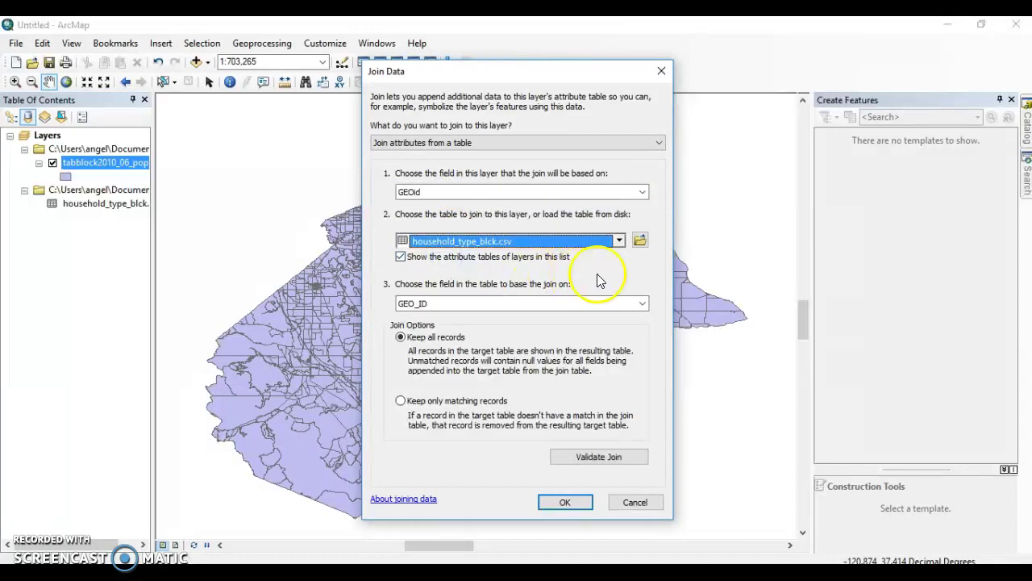
left_click(508, 305)
left_click(457, 319)
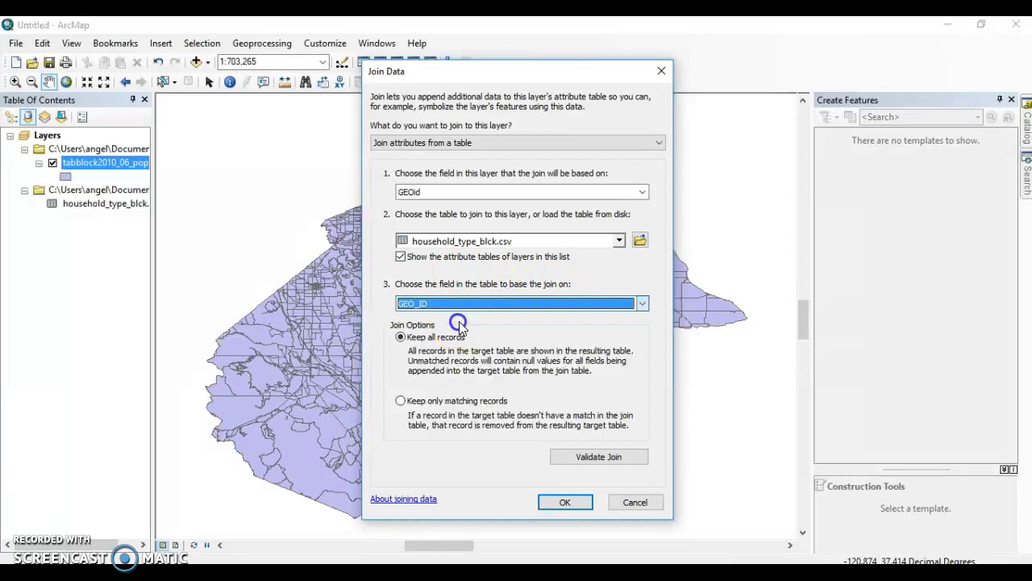
left_click(498, 476)
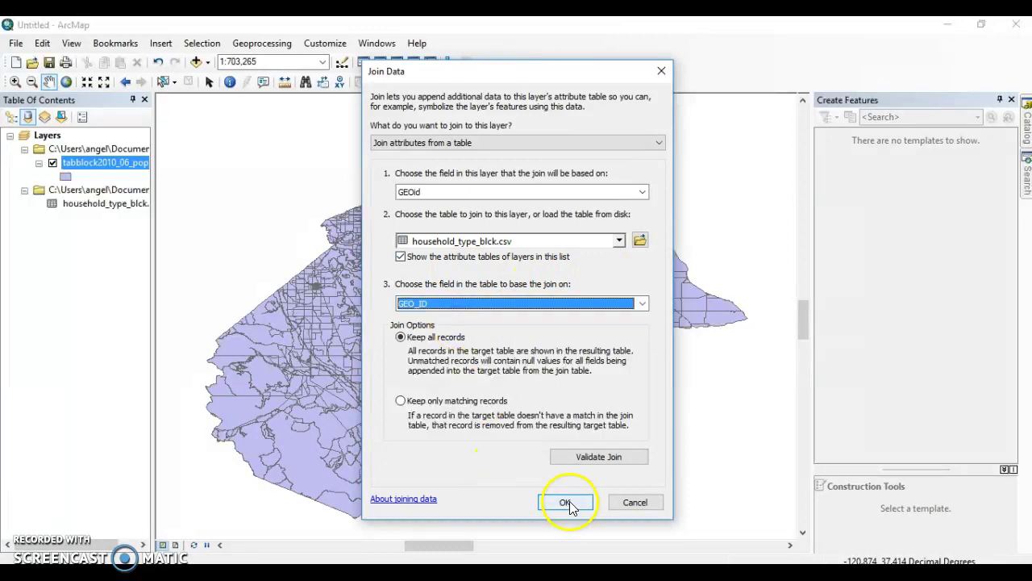
left_click(567, 501)
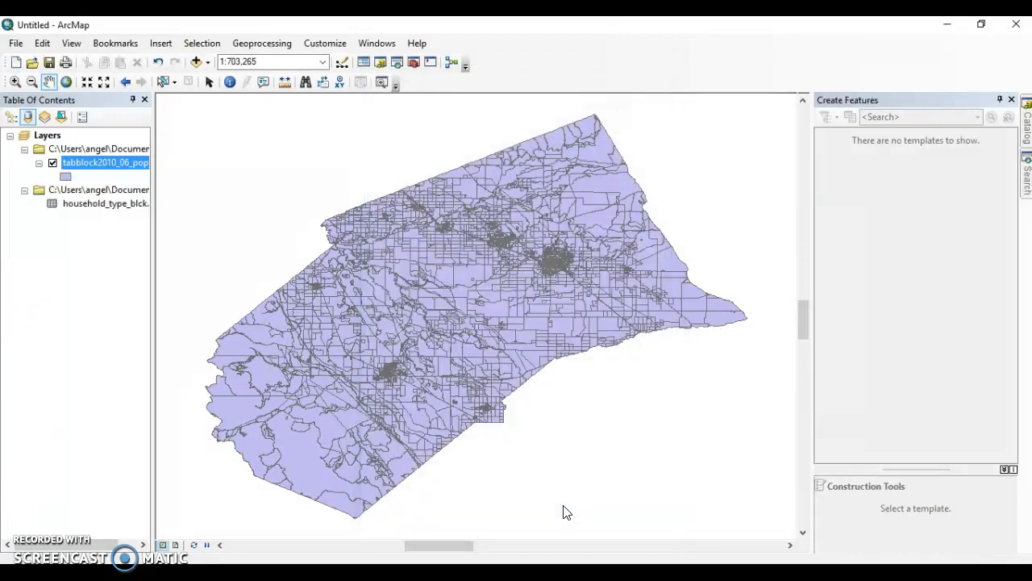
- Open the joined block layer's attribute table and scroll across the joined household fields
right_click(104, 162)
left_click(183, 205)
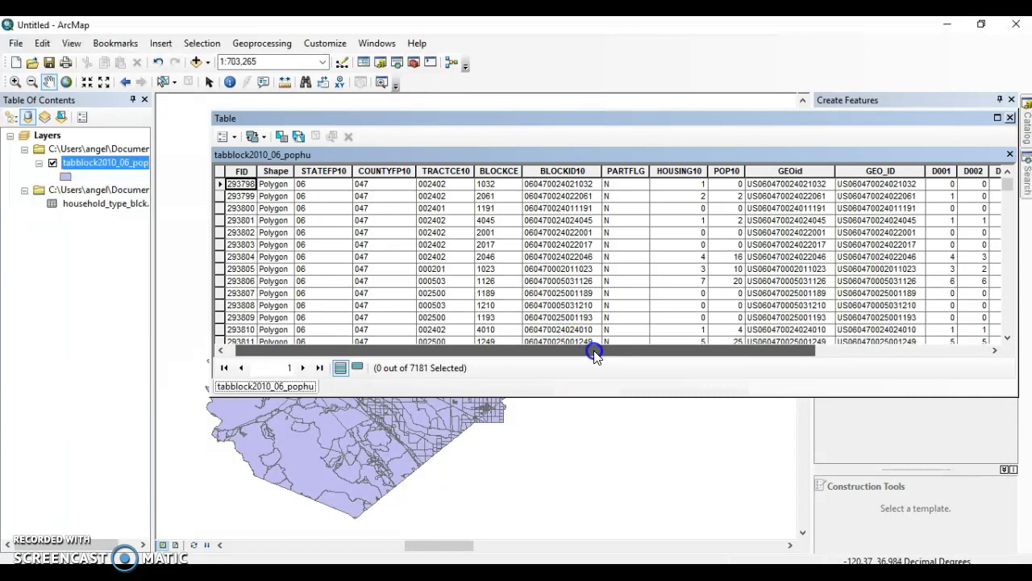
left_click_drag(594, 356, 804, 346)
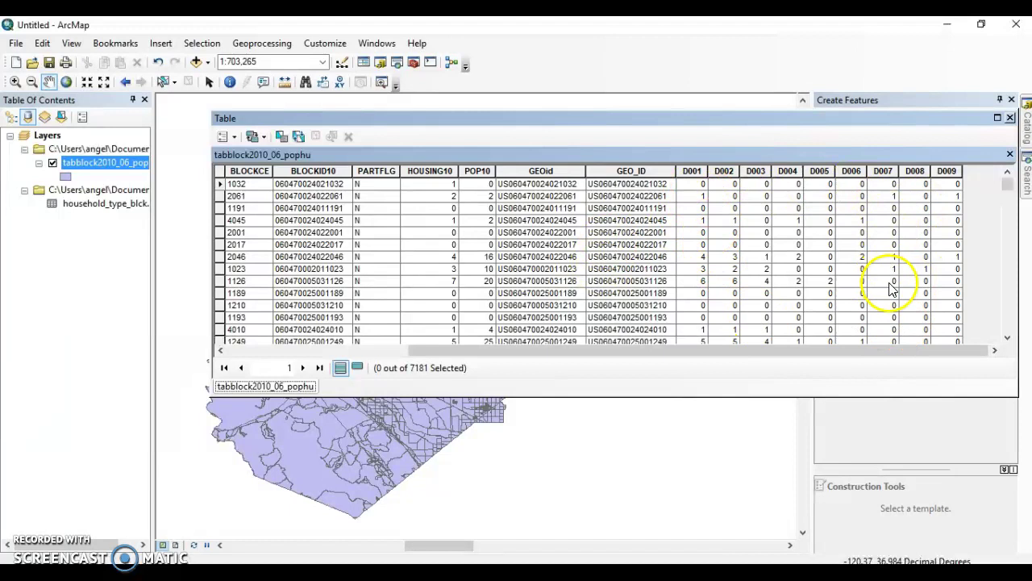
- Set up export of tabblock2010_06_pophu as shapefile household_type_blck in Documents\GIS
left_click(1009, 118)
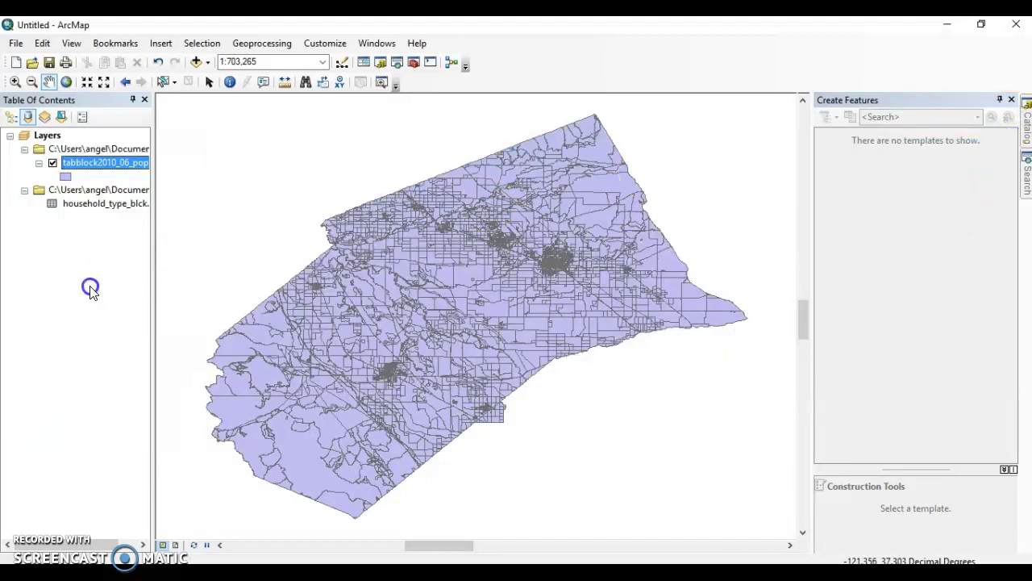
left_click_drag(152, 285, 235, 293)
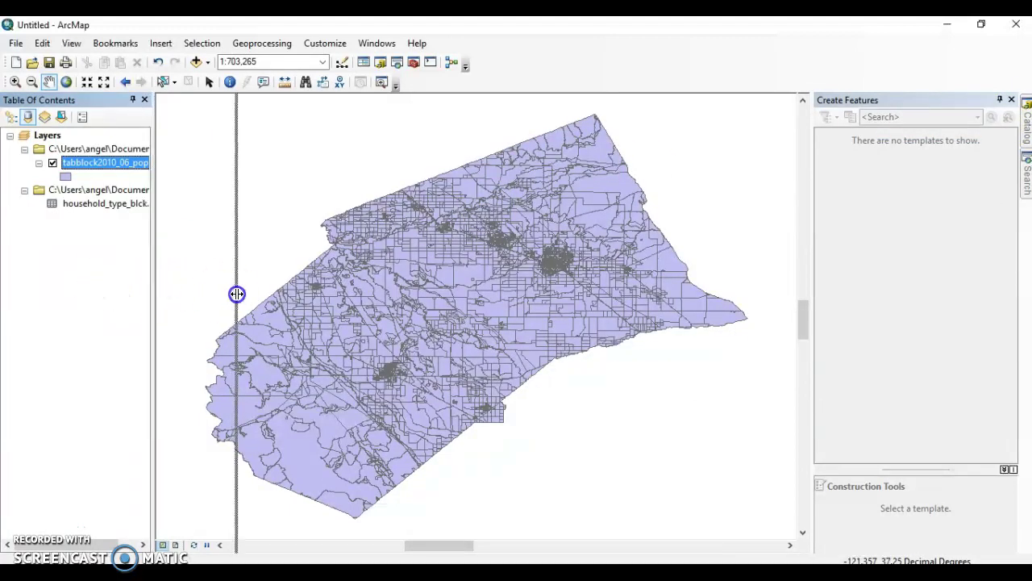
right_click(148, 167)
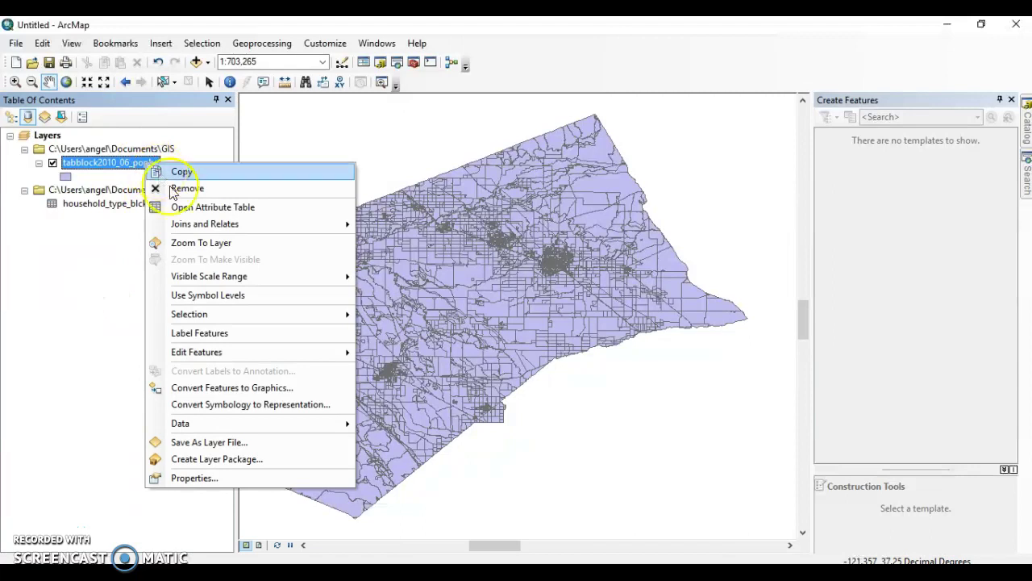
left_click(242, 423)
left_click(411, 445)
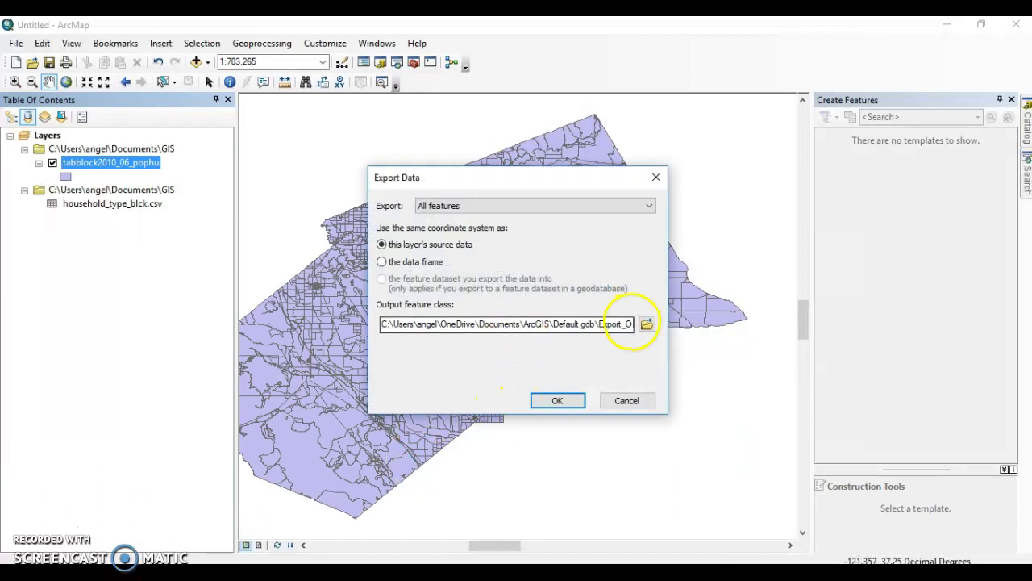
left_click(645, 323)
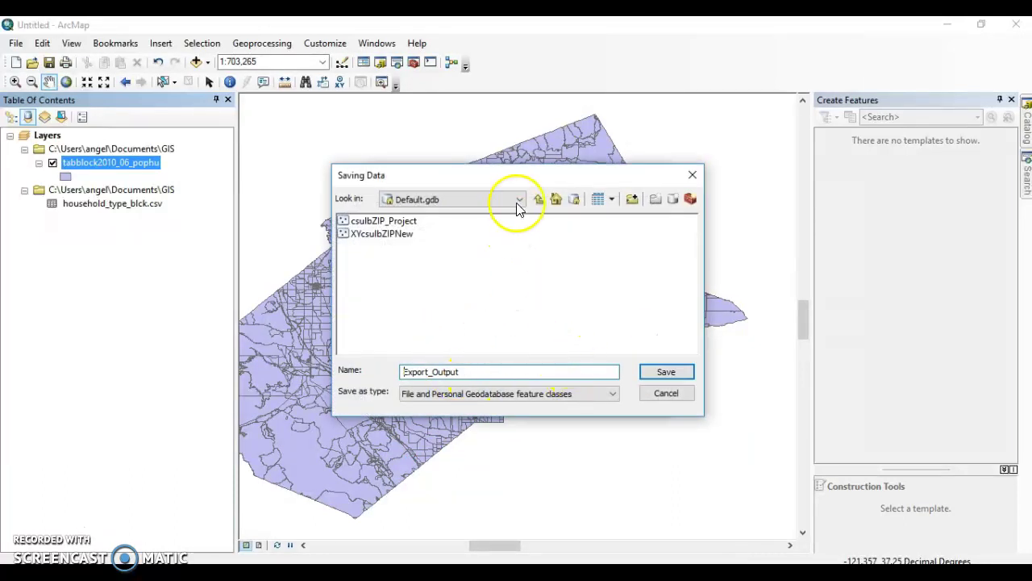
left_click(518, 200)
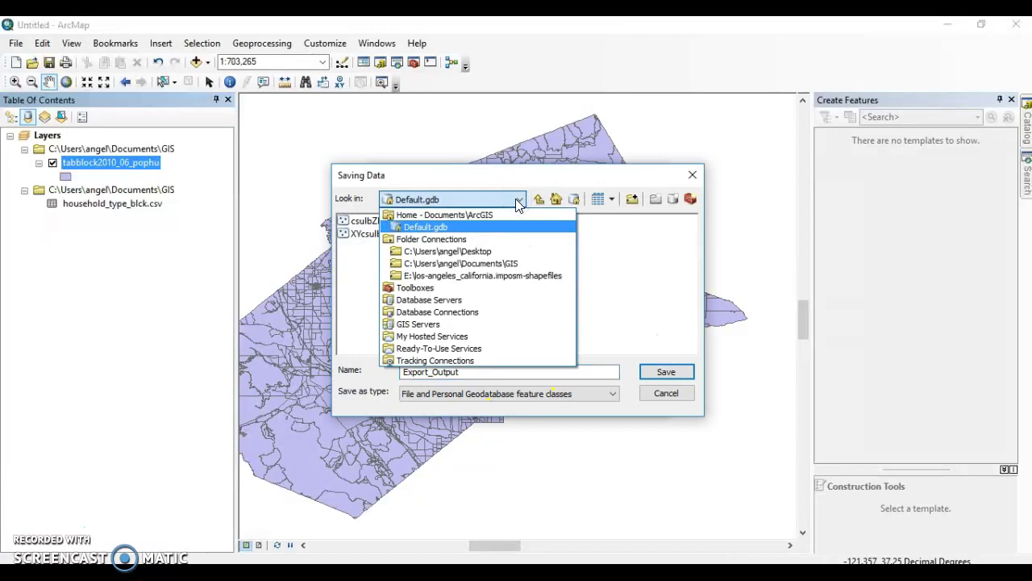
left_click(498, 263)
left_click(484, 377)
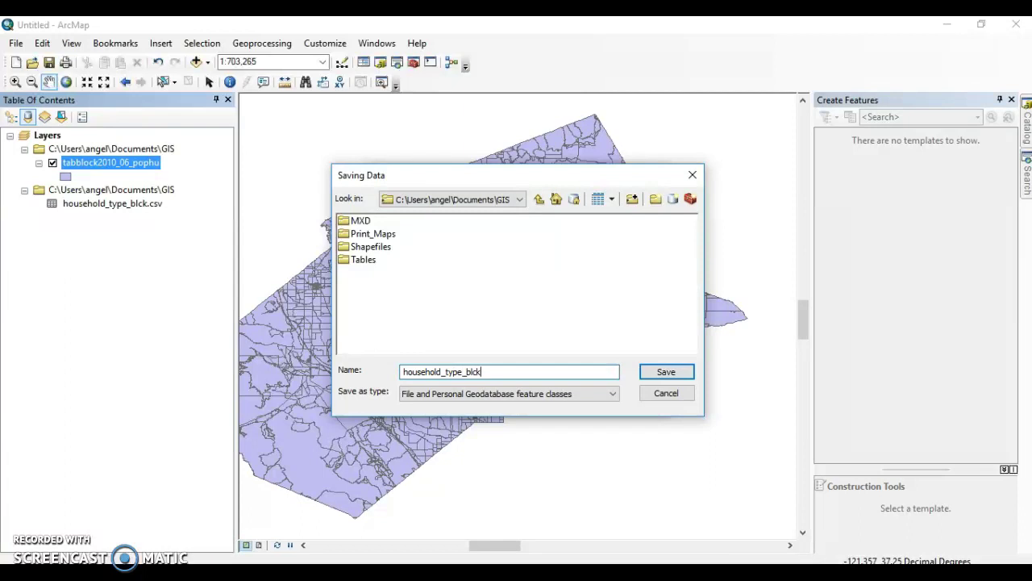
left_click(471, 392)
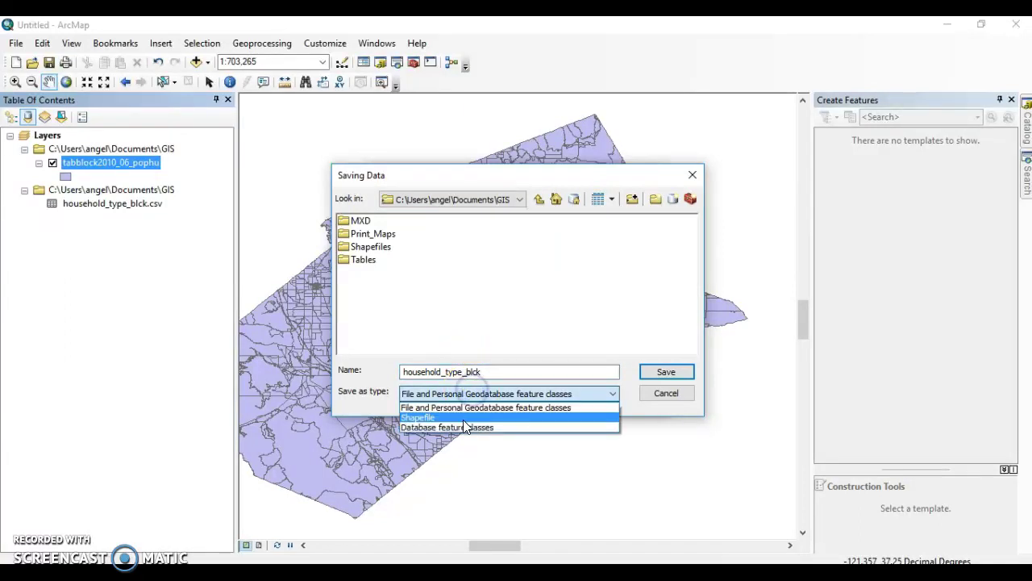
left_click(456, 417)
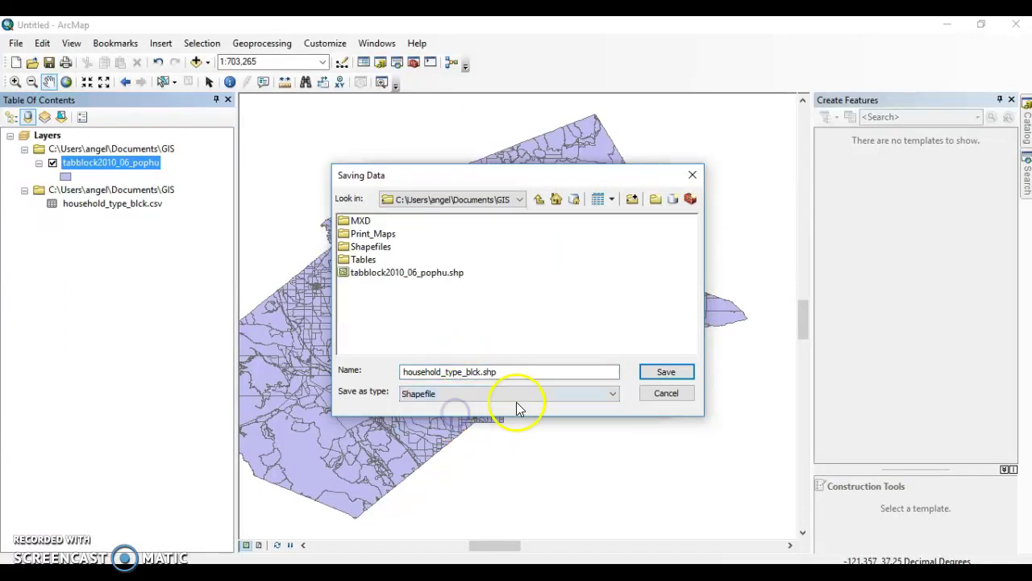
- Run the export of household_type_blck.shp and add it to the map as a layer
left_click(652, 373)
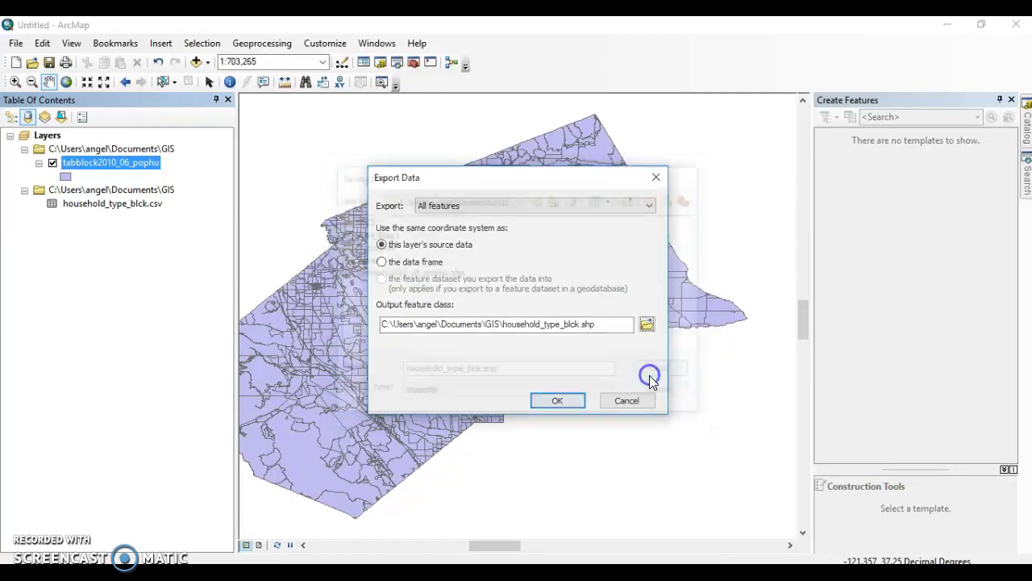
left_click(557, 401)
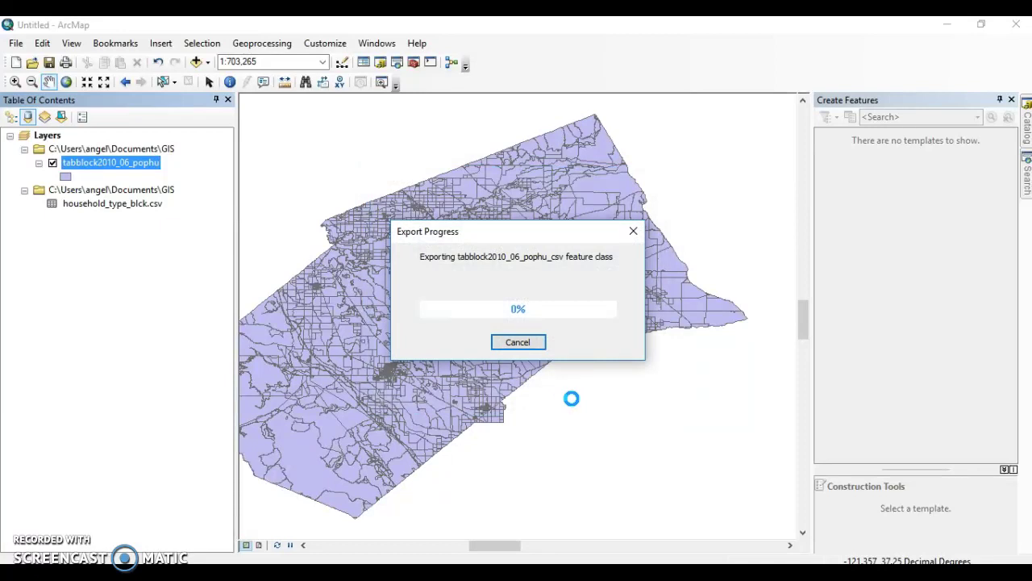
left_click(562, 398)
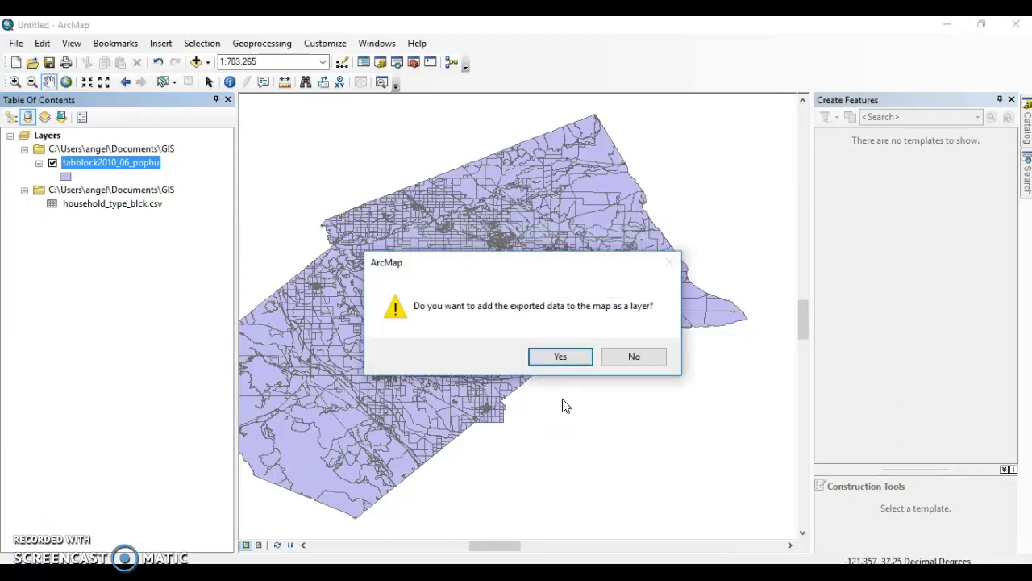
left_click(558, 358)
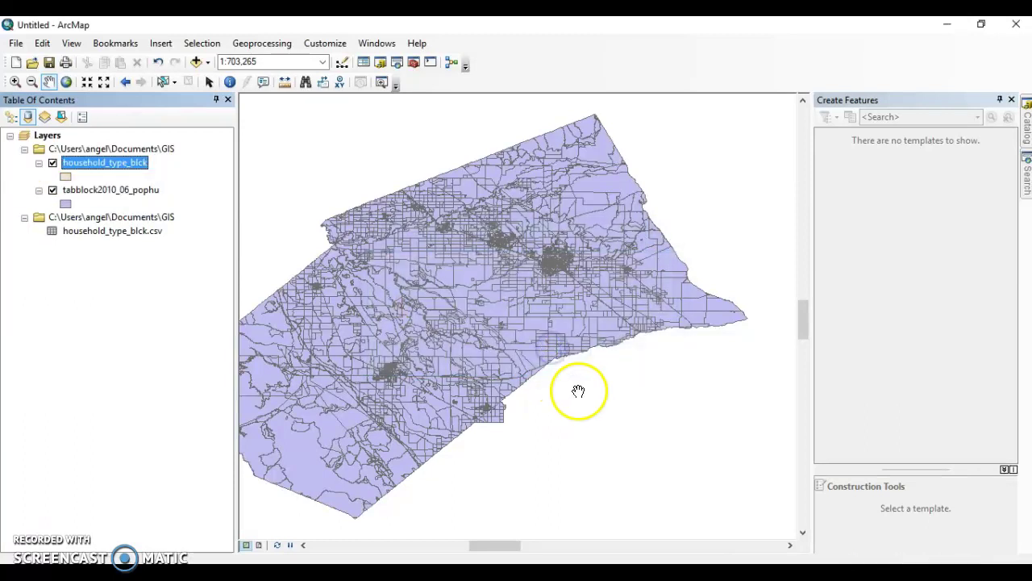
- Remove the household_type_blck.csv join from the tabblock2010_06_pophu layer
right_click(121, 162)
left_click(67, 355)
left_click(105, 191)
right_click(105, 190)
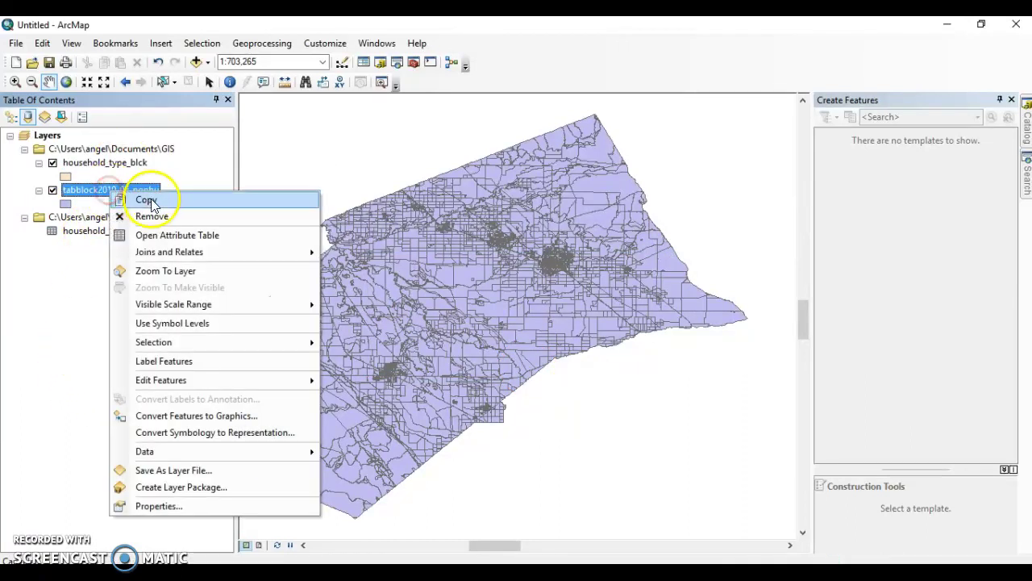
mouse_move(204, 252)
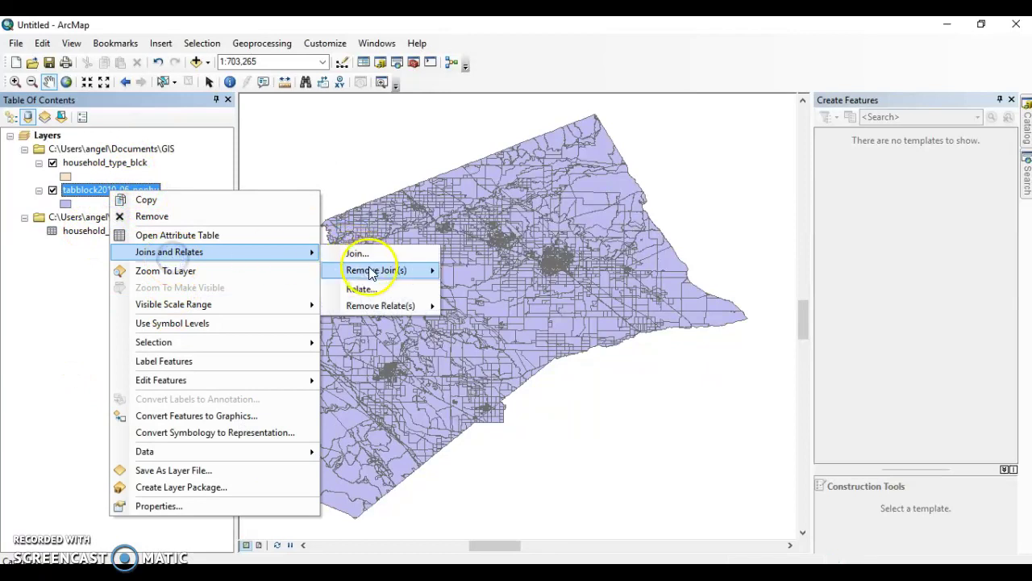
mouse_move(392, 272)
left_click(484, 275)
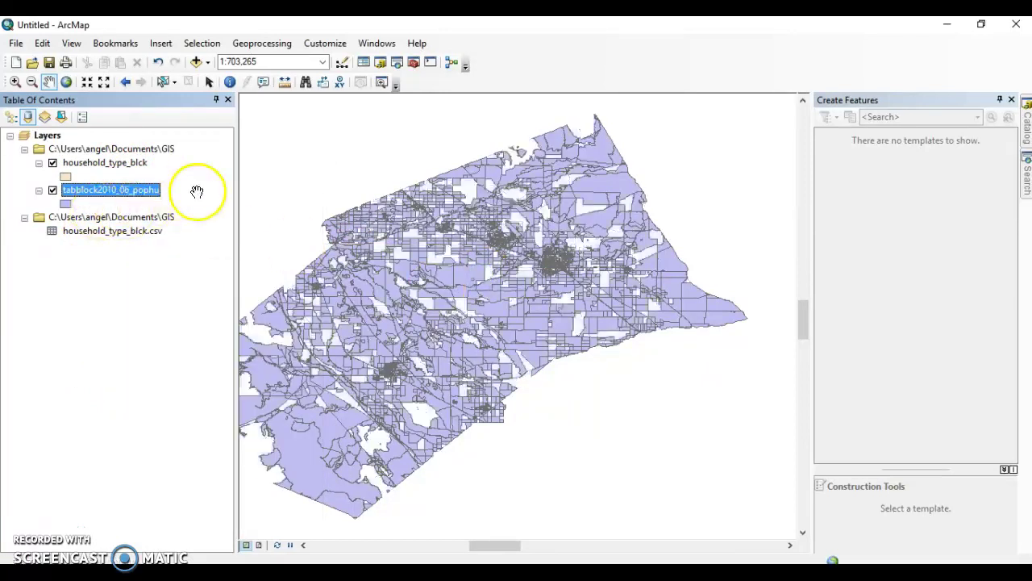
- Delete the duplicate GEO_ID field from the household_type_blck layer's attribute table
left_click(121, 162)
right_click(129, 162)
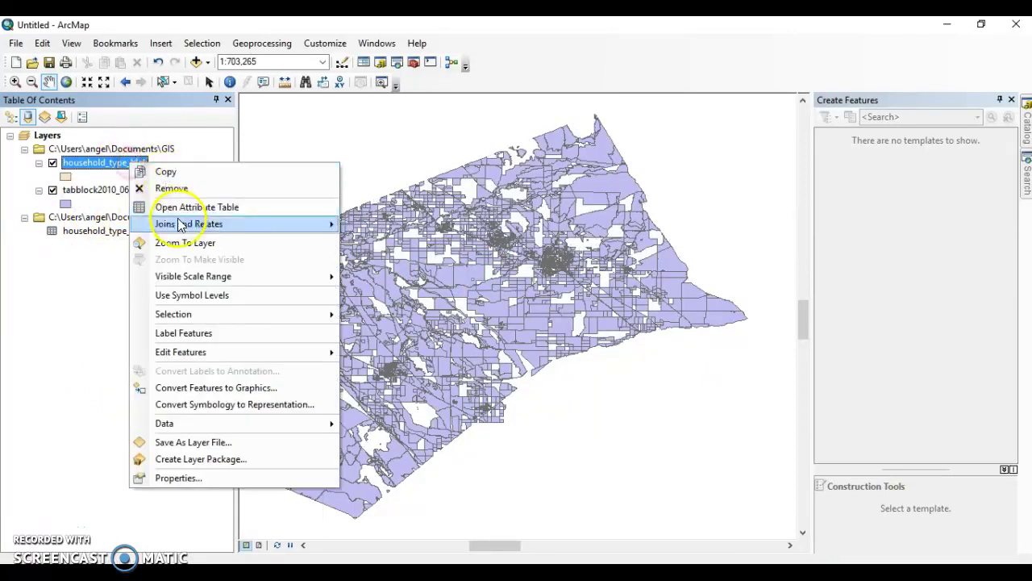
mouse_move(234, 224)
mouse_move(387, 241)
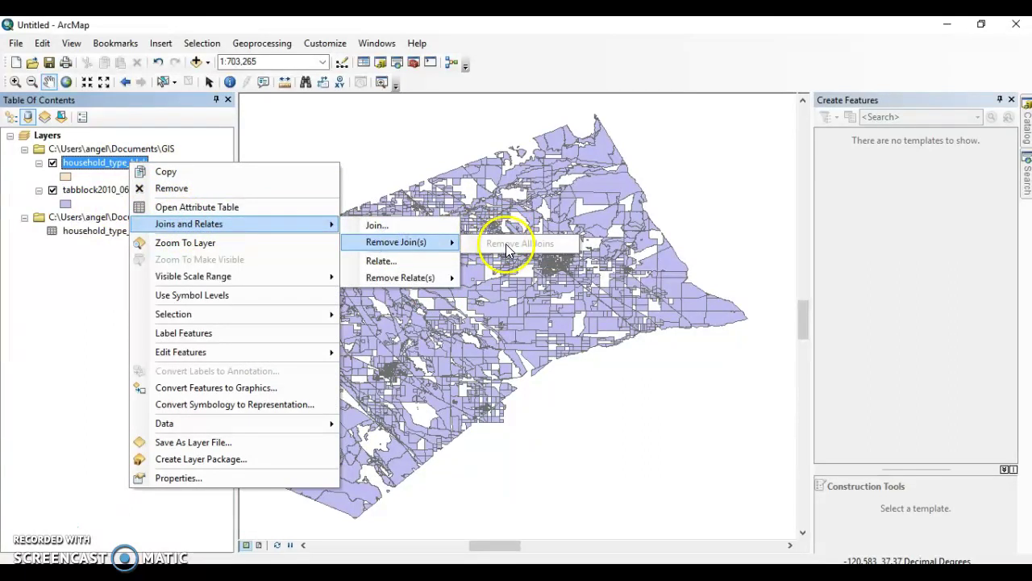
left_click(172, 206)
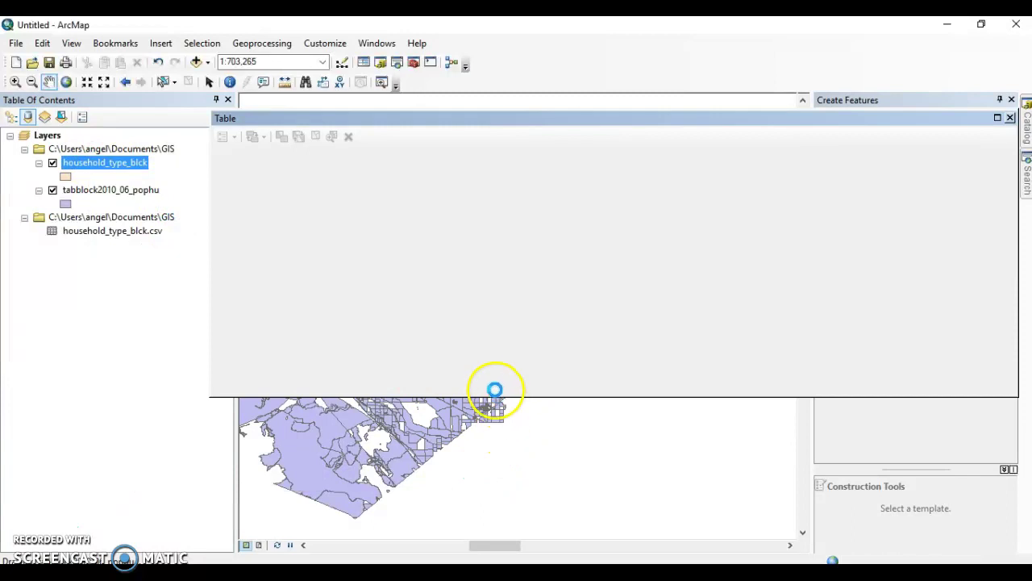
left_click_drag(452, 350, 667, 341)
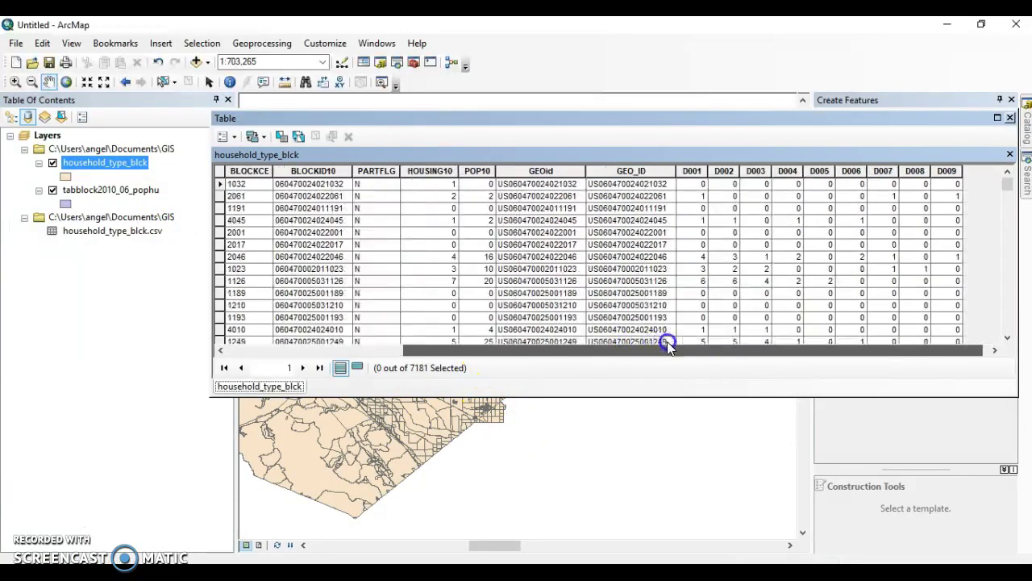
left_click(615, 169)
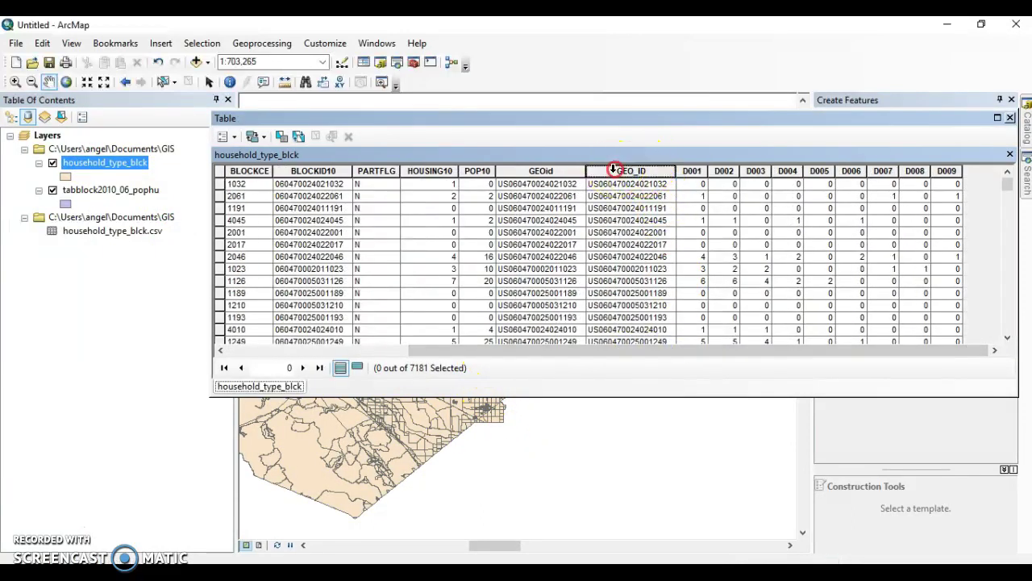
right_click(615, 170)
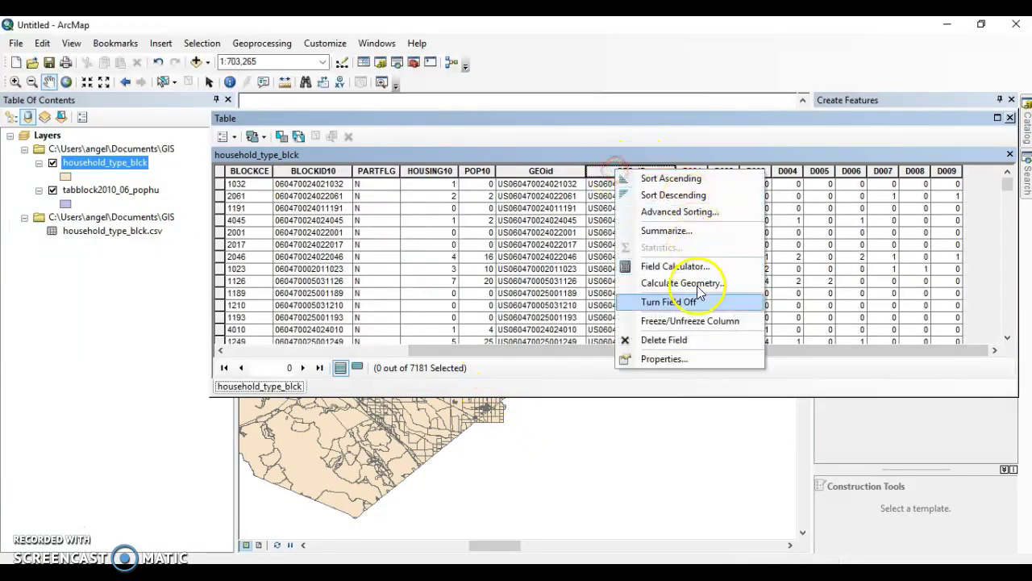
left_click(684, 342)
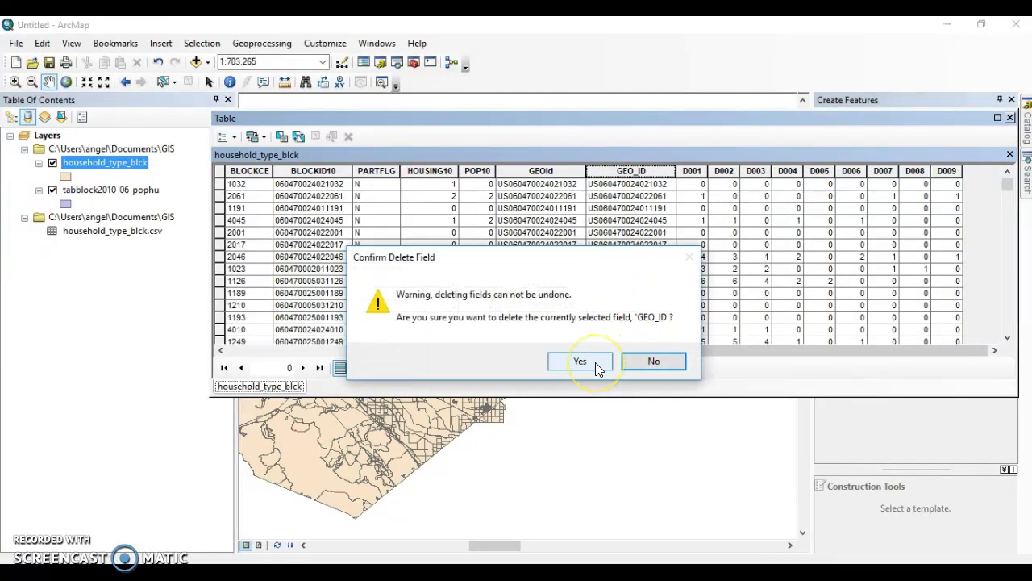
left_click(580, 361)
left_click(685, 317)
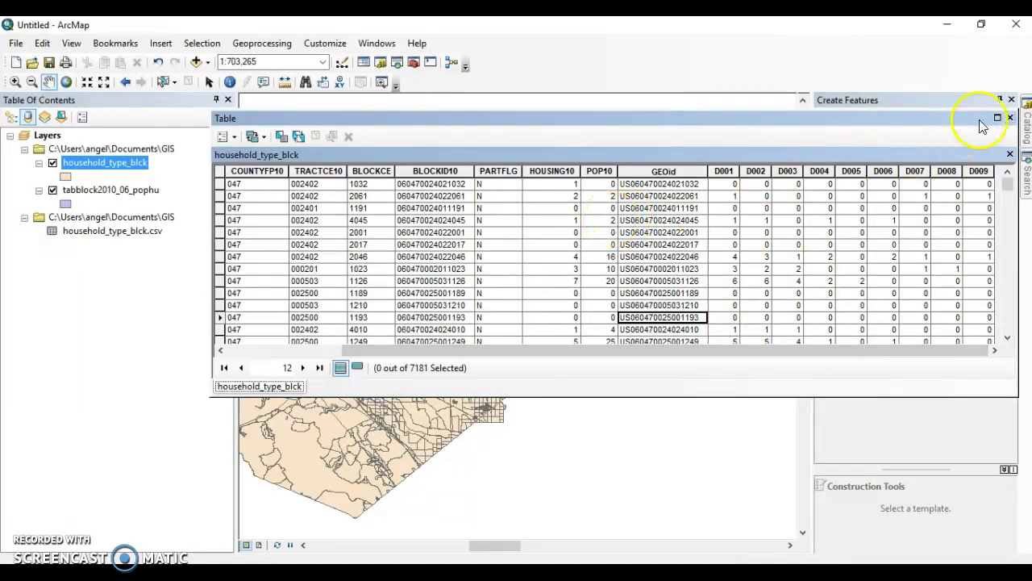
- Close the attribute table and recentre the Merced County block map
left_click(1009, 118)
left_click_drag(504, 289, 622, 281)
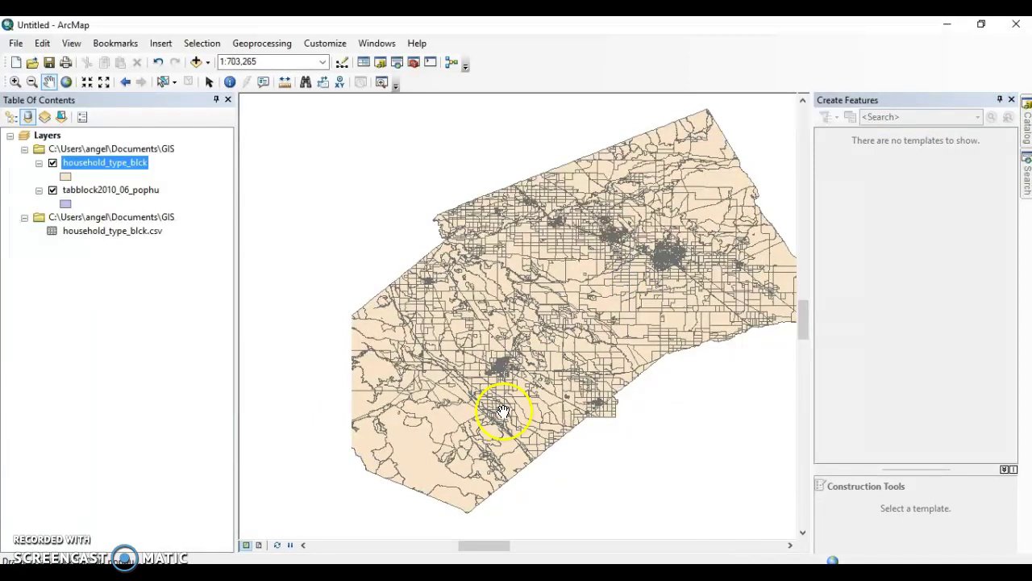
left_click_drag(677, 427, 621, 414)
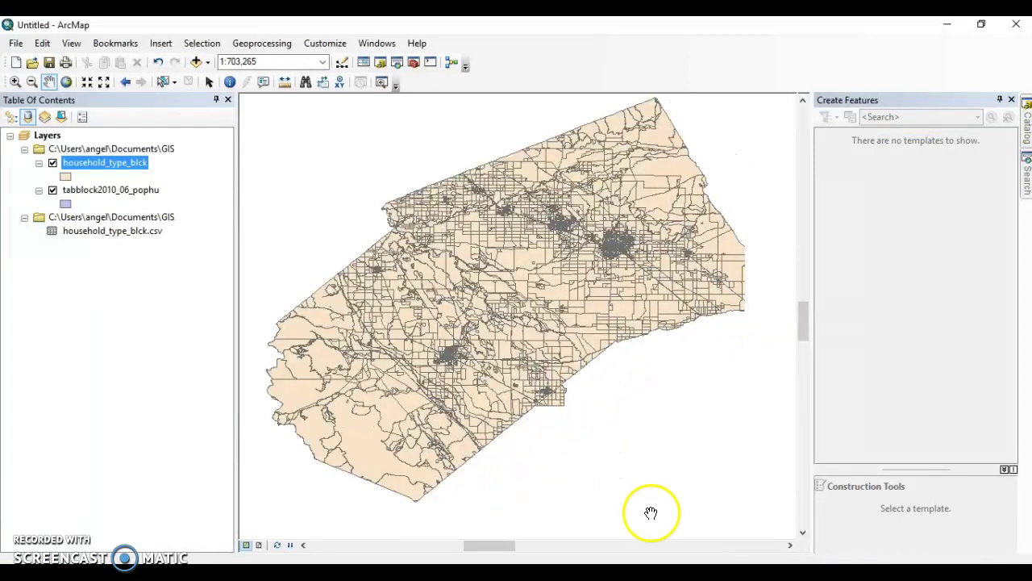